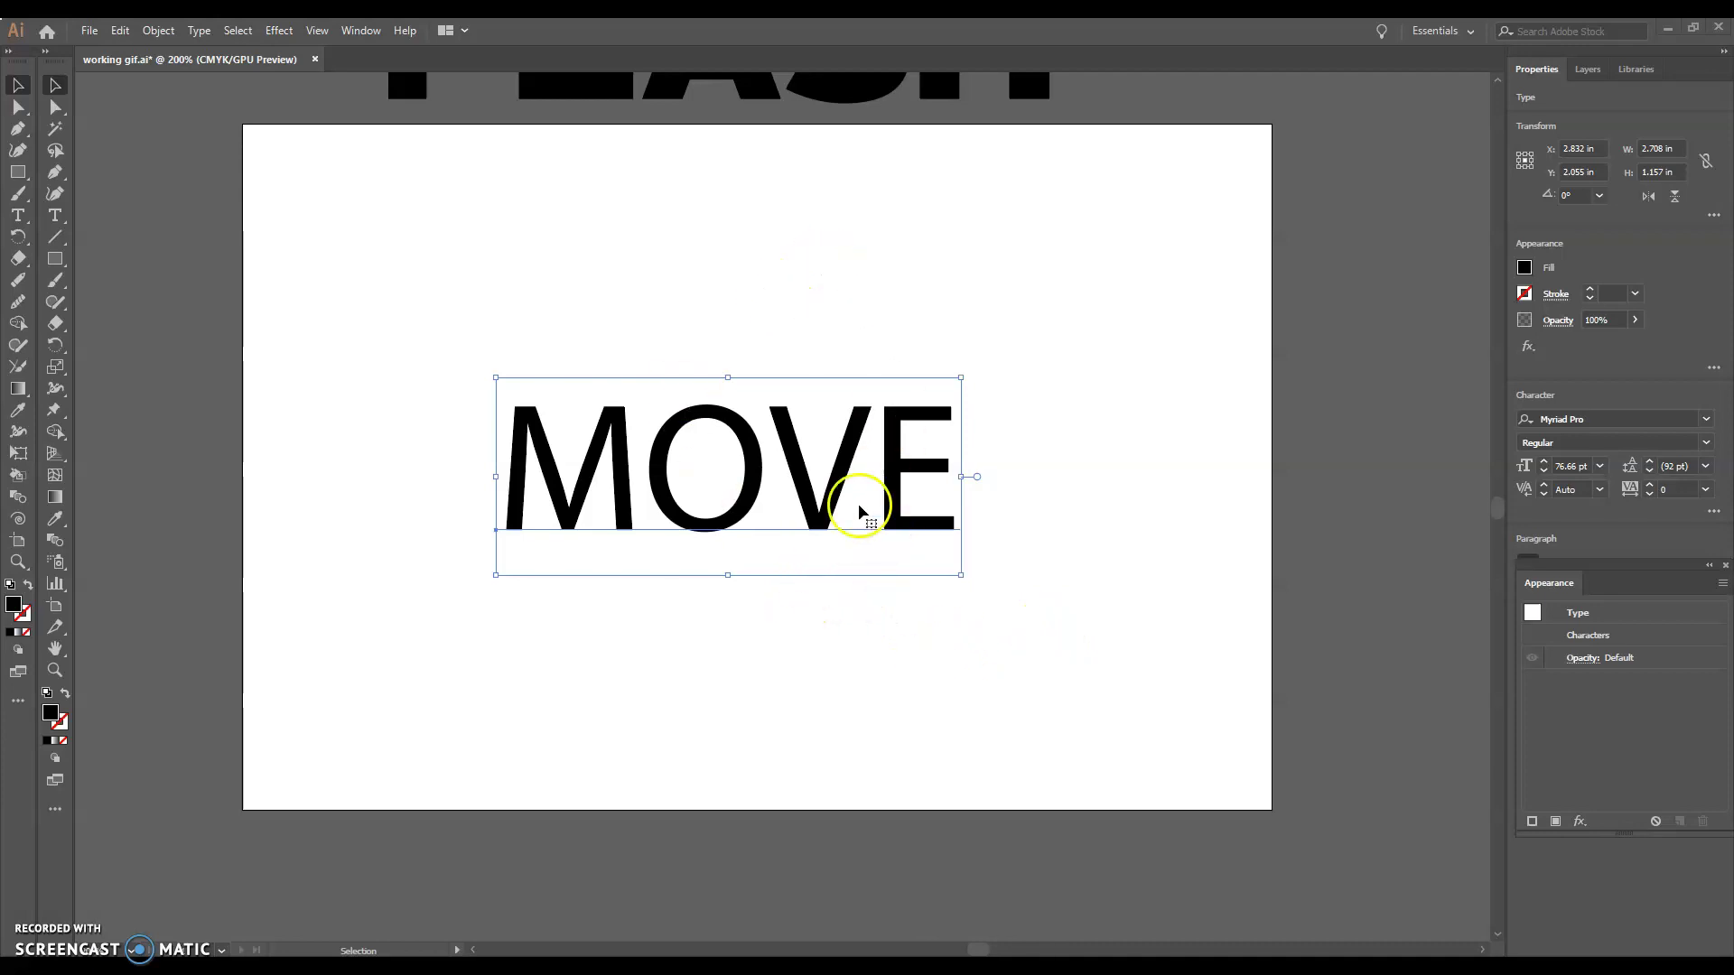
# Step: Drag the MOVE text from the artboard centre to its left side, slightly lower
pyautogui.moveTo(635, 506)
pyautogui.mouseDown()
pyautogui.moveTo(476, 505)
pyautogui.moveTo(648, 506)
pyautogui.mouseUp()
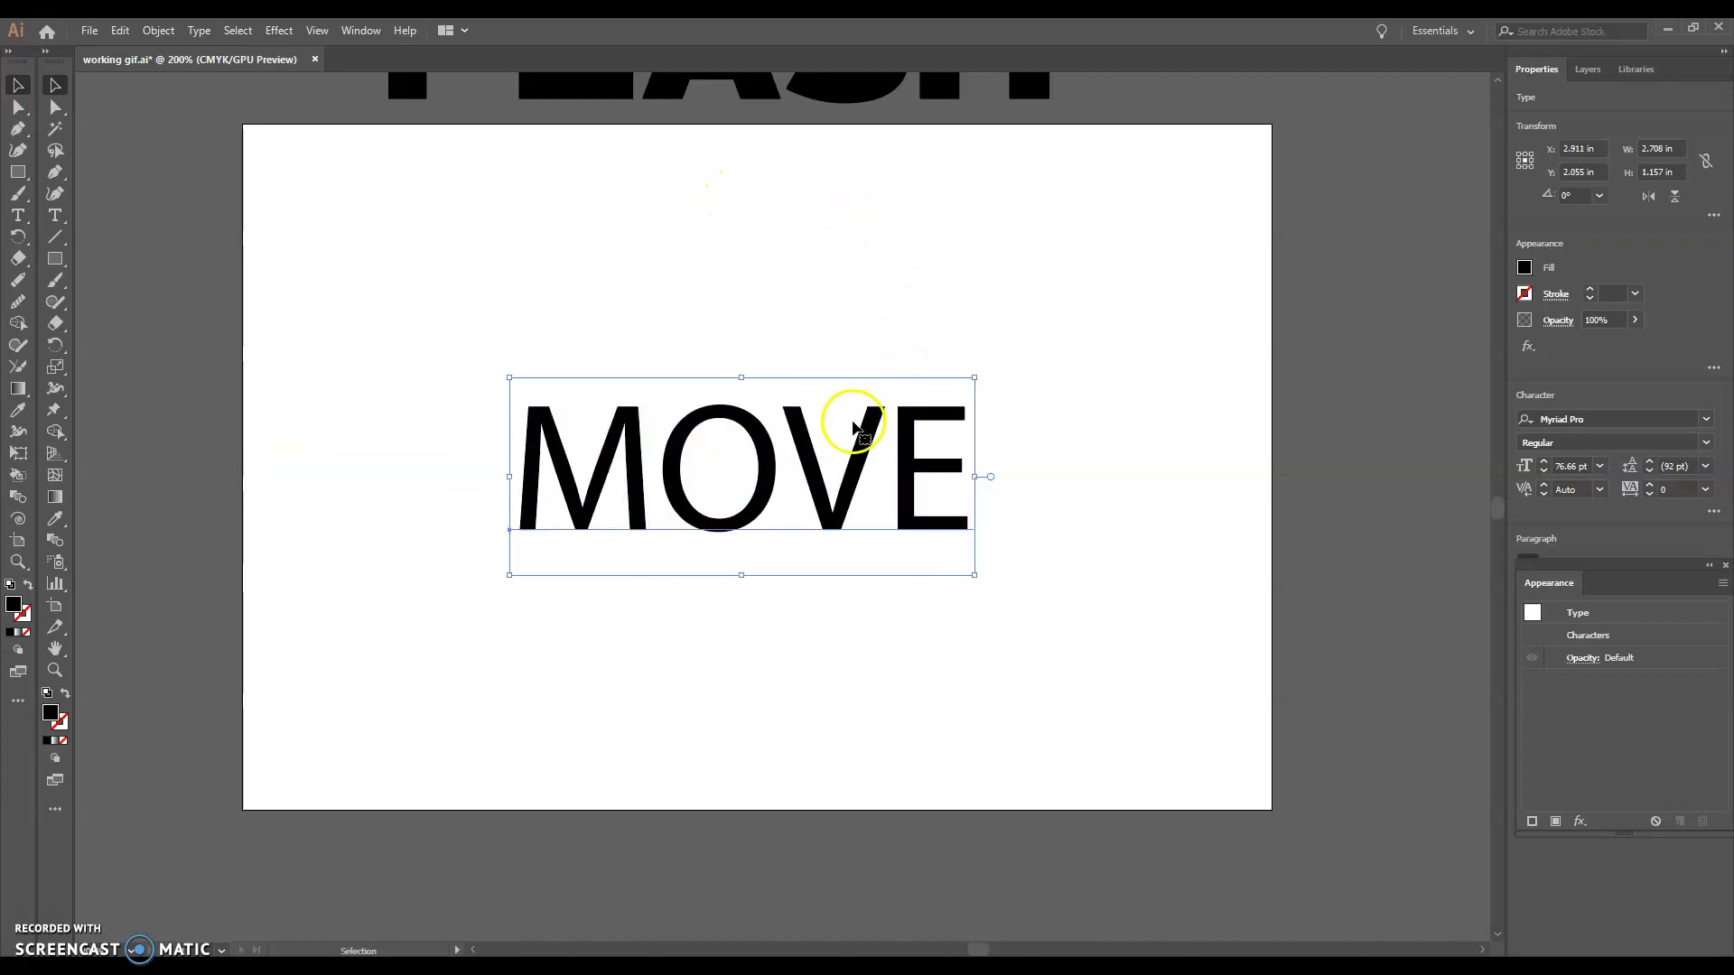
pyautogui.moveTo(813, 484); pyautogui.dragTo(569, 489)
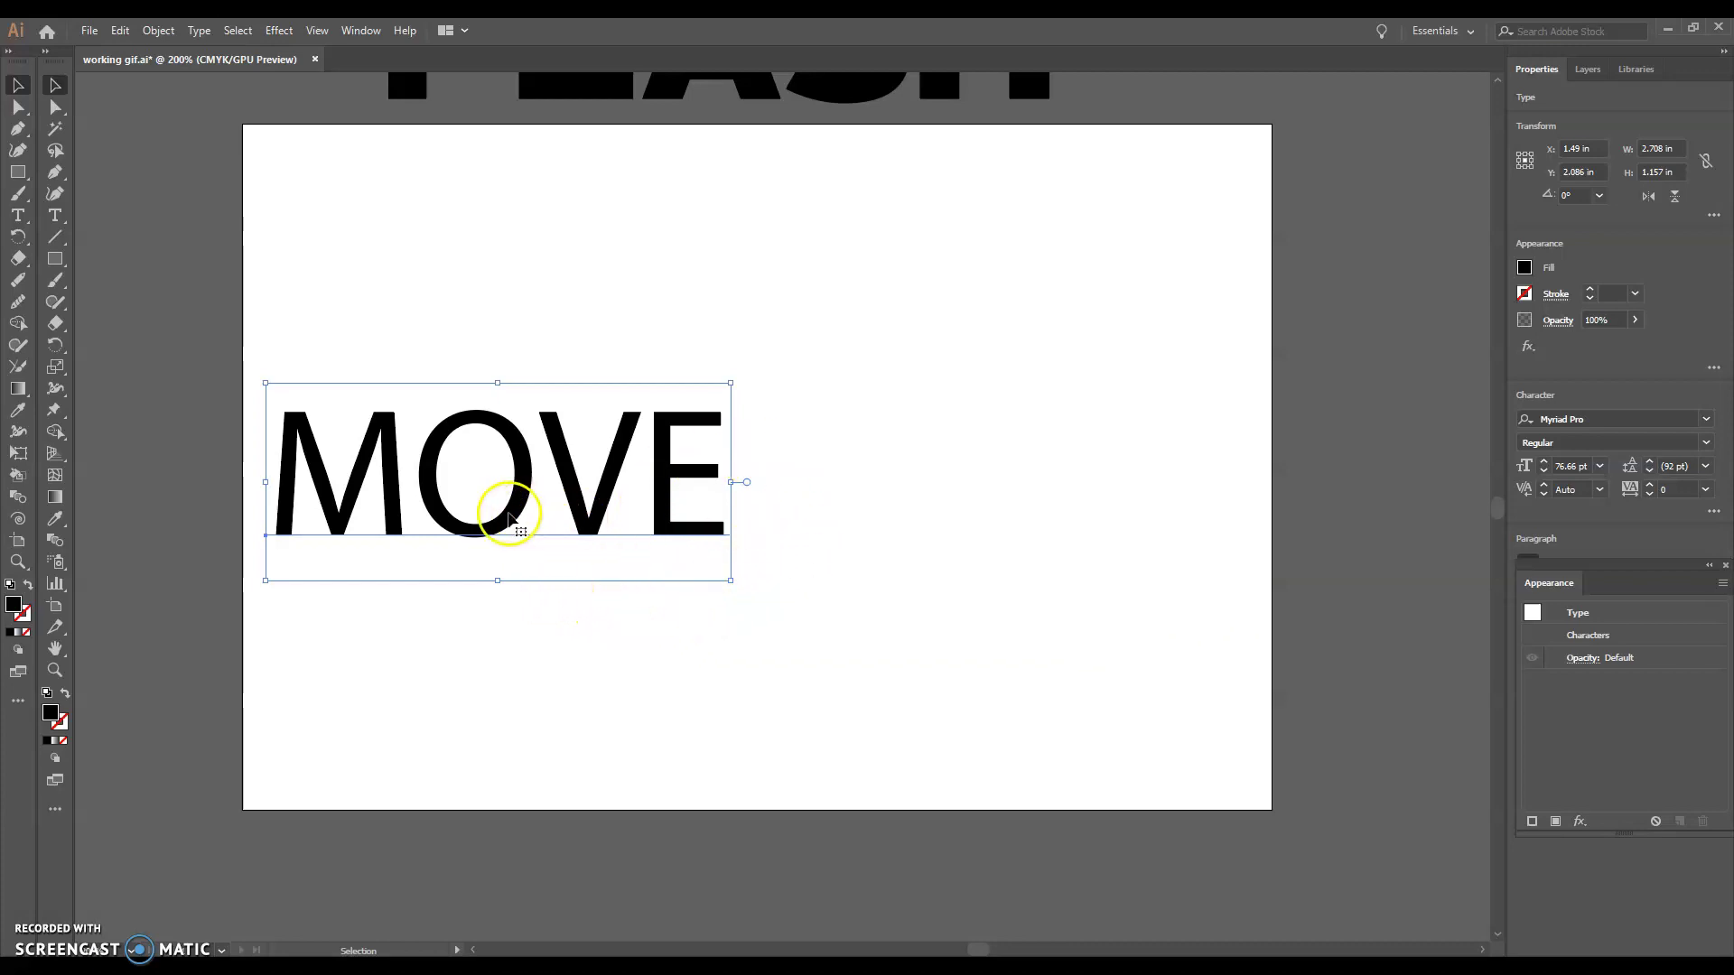
pyautogui.moveTo(510, 522); pyautogui.dragTo(507, 538)
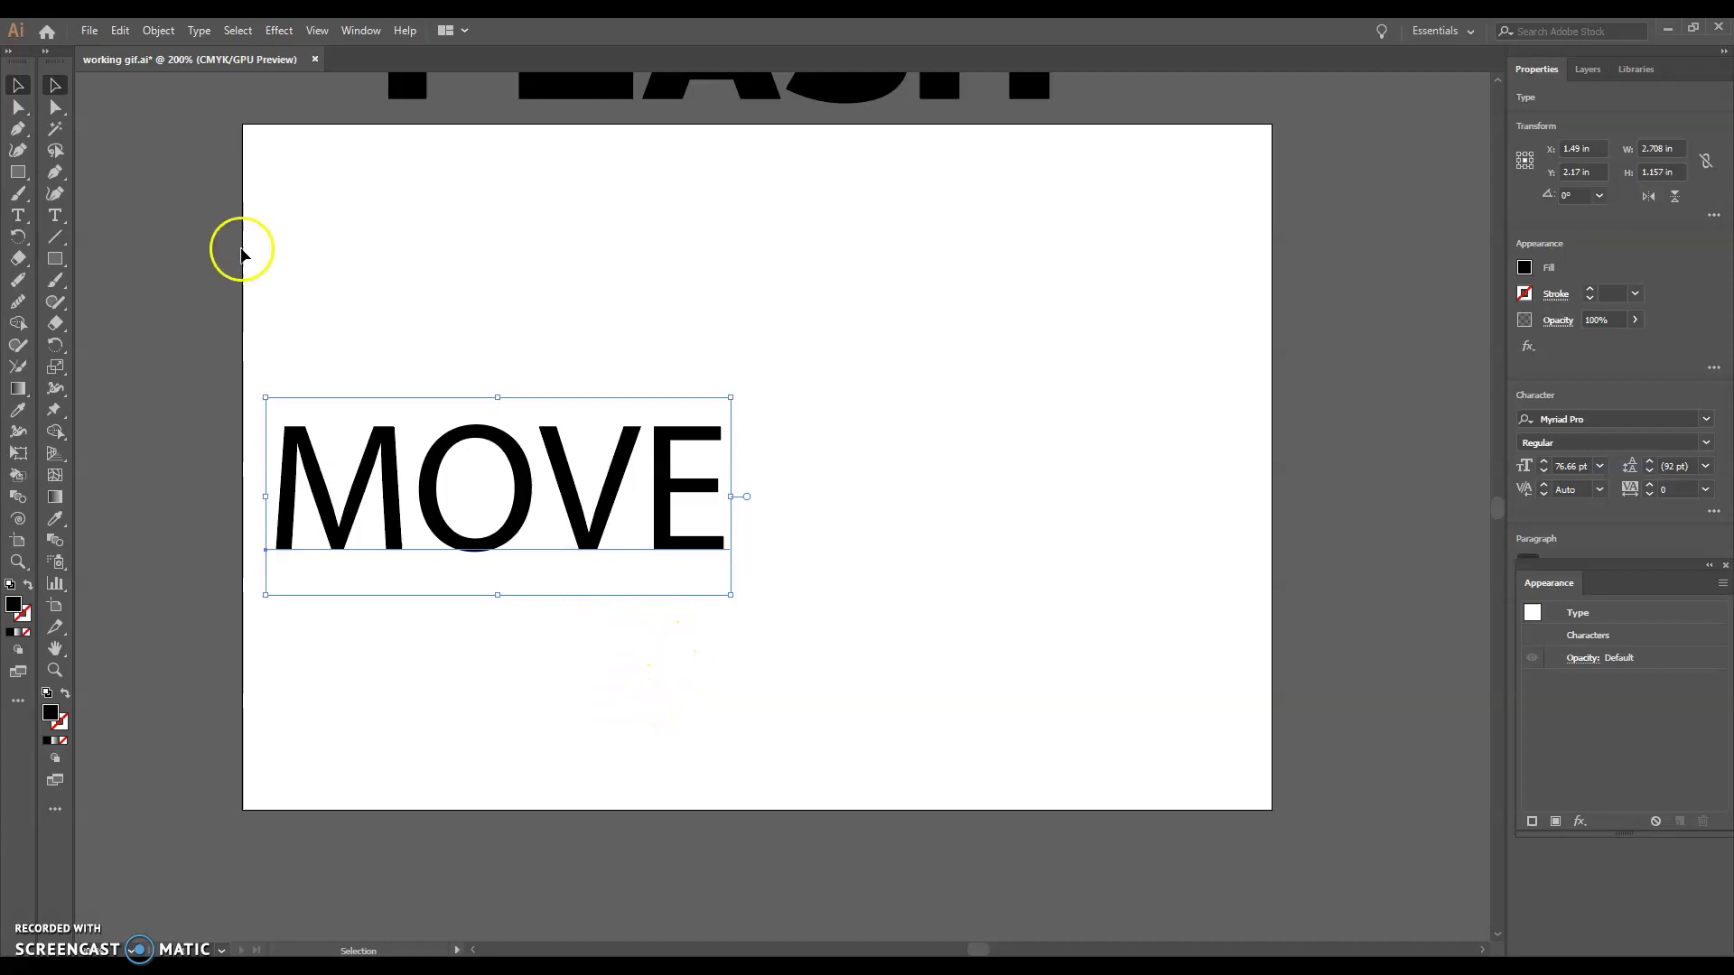
# Step: From the Export As dialog, create a new Desktop folder named demo 2 and open it
pyautogui.click(89, 33)
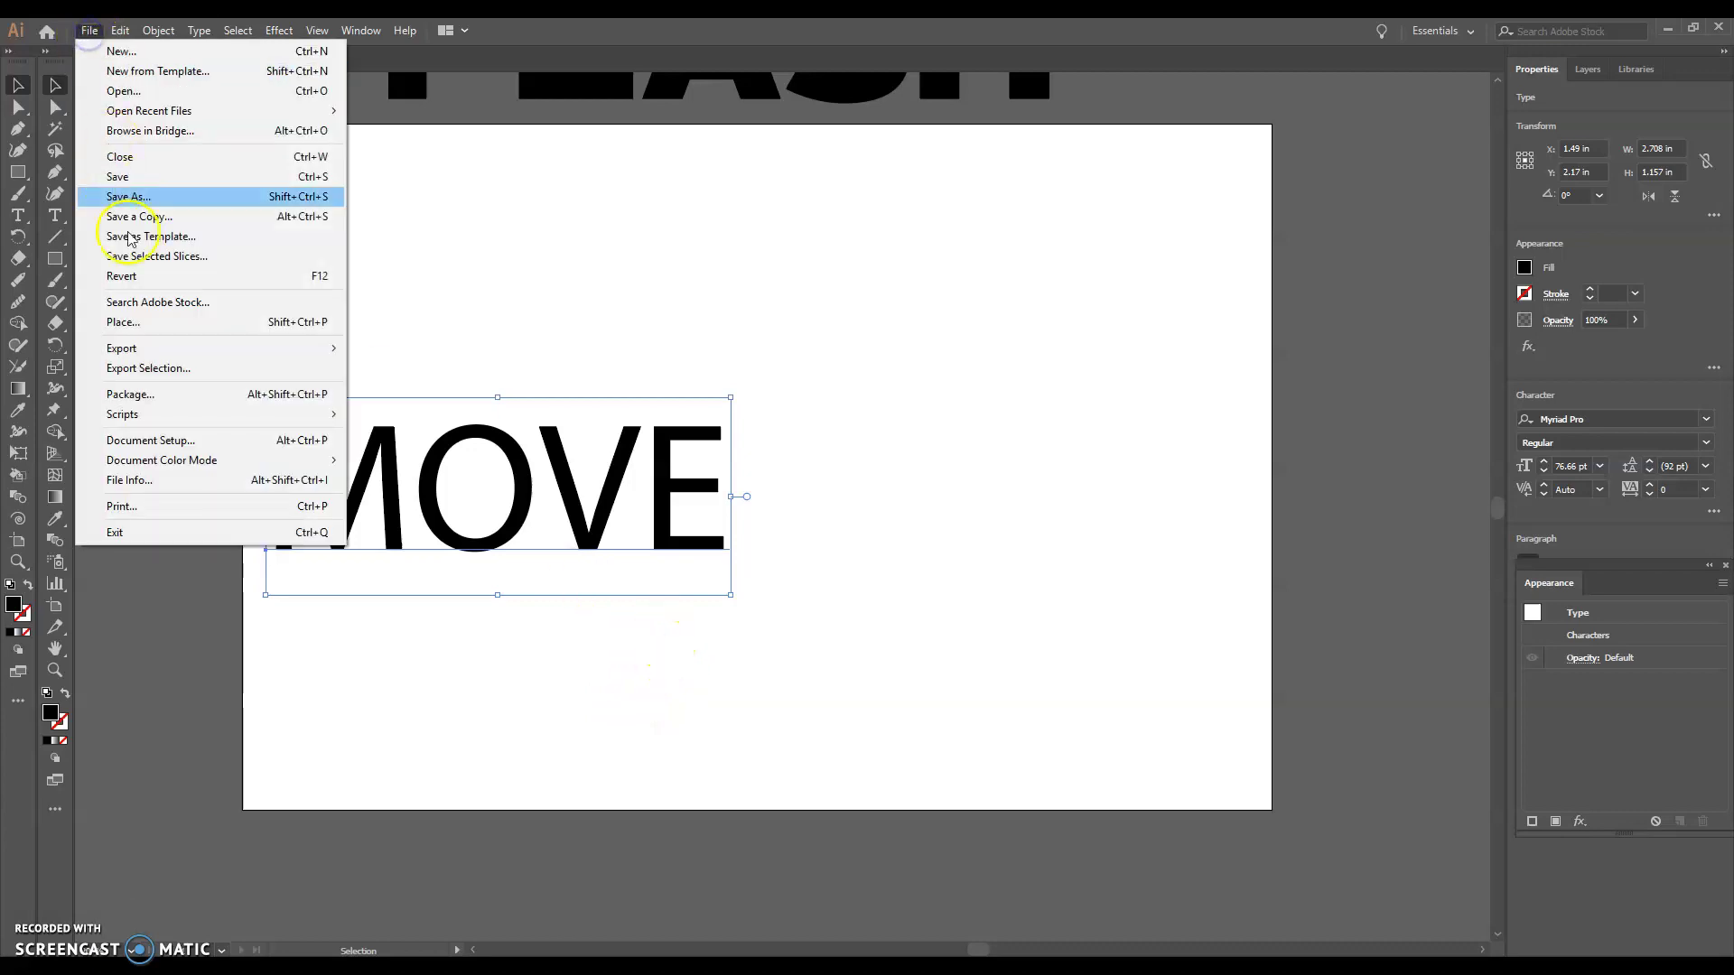
pyautogui.moveTo(178, 352)
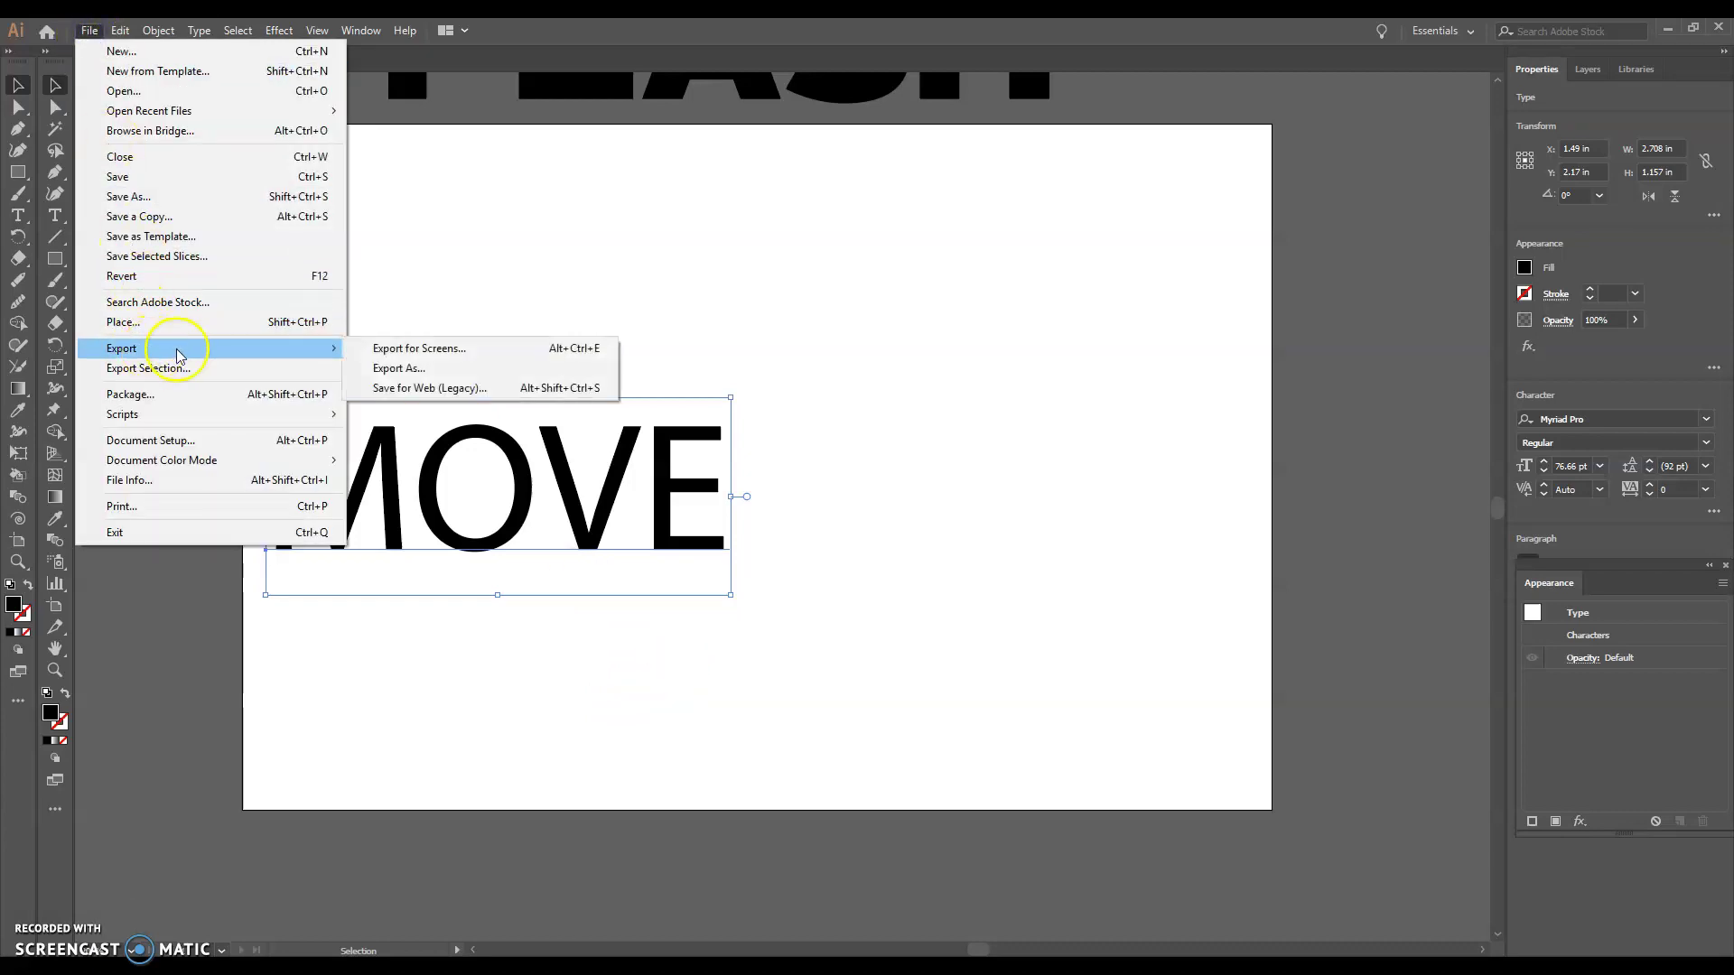
pyautogui.click(376, 371)
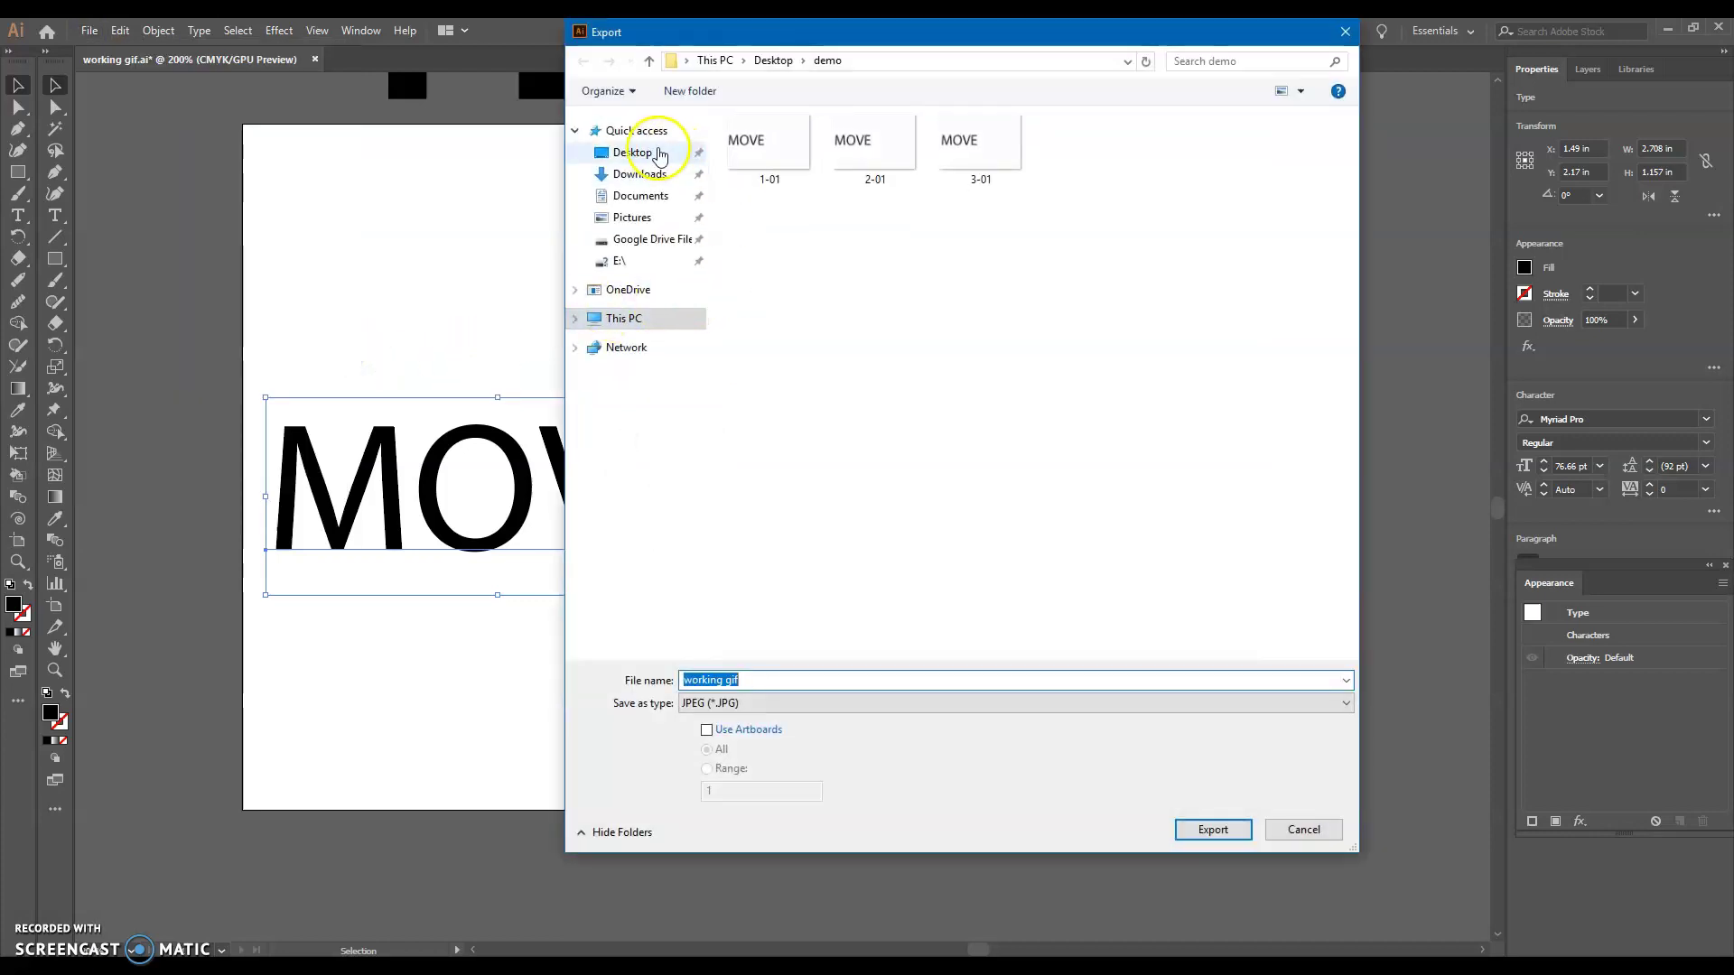
pyautogui.click(653, 156)
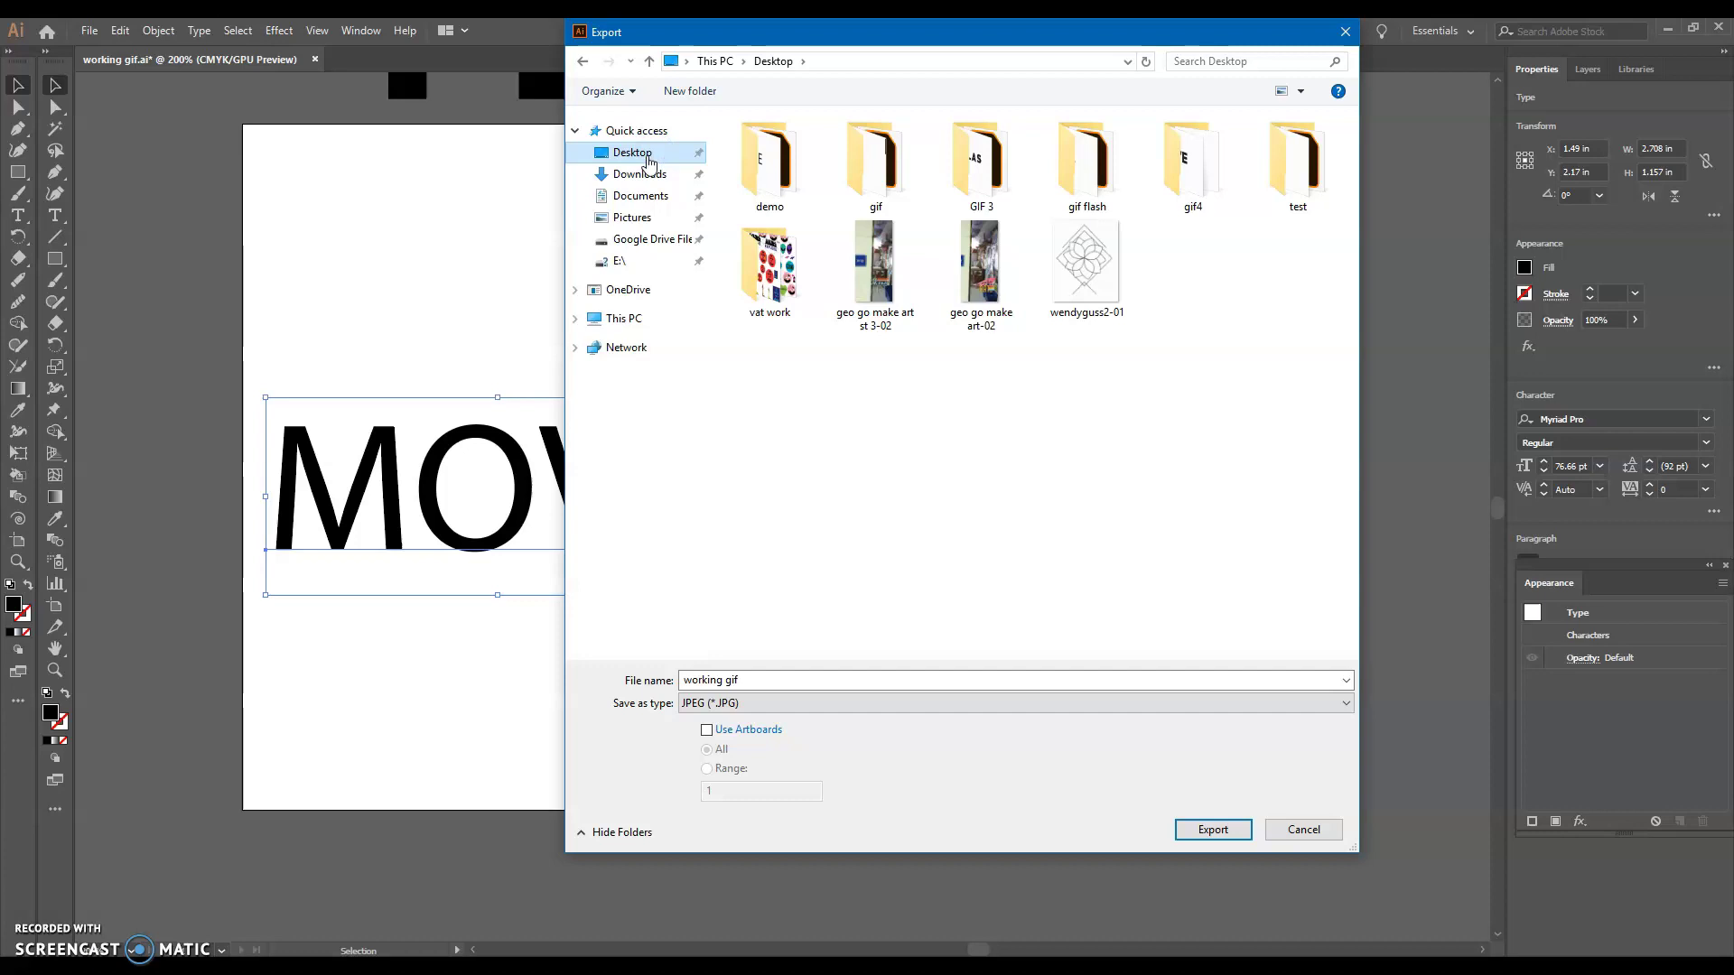
pyautogui.rightClick(853, 409)
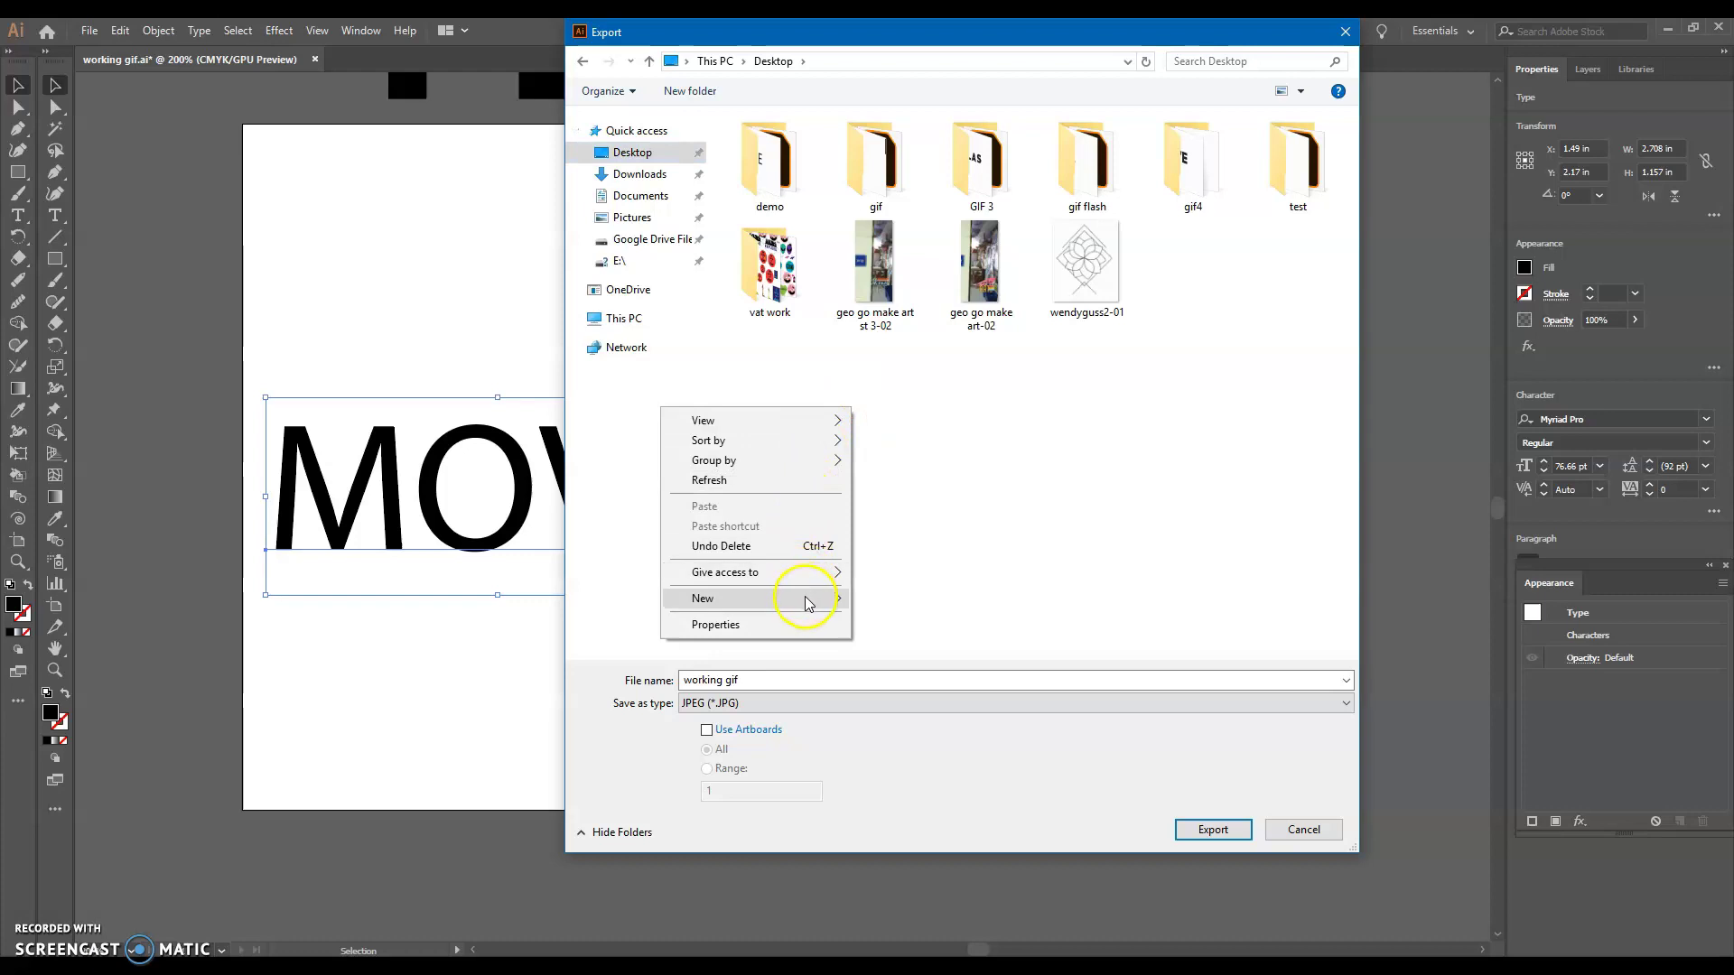
pyautogui.moveTo(812, 600)
pyautogui.click(890, 602)
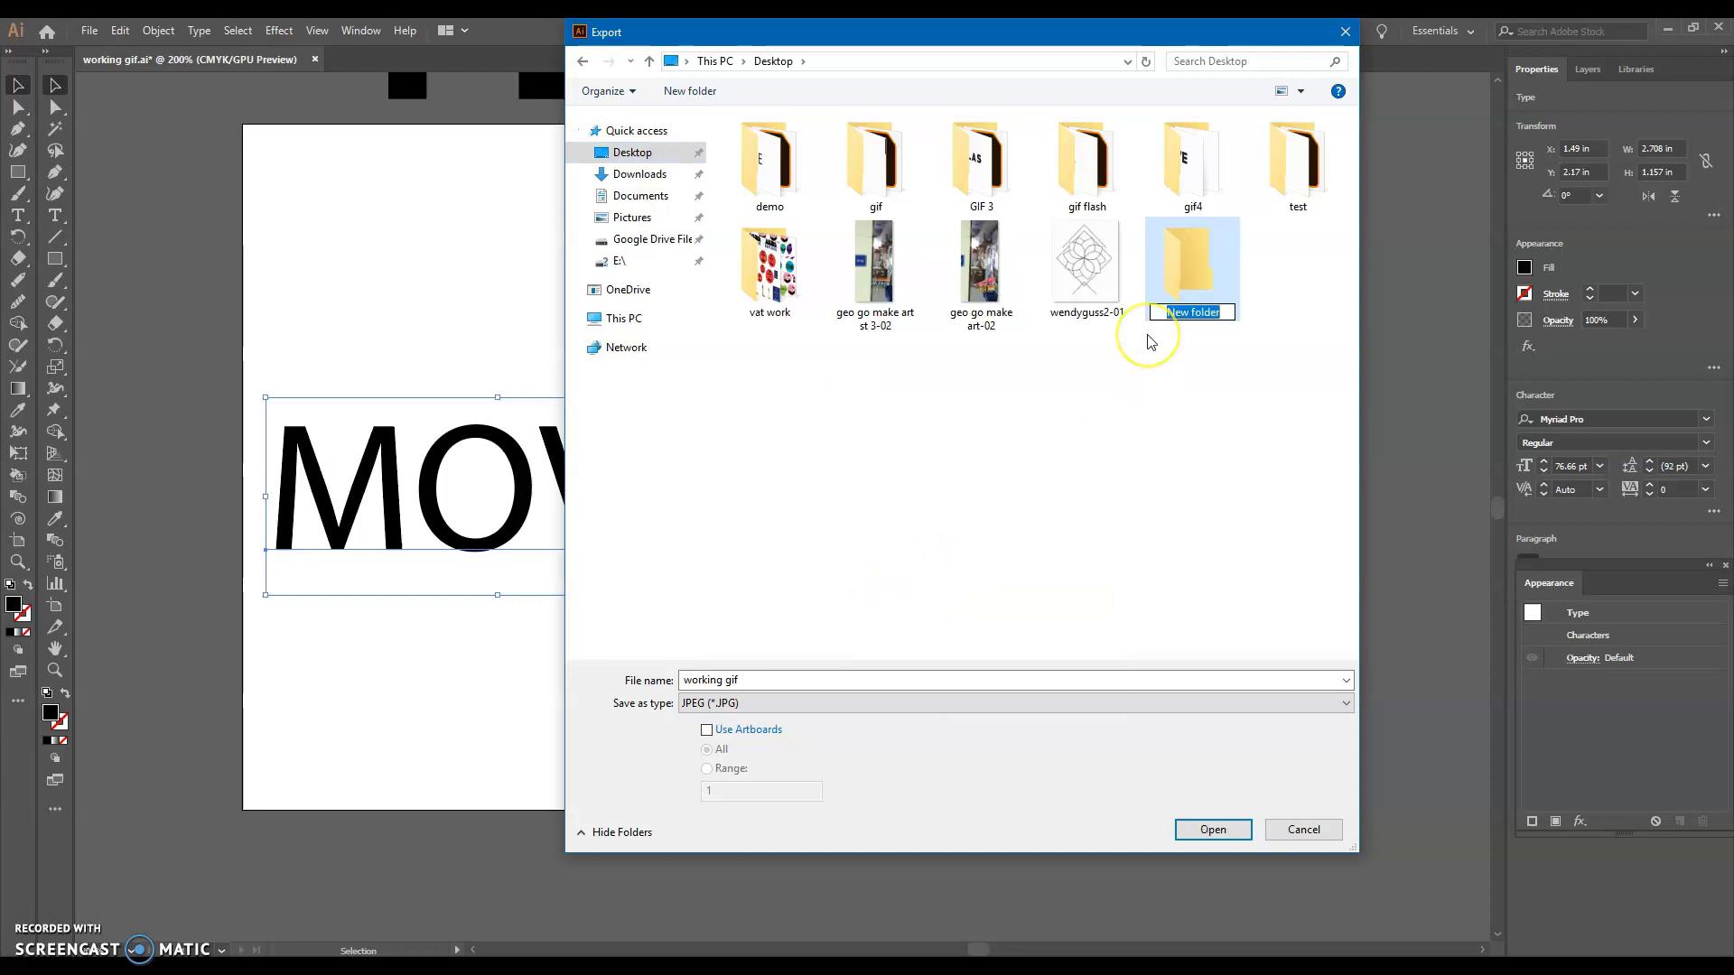
pyautogui.write('demo 2')
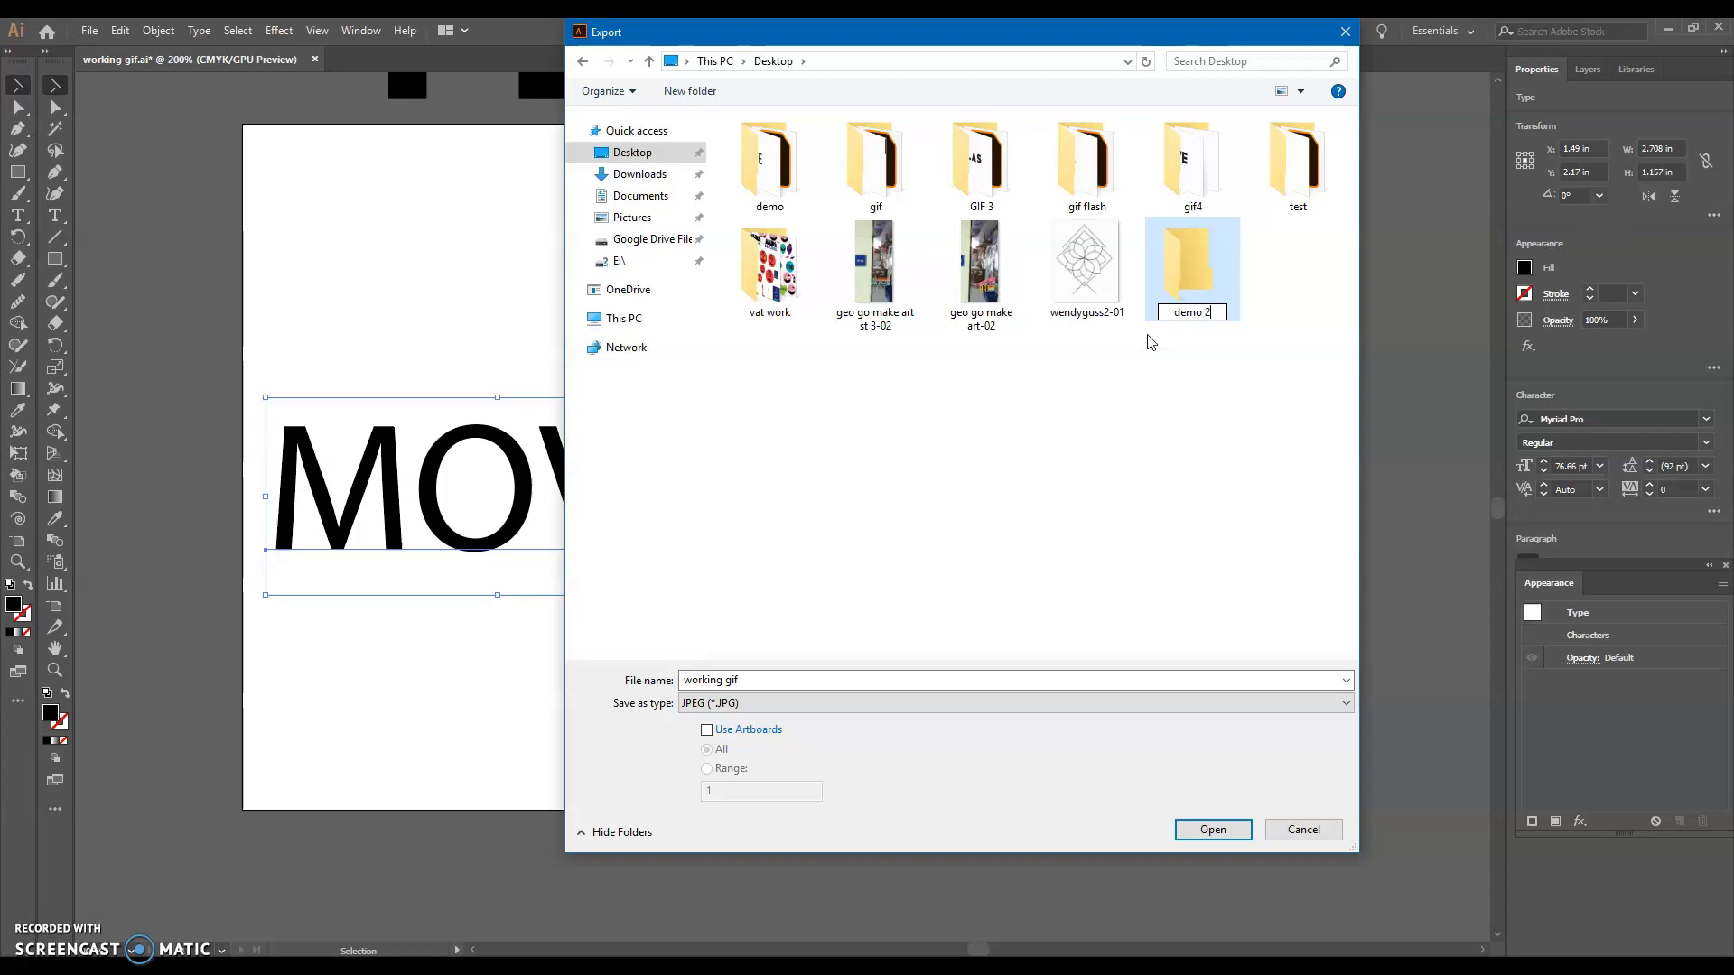
pyautogui.press('Return')
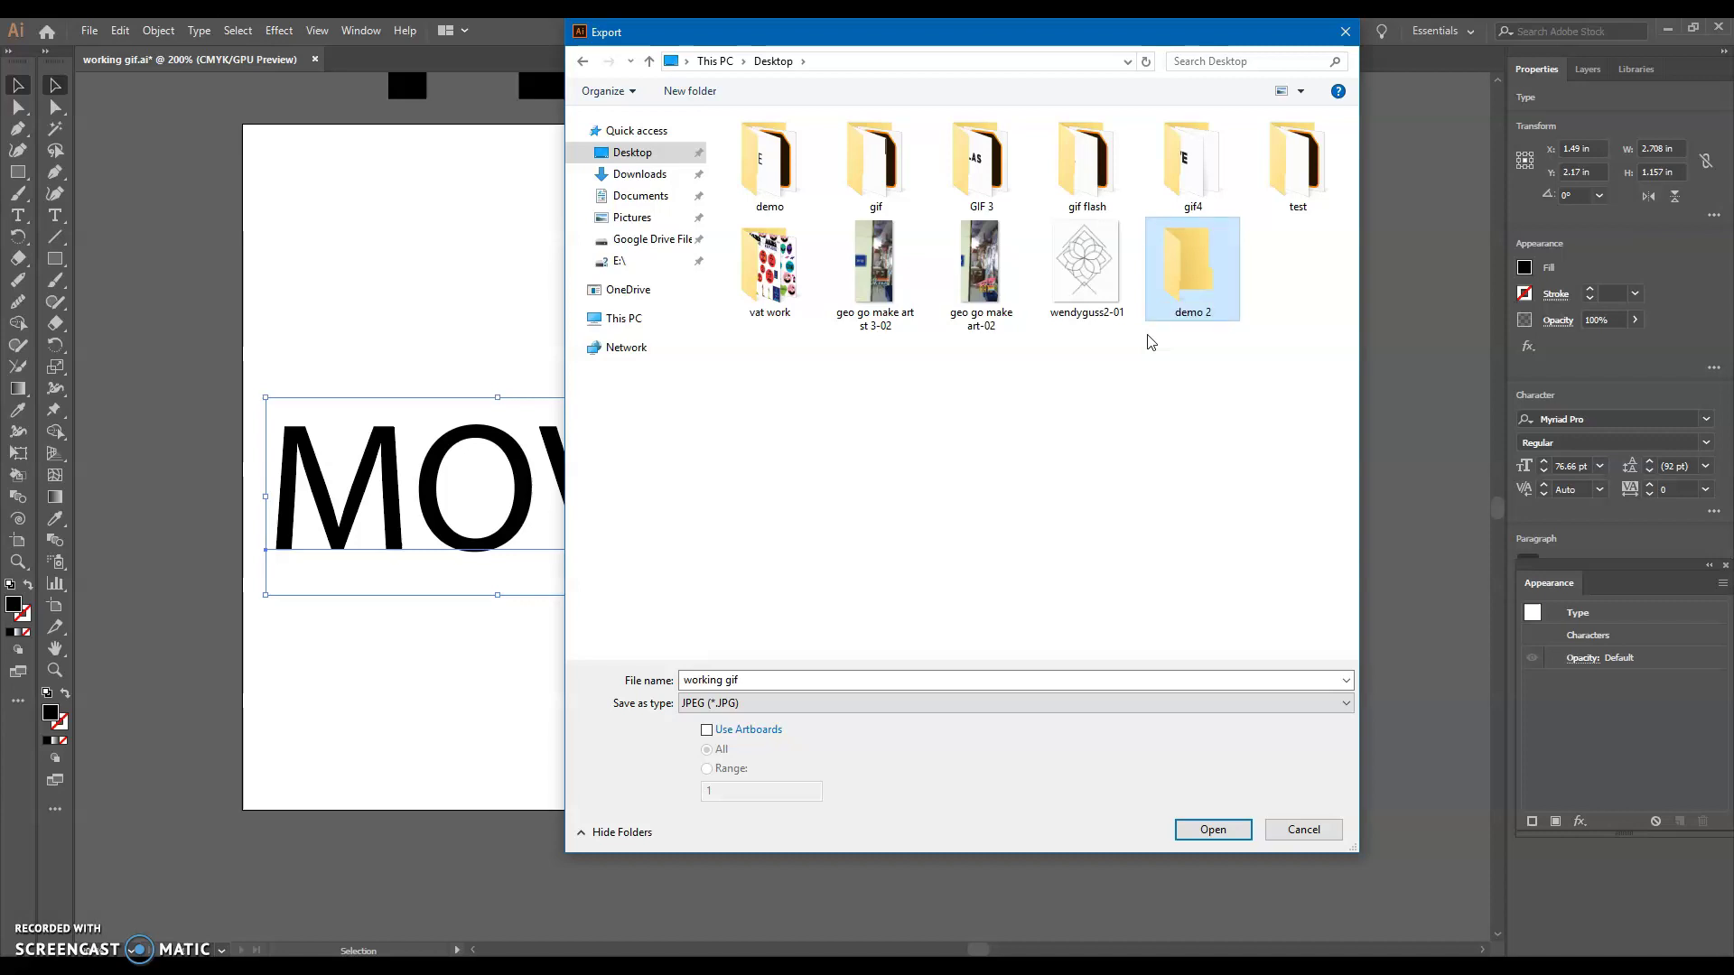
pyautogui.doubleClick(1214, 265)
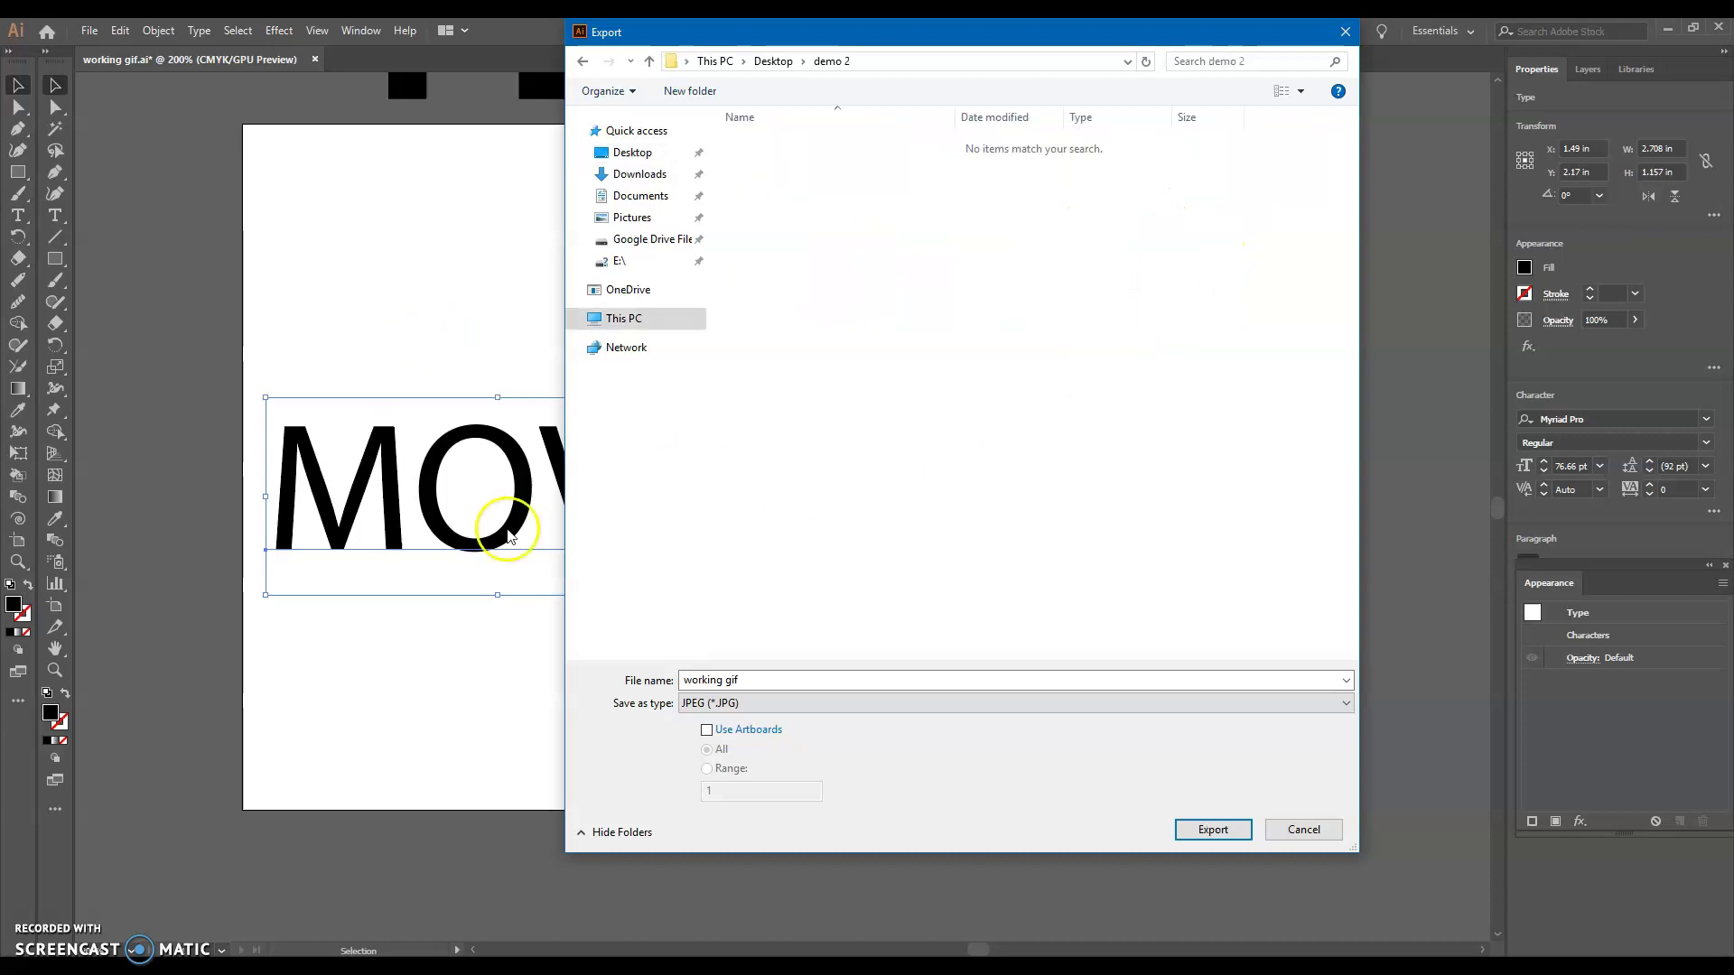
# Step: Export the artboard as JPEG '1' into demo 2 with Use Artboards on
pyautogui.click(759, 680)
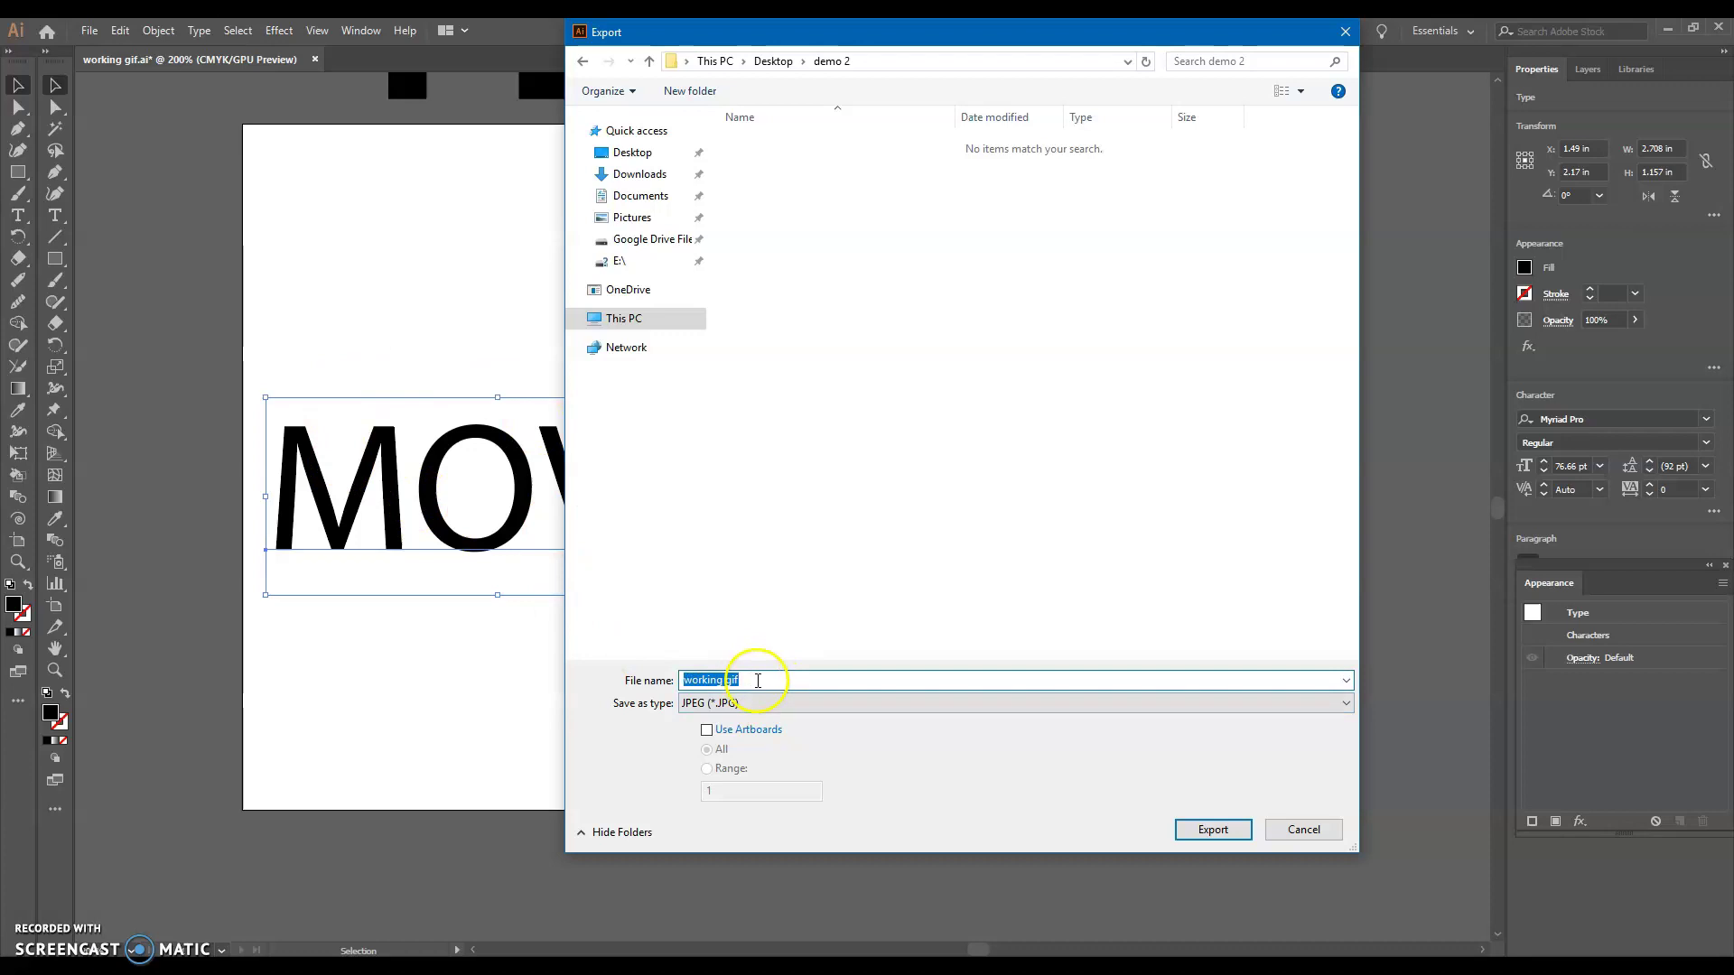
pyautogui.write('1')
pyautogui.click(707, 731)
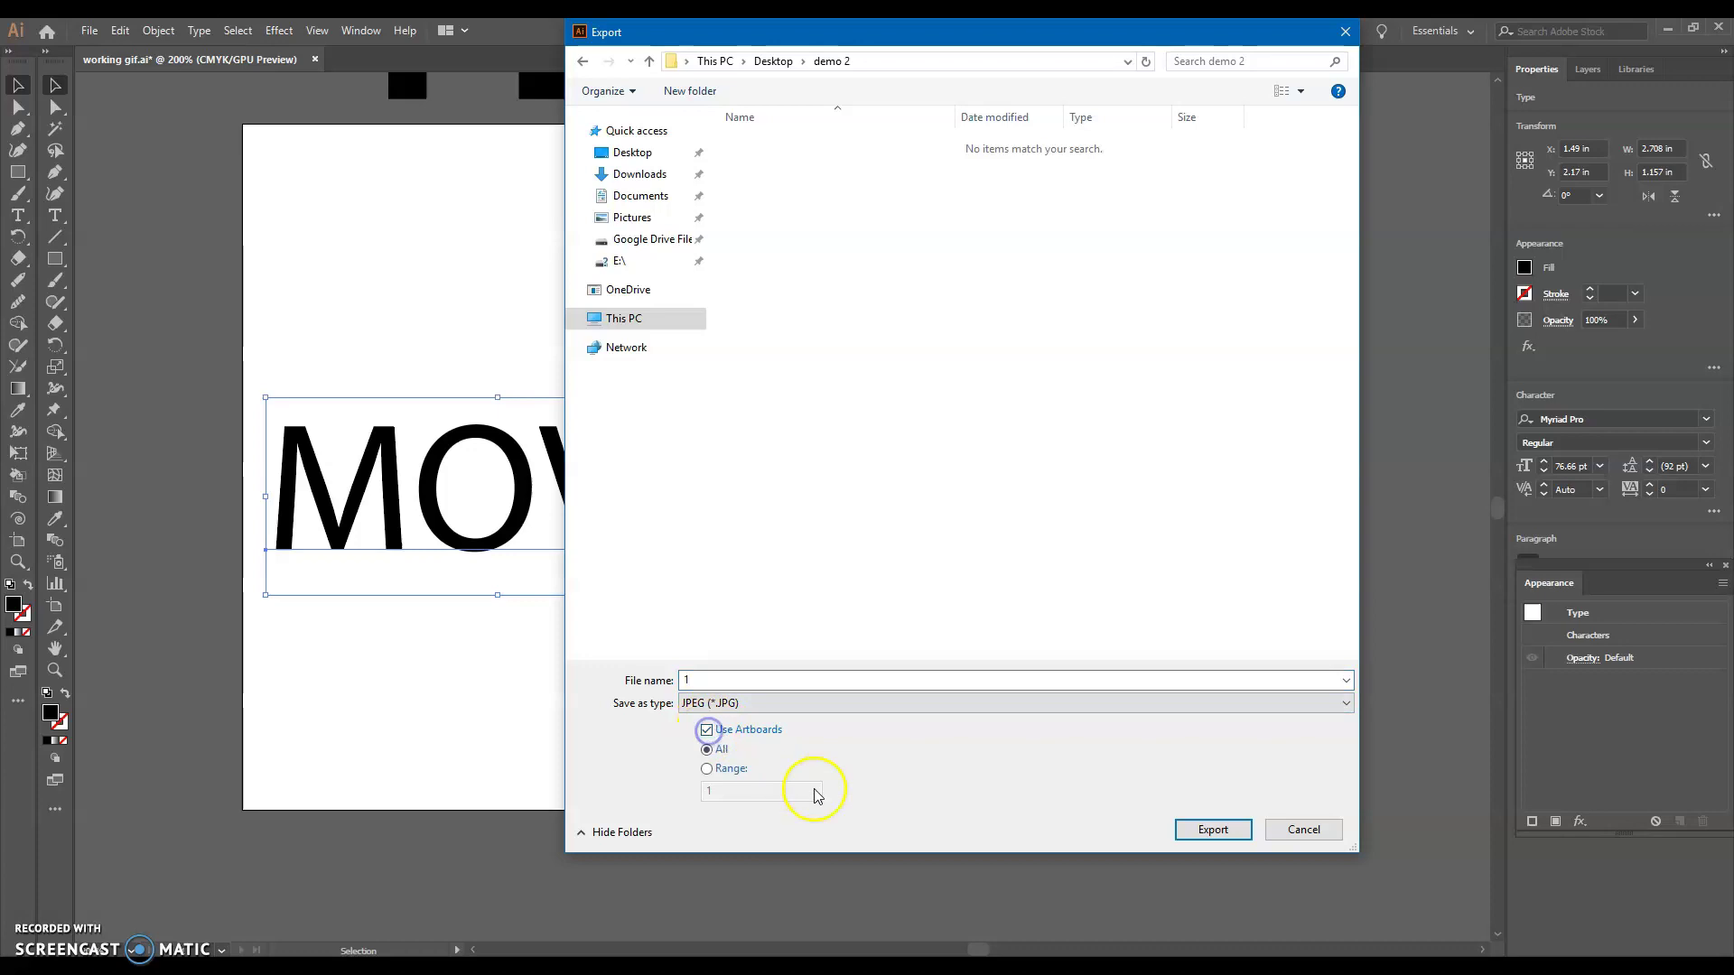
pyautogui.click(1213, 829)
pyautogui.click(940, 737)
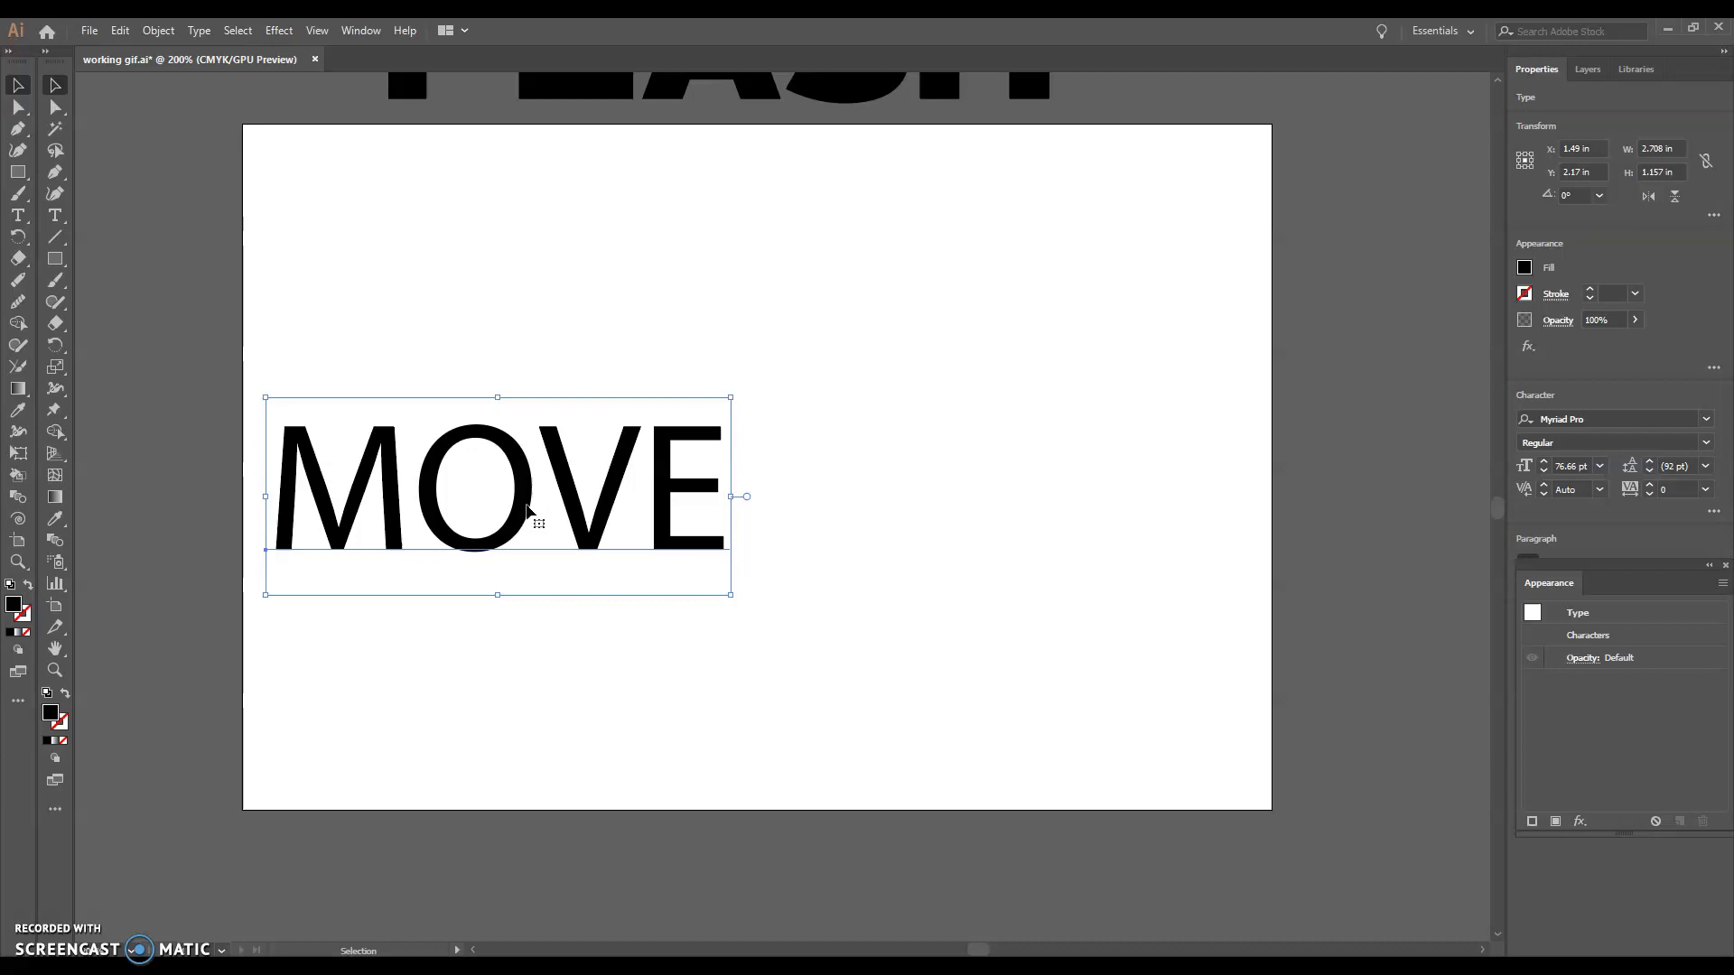
# Step: Nudge MOVE right and export frame 2 as a JPEG into Desktop > demo 2 using artboards
pyautogui.press('Right')
pyautogui.press('Right')
pyautogui.press('Right')
pyautogui.press('Right')
pyautogui.press('Right')
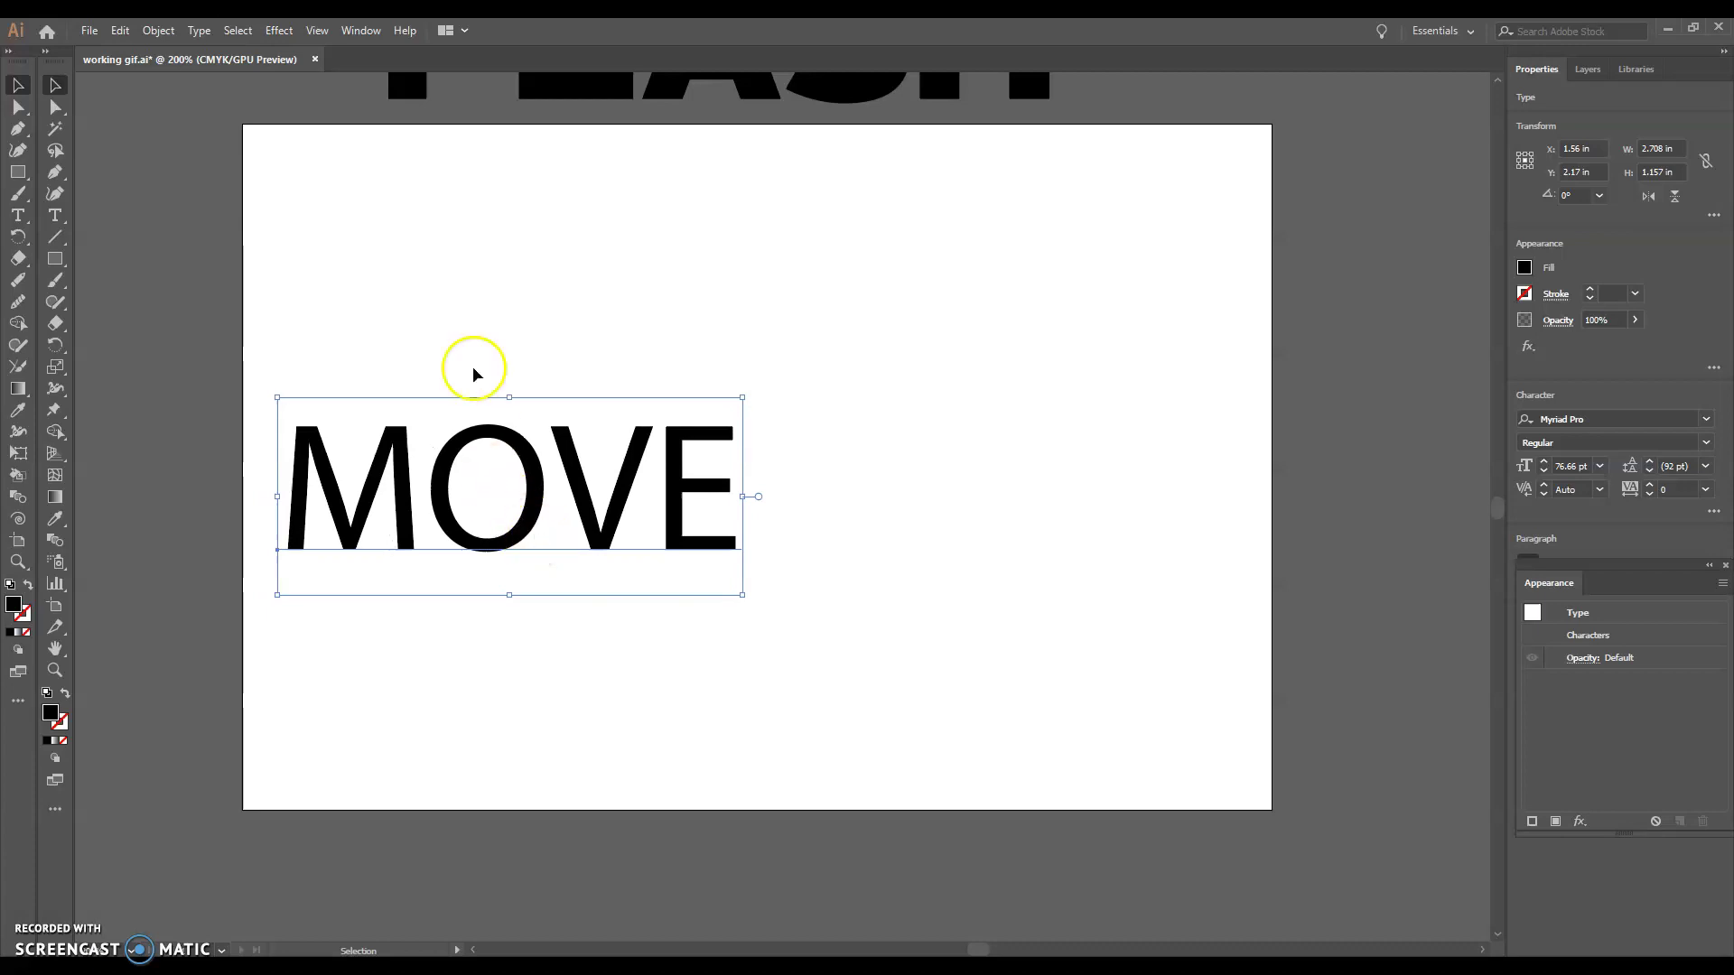
pyautogui.click(77, 30)
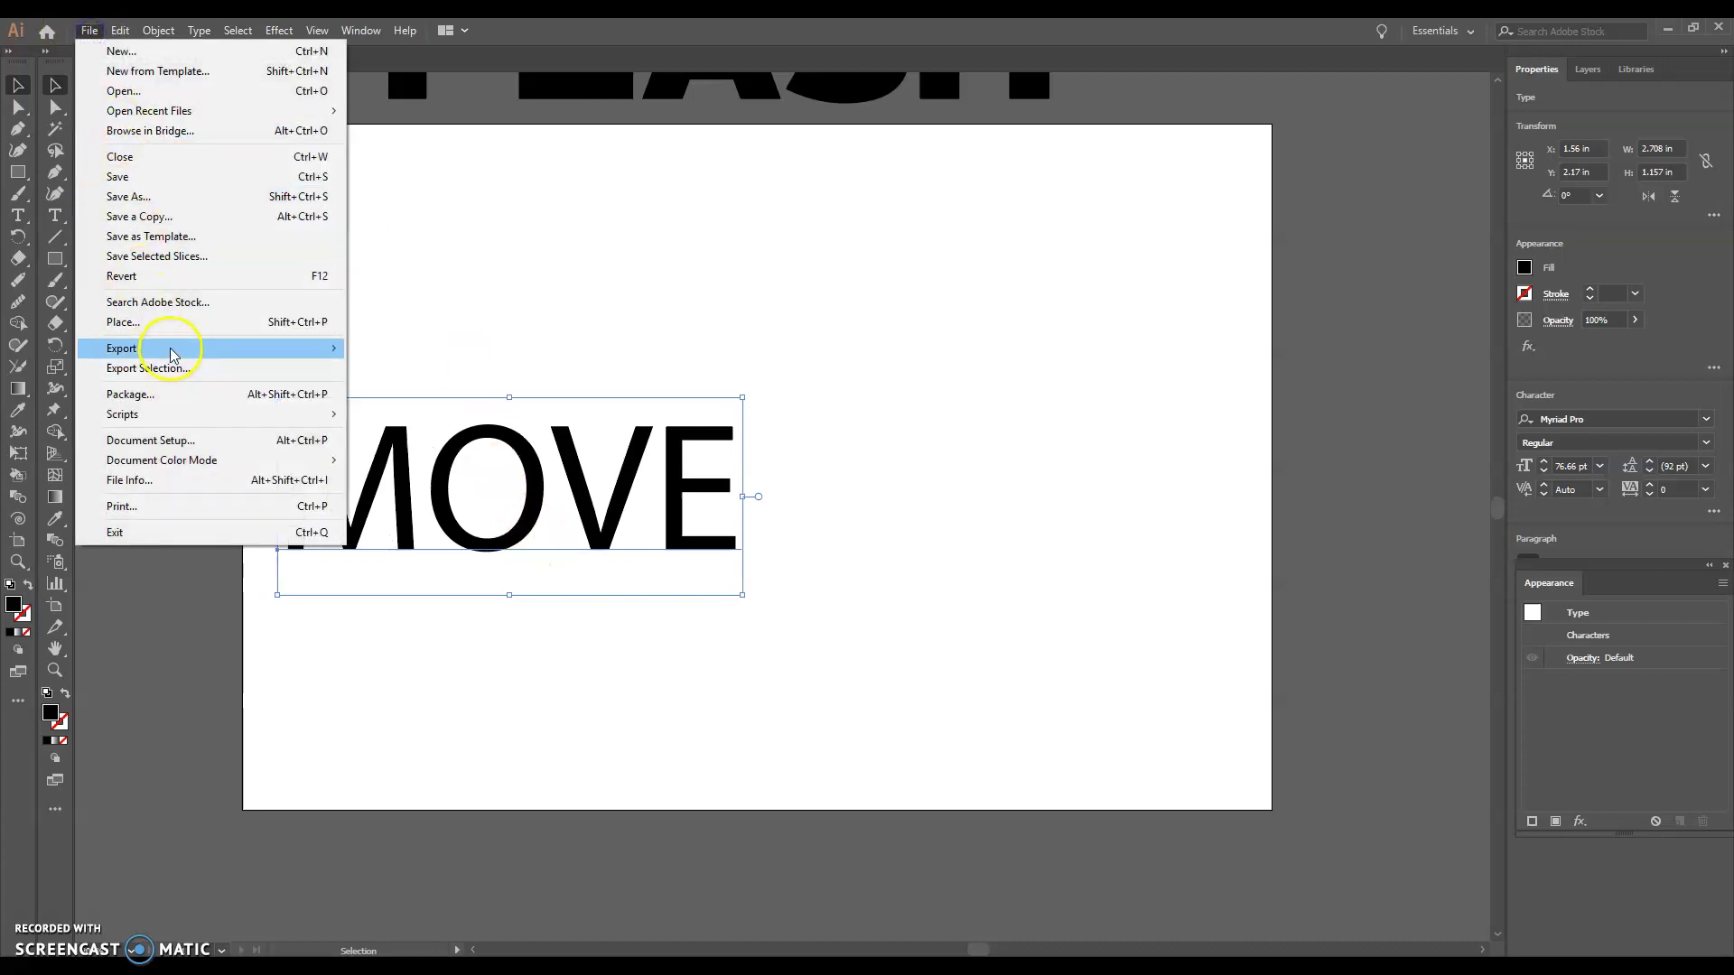
pyautogui.moveTo(332, 354)
pyautogui.click(398, 368)
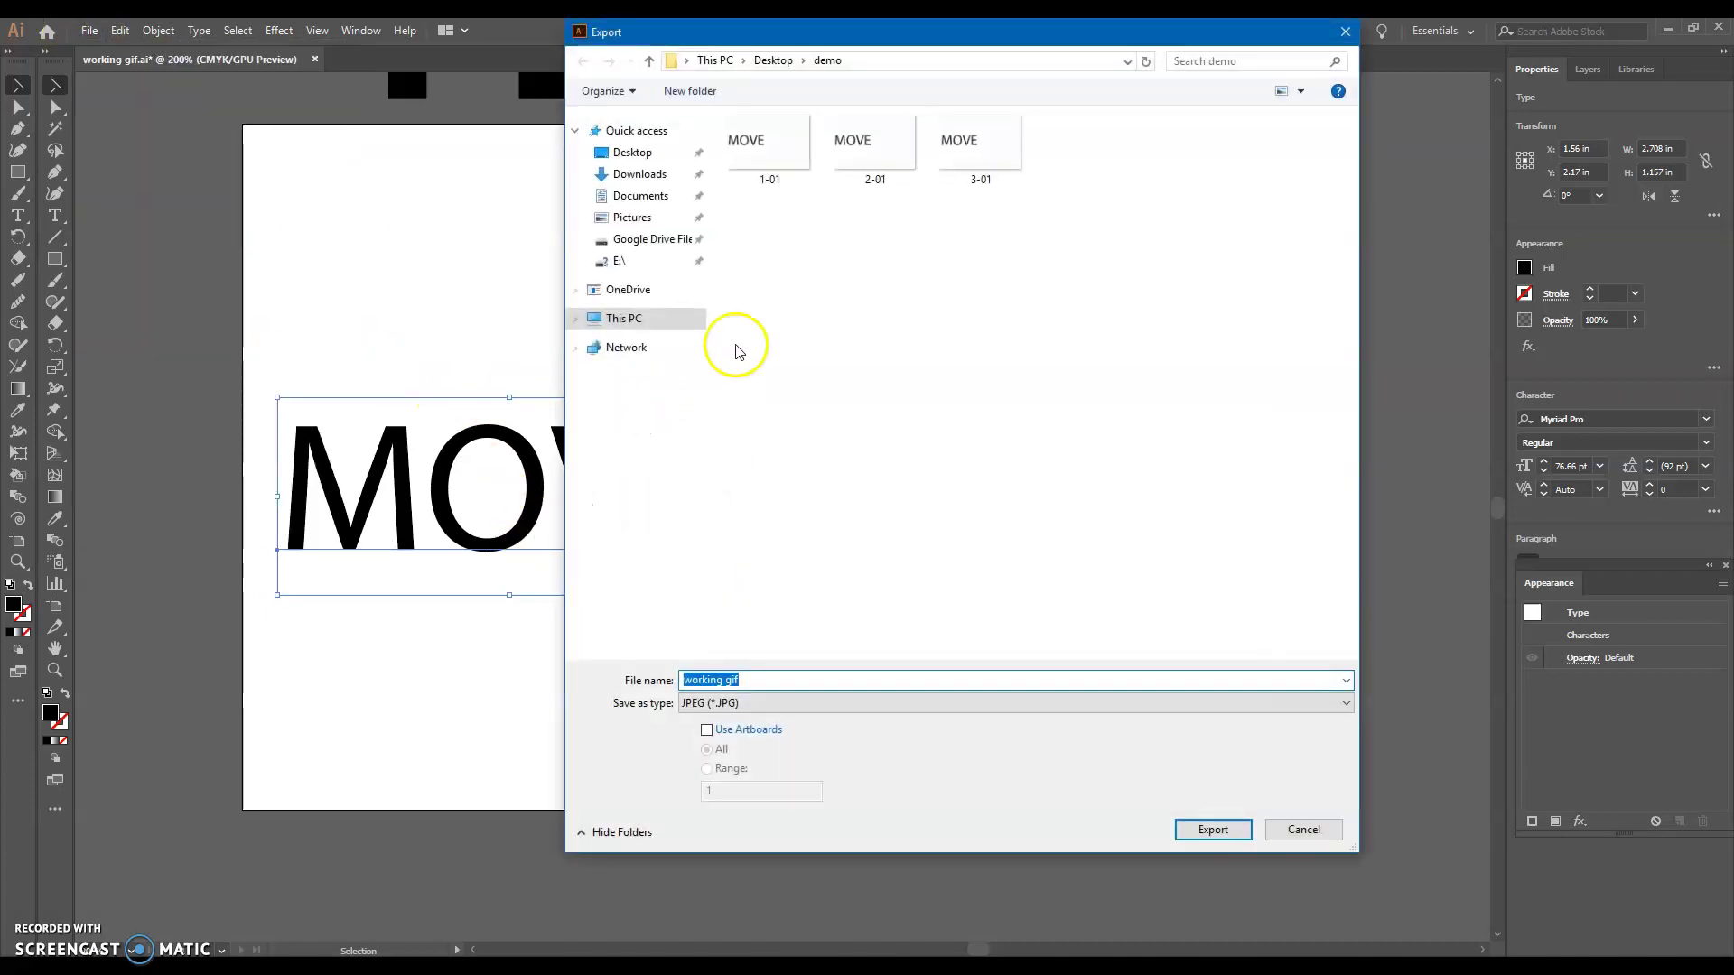
pyautogui.click(650, 158)
pyautogui.doubleClick(878, 153)
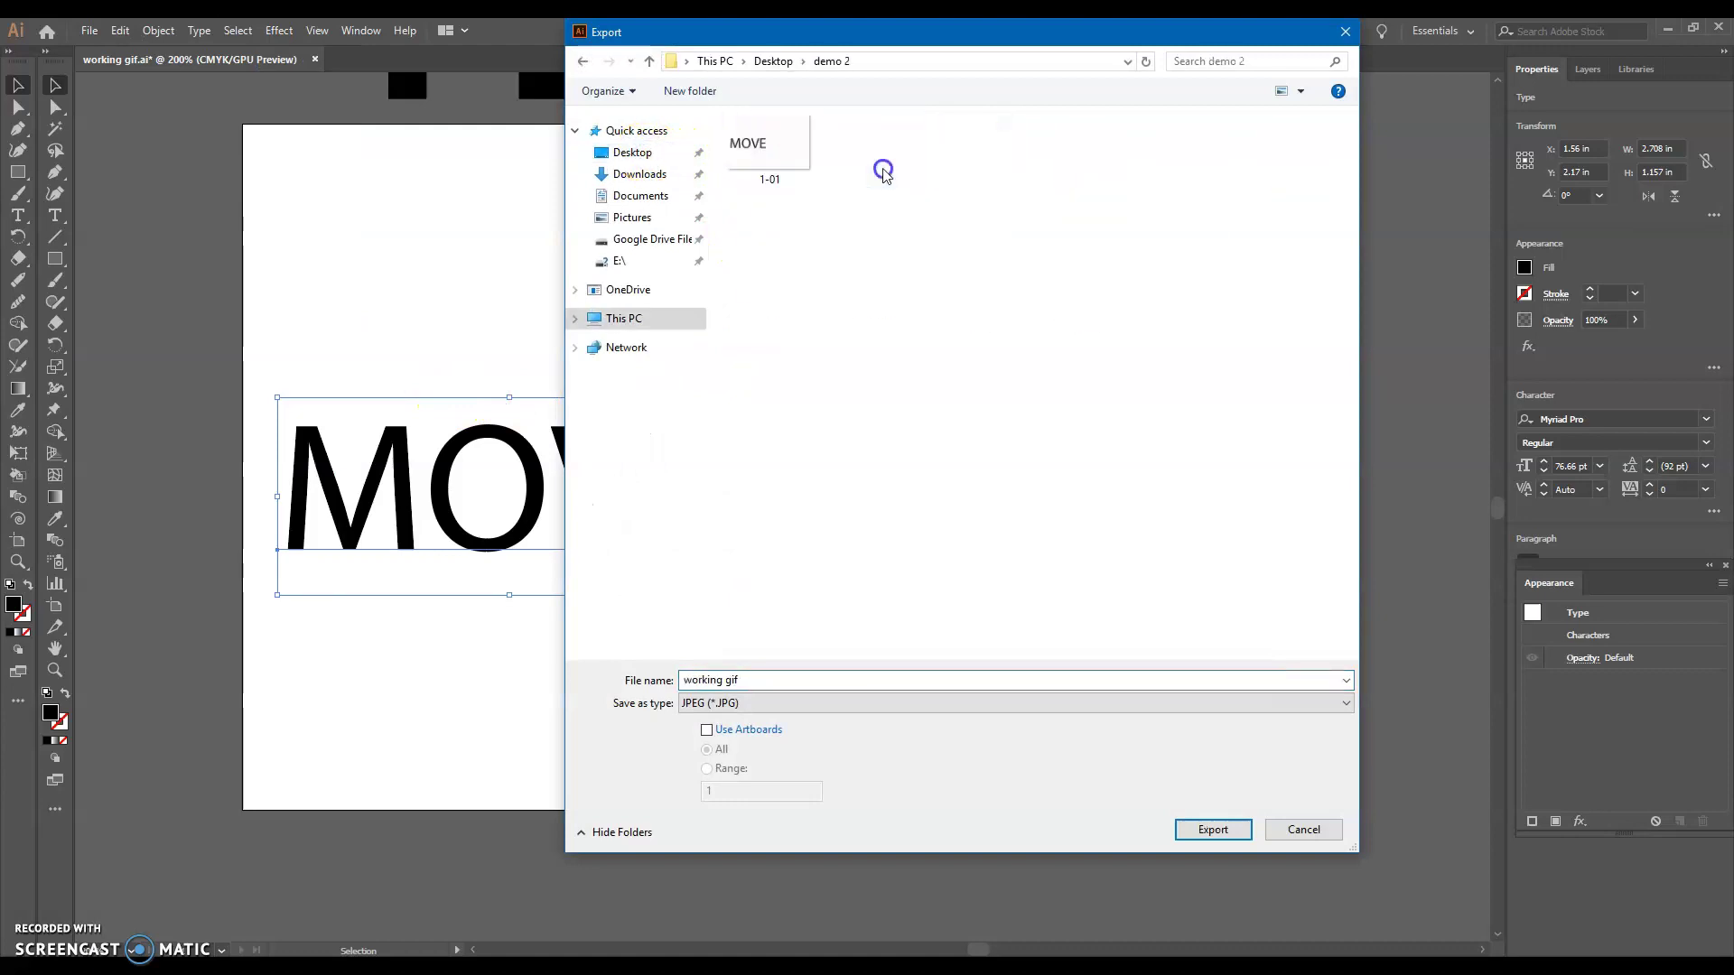
pyautogui.click(753, 679)
pyautogui.click(707, 731)
pyautogui.click(1213, 829)
pyautogui.click(970, 745)
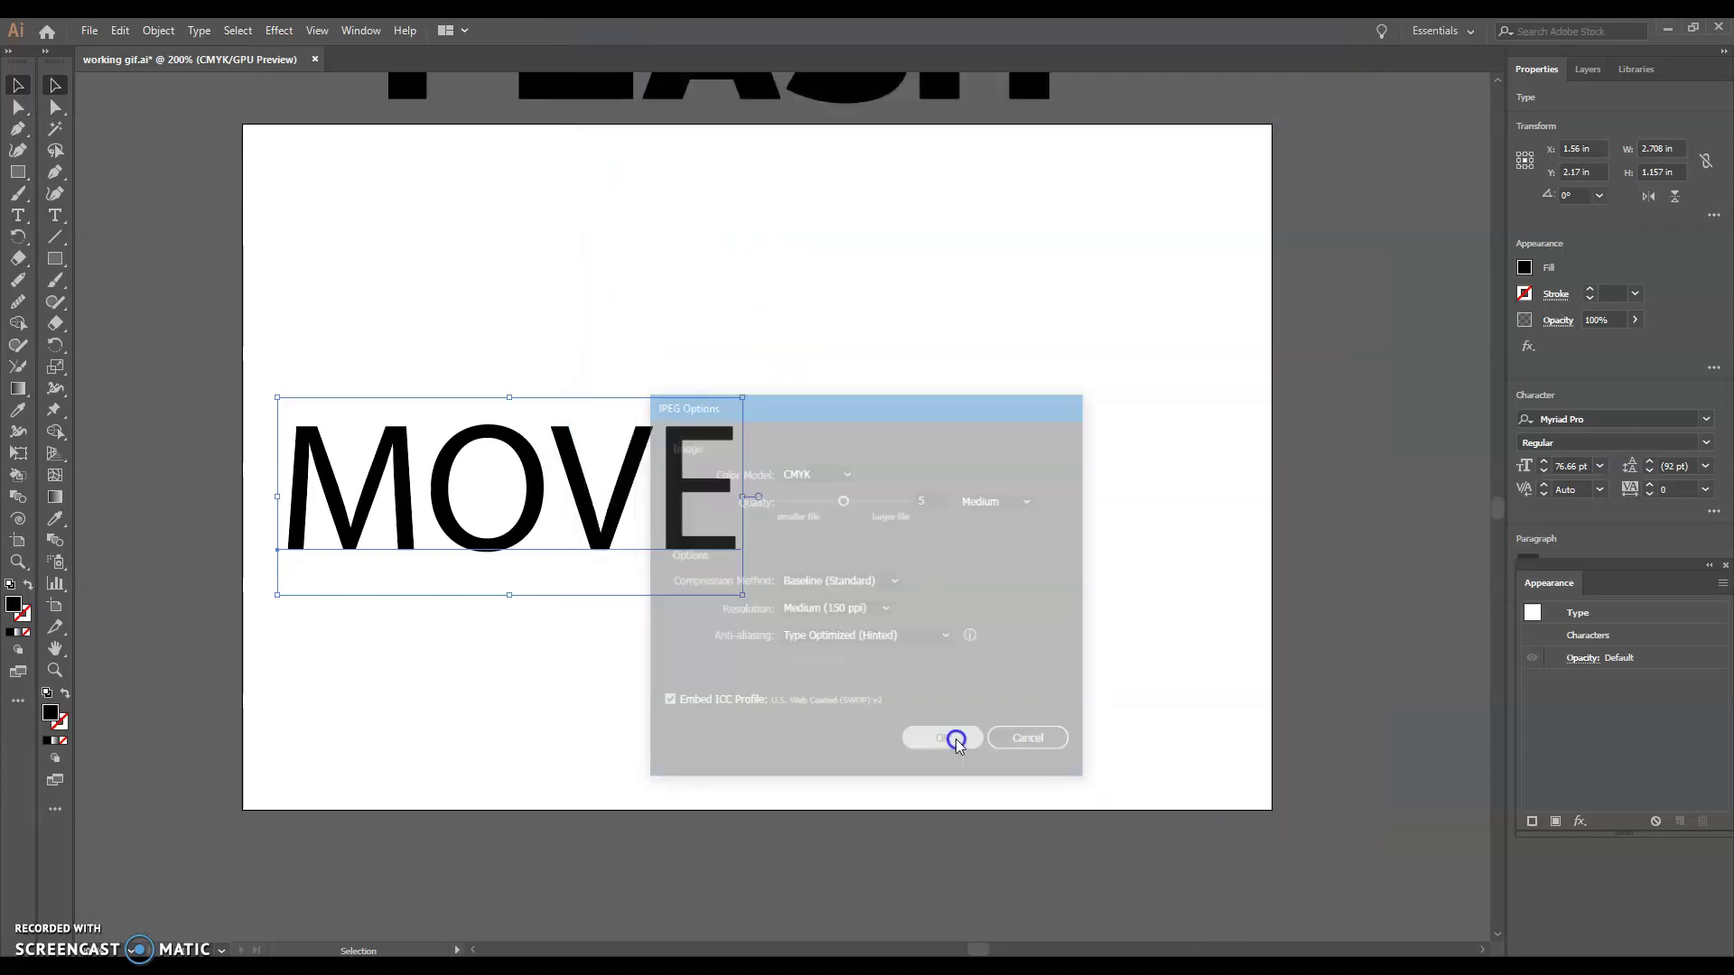
# Step: Nudge MOVE right again and export the next frame into demo 2 using artboards
pyautogui.press('Right')
pyautogui.press('Right')
pyautogui.press('Right')
pyautogui.press('Right')
pyautogui.click(89, 31)
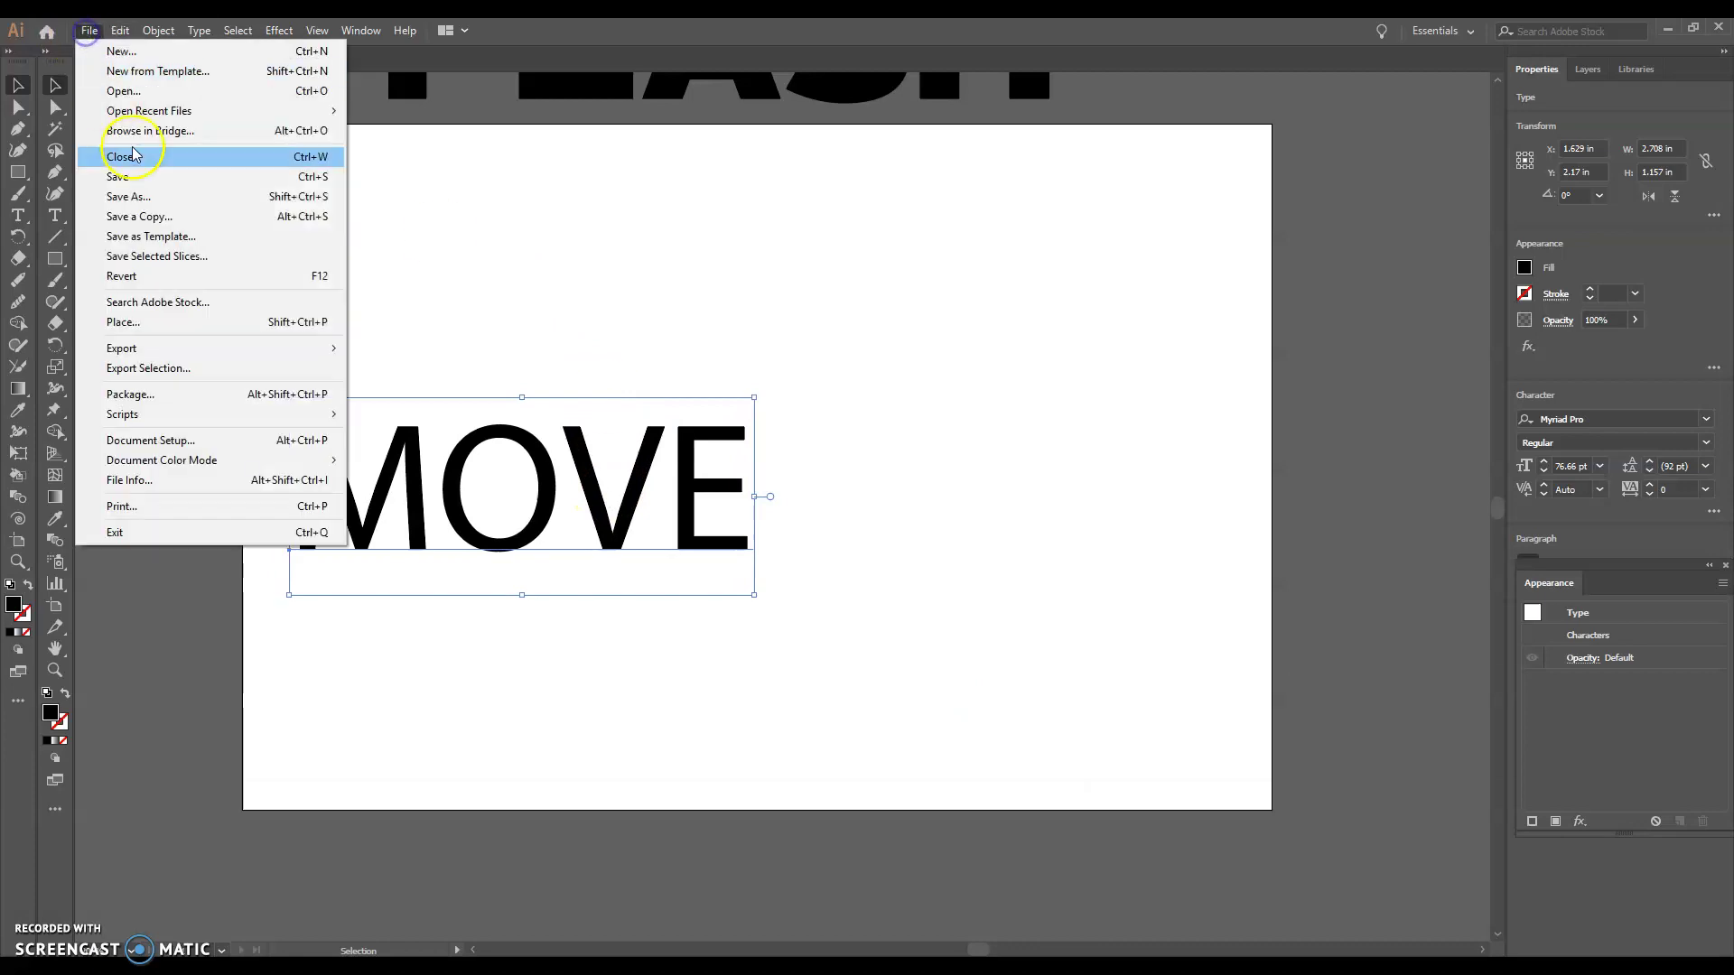
pyautogui.moveTo(174, 351)
pyautogui.click(398, 368)
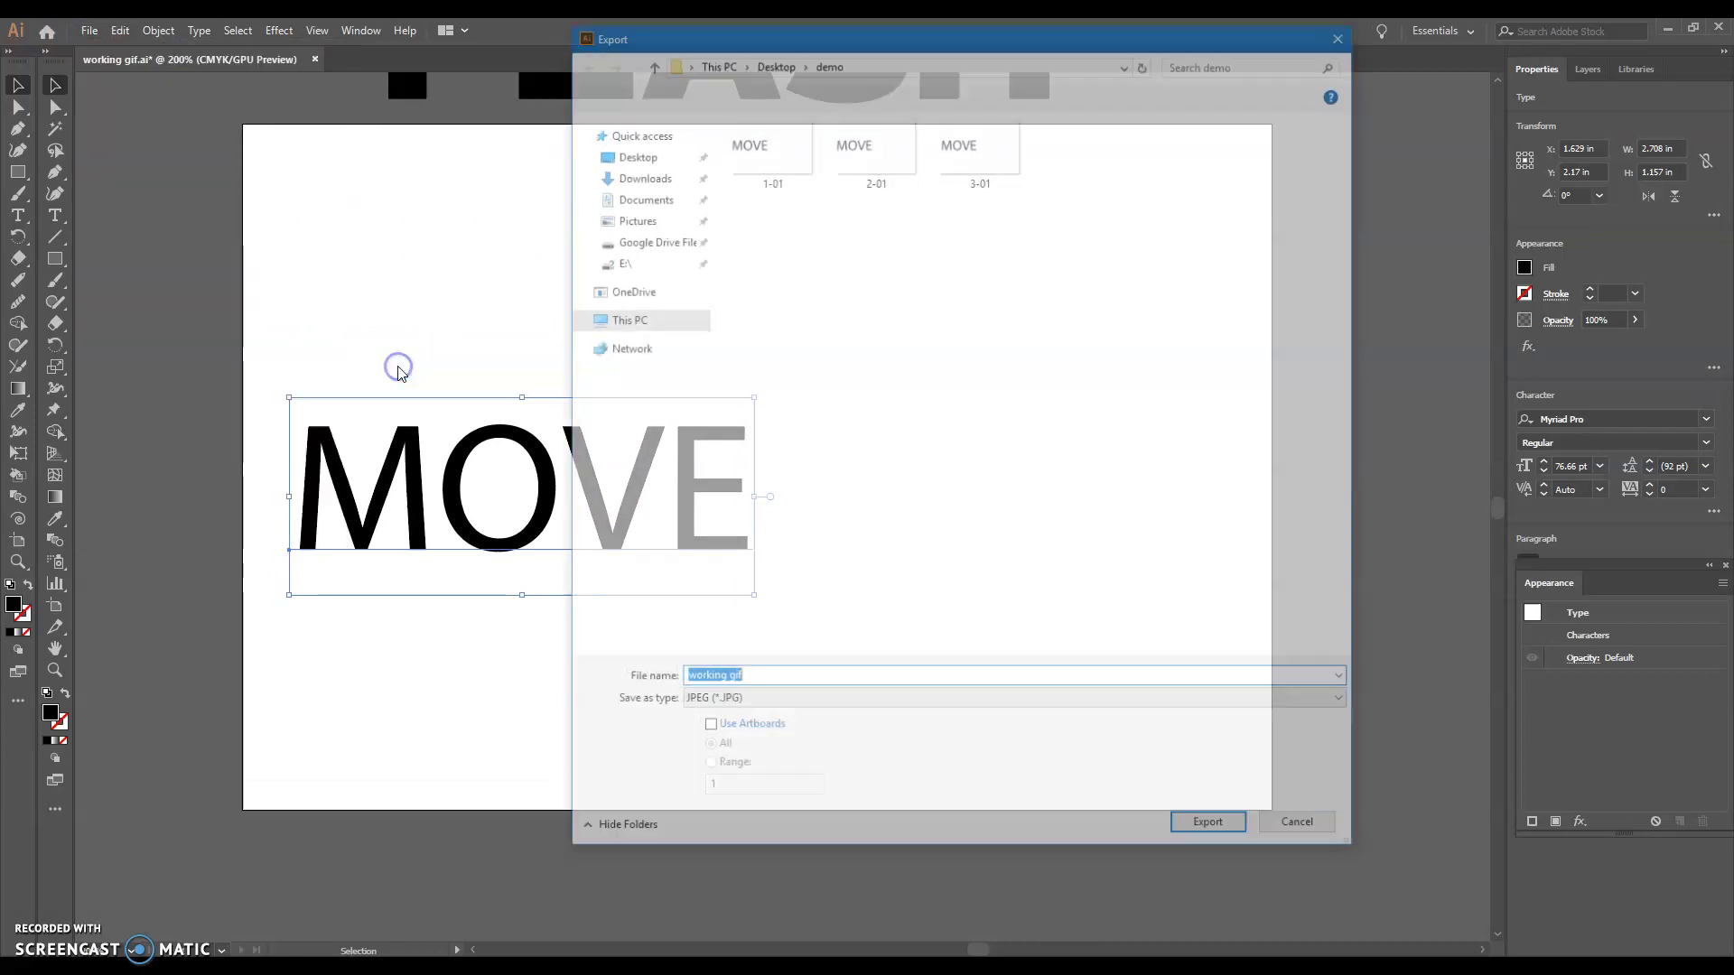
pyautogui.click(646, 161)
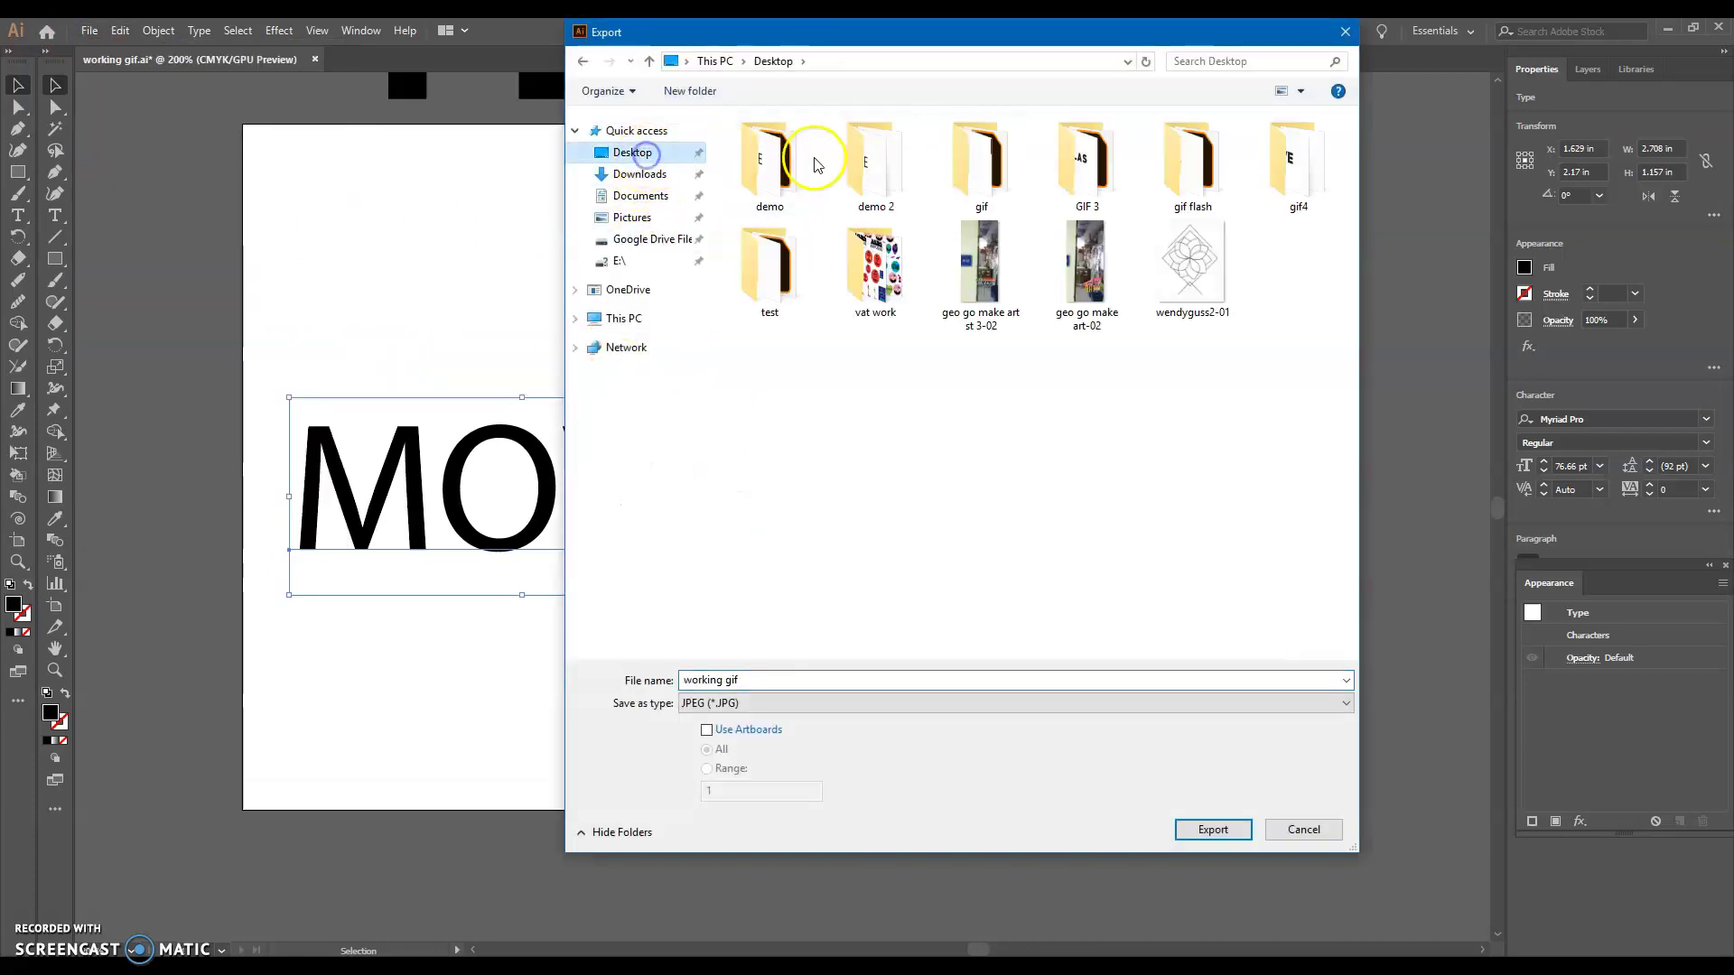
pyautogui.doubleClick(872, 158)
pyautogui.click(718, 681)
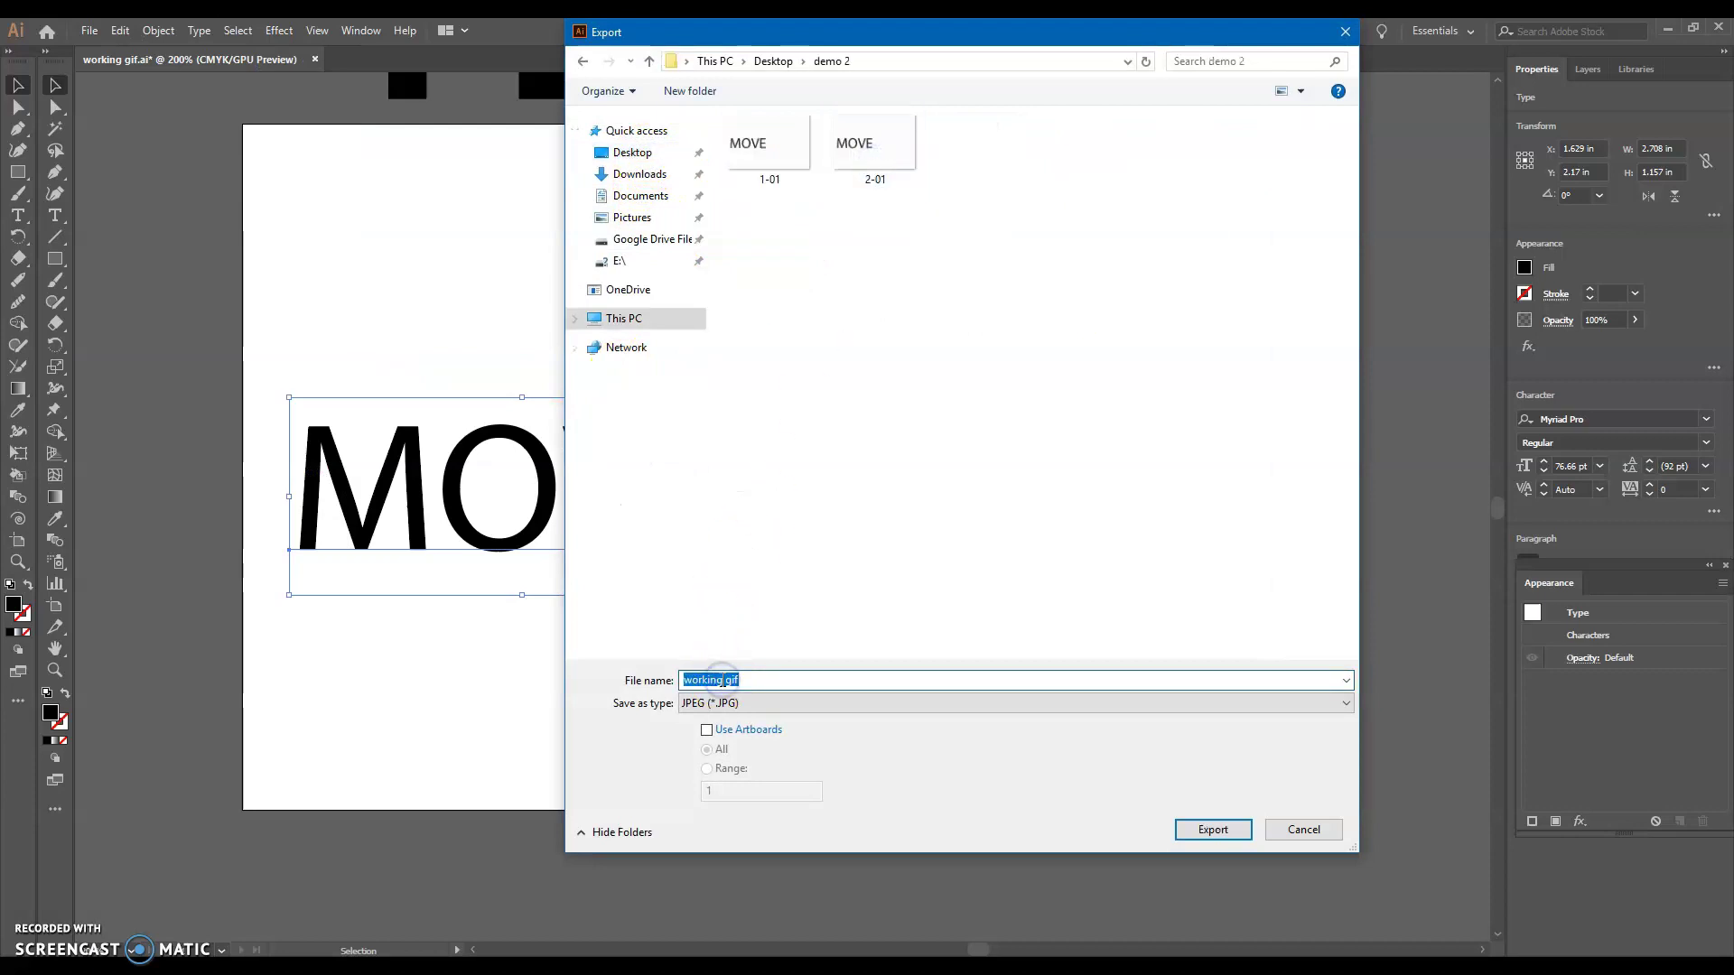
pyautogui.click(707, 729)
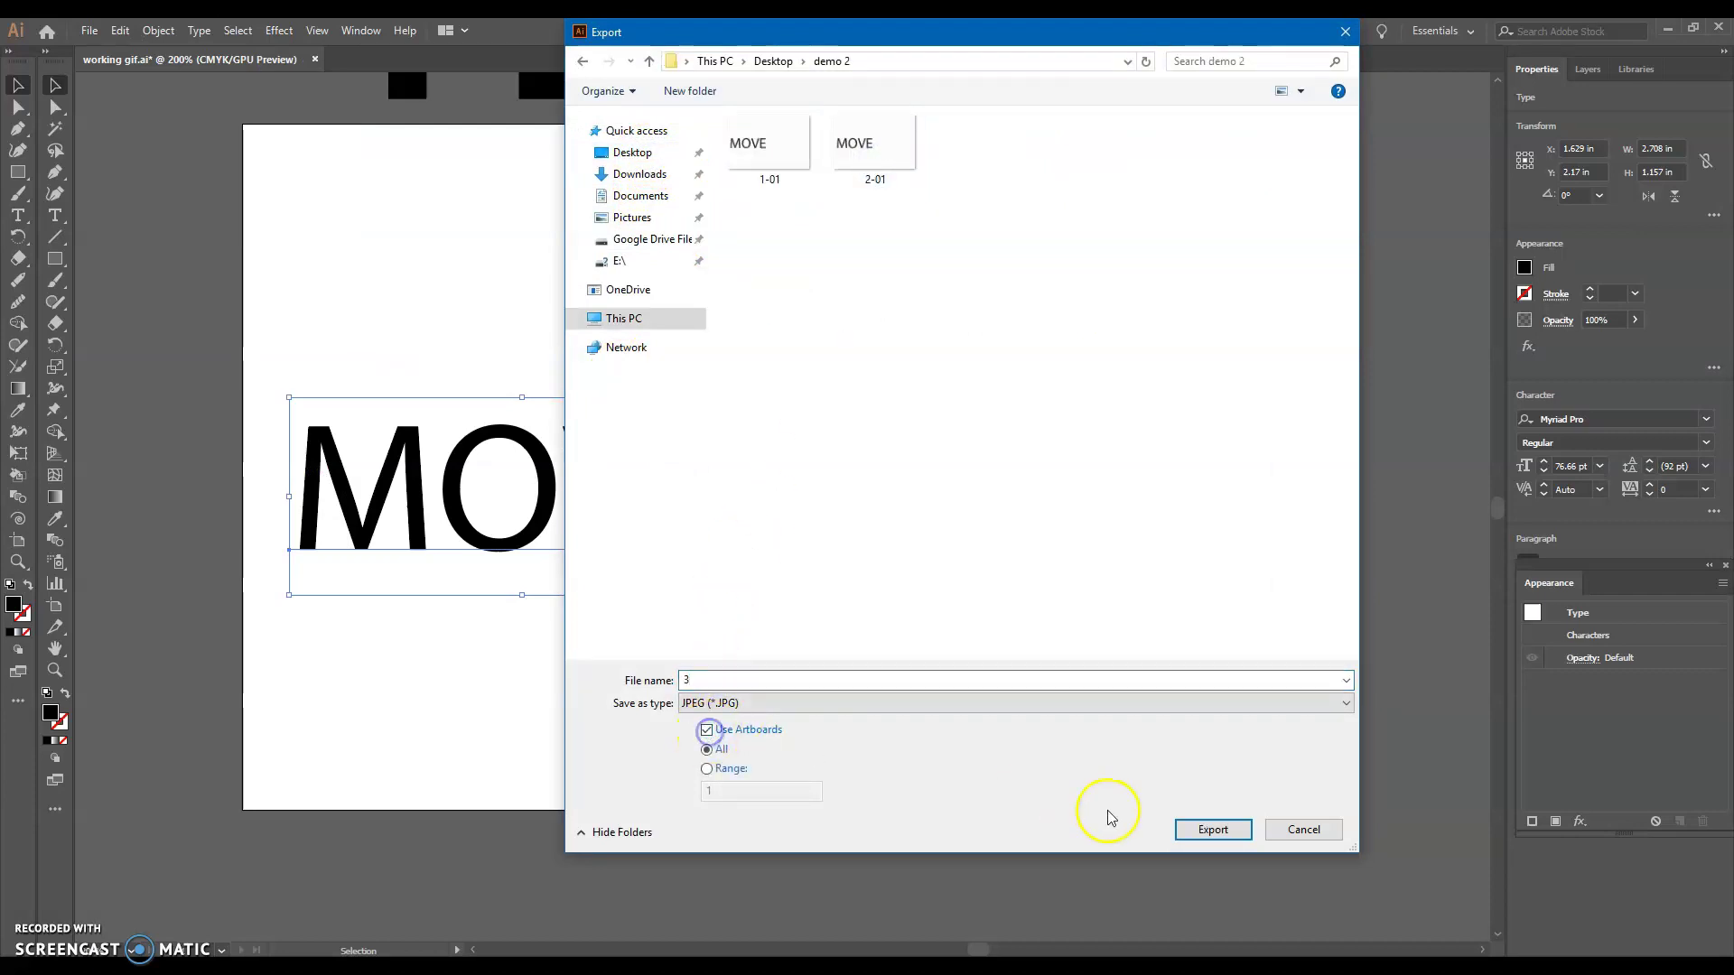
pyautogui.click(1213, 829)
# Step: Confirm the JPEG options for frame 3 and nudge the MOVE text right again
pyautogui.click(945, 743)
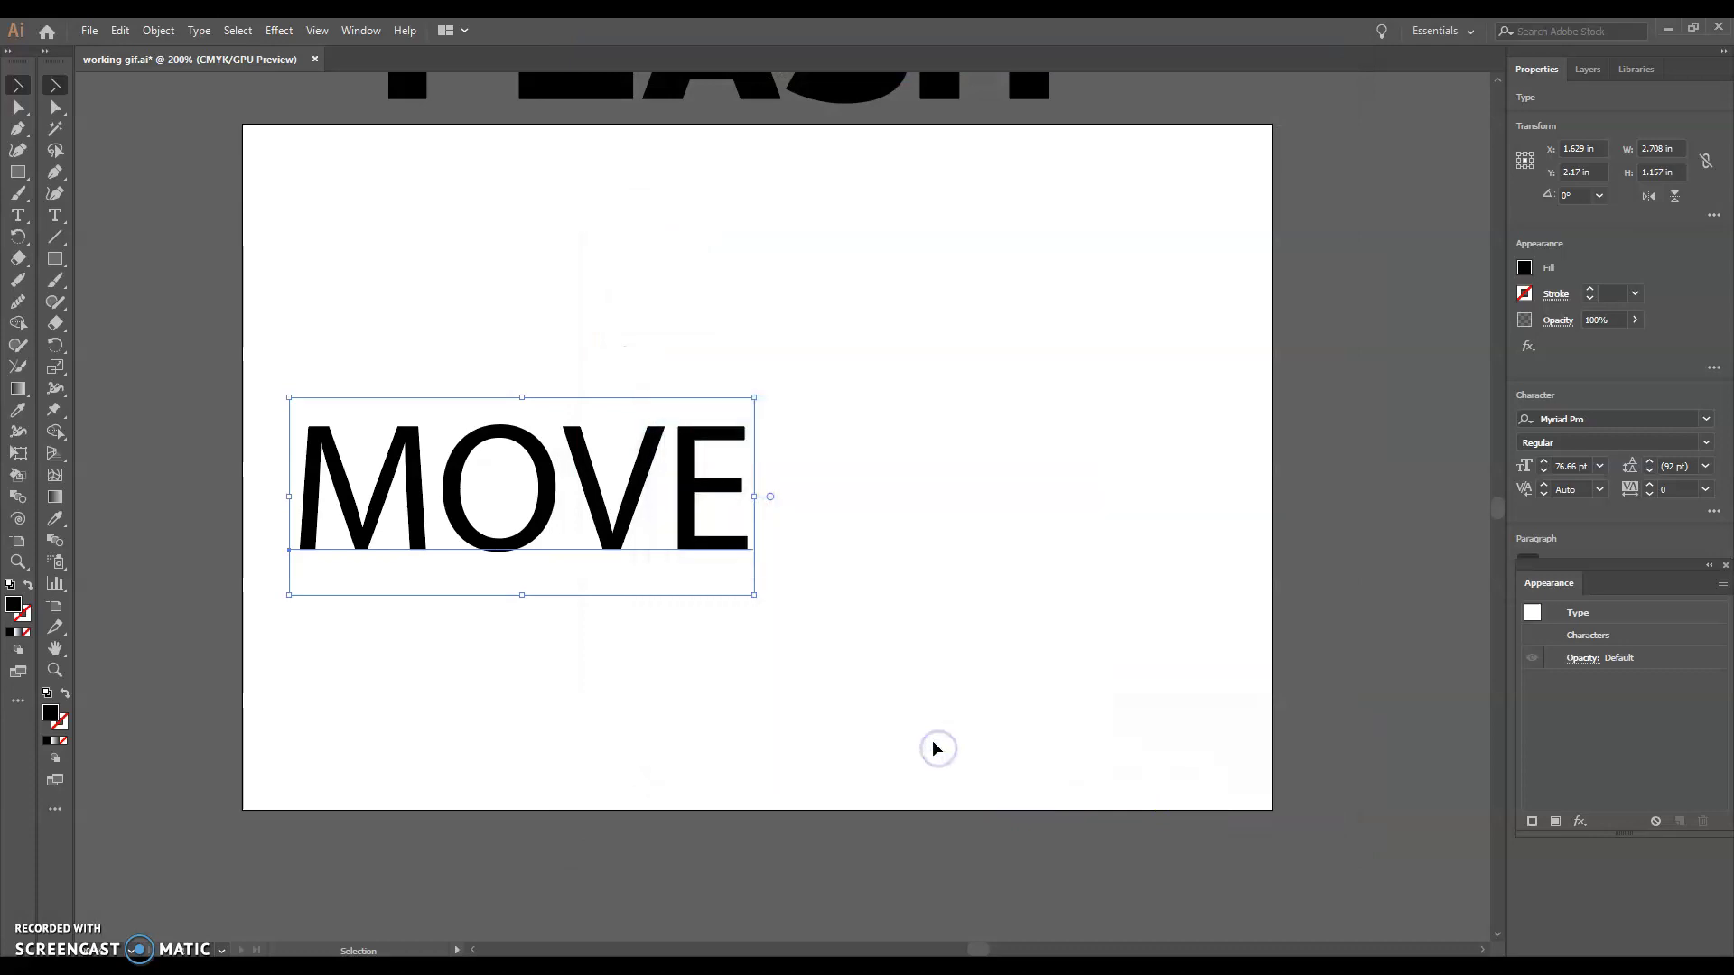
pyautogui.press('Right')
pyautogui.press('Right')
pyautogui.press('Right')
pyautogui.press('Right')
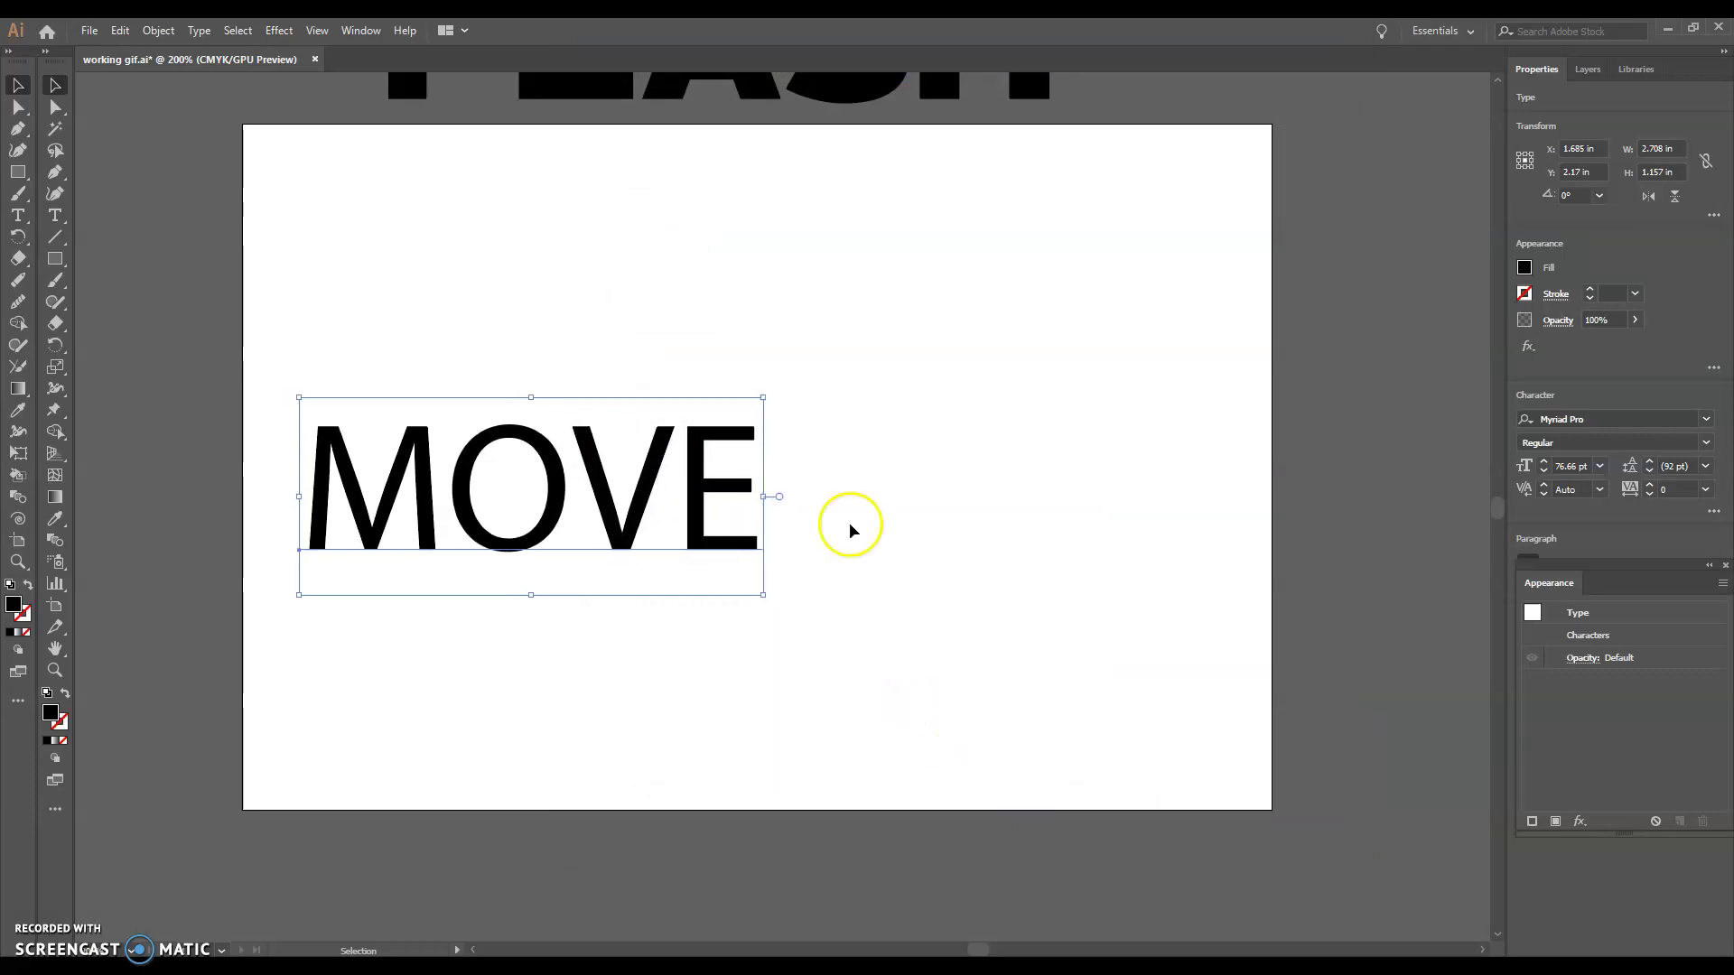
pyautogui.click(91, 31)
pyautogui.moveTo(279, 350)
pyautogui.click(393, 372)
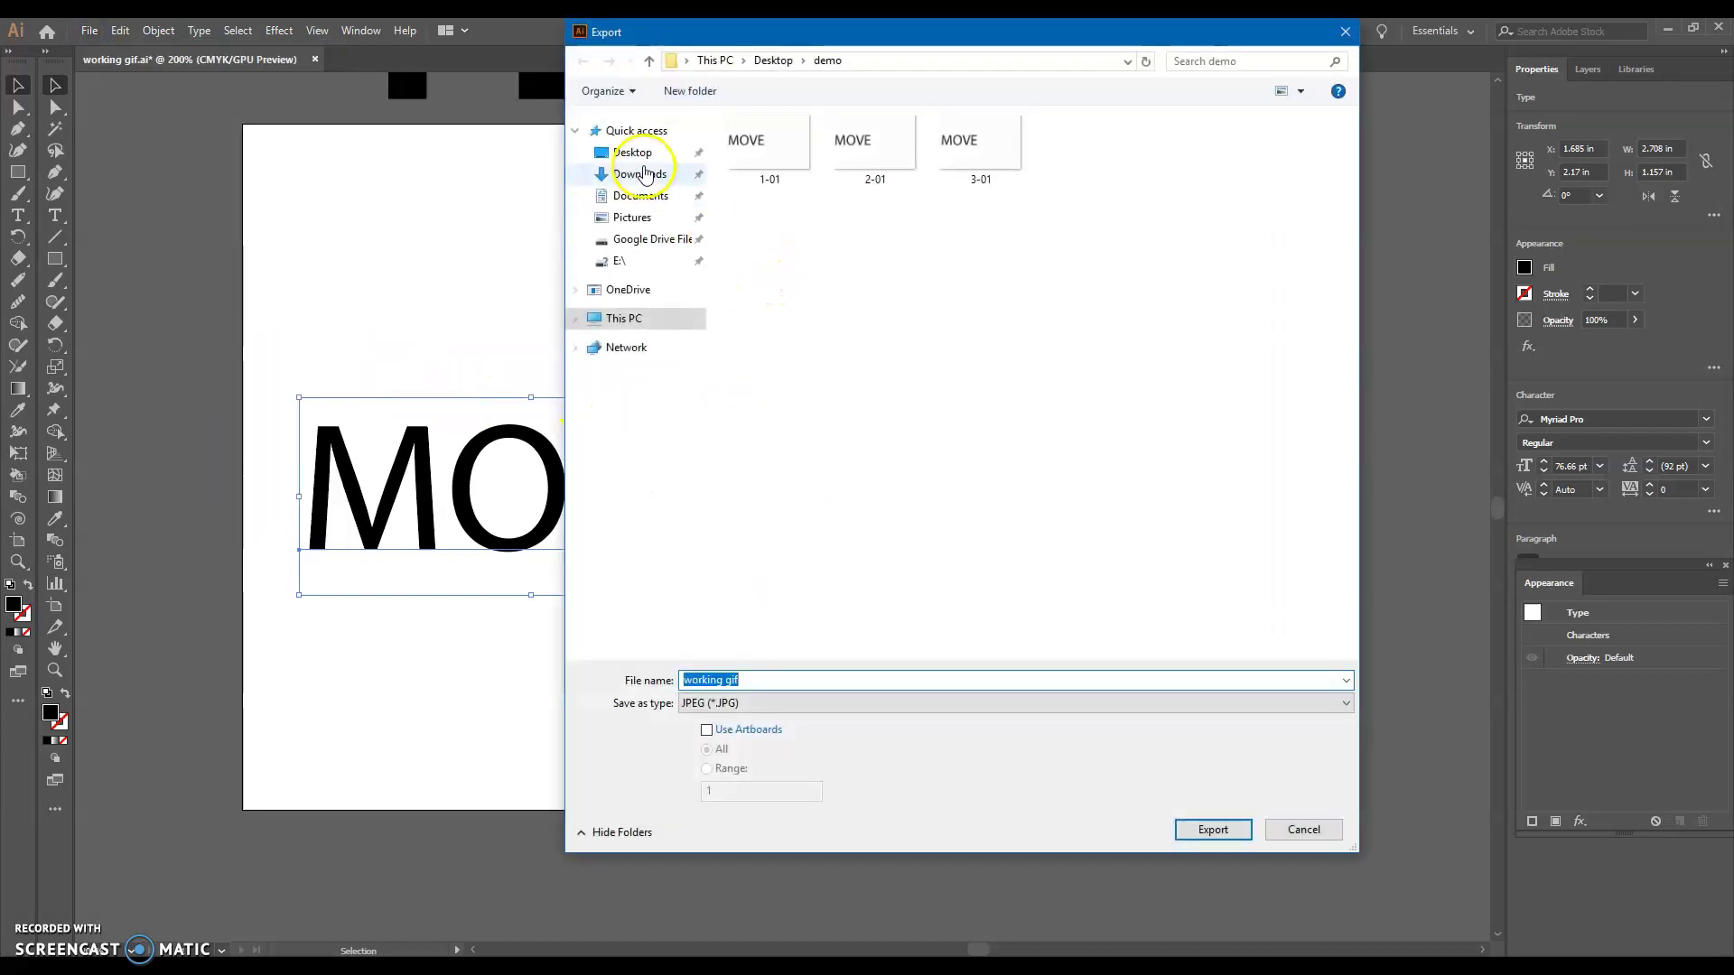
# Step: Export the nudged frame as JPEG '4' into Desktop > demo 2
pyautogui.click(638, 174)
pyautogui.click(639, 155)
pyautogui.doubleClick(878, 156)
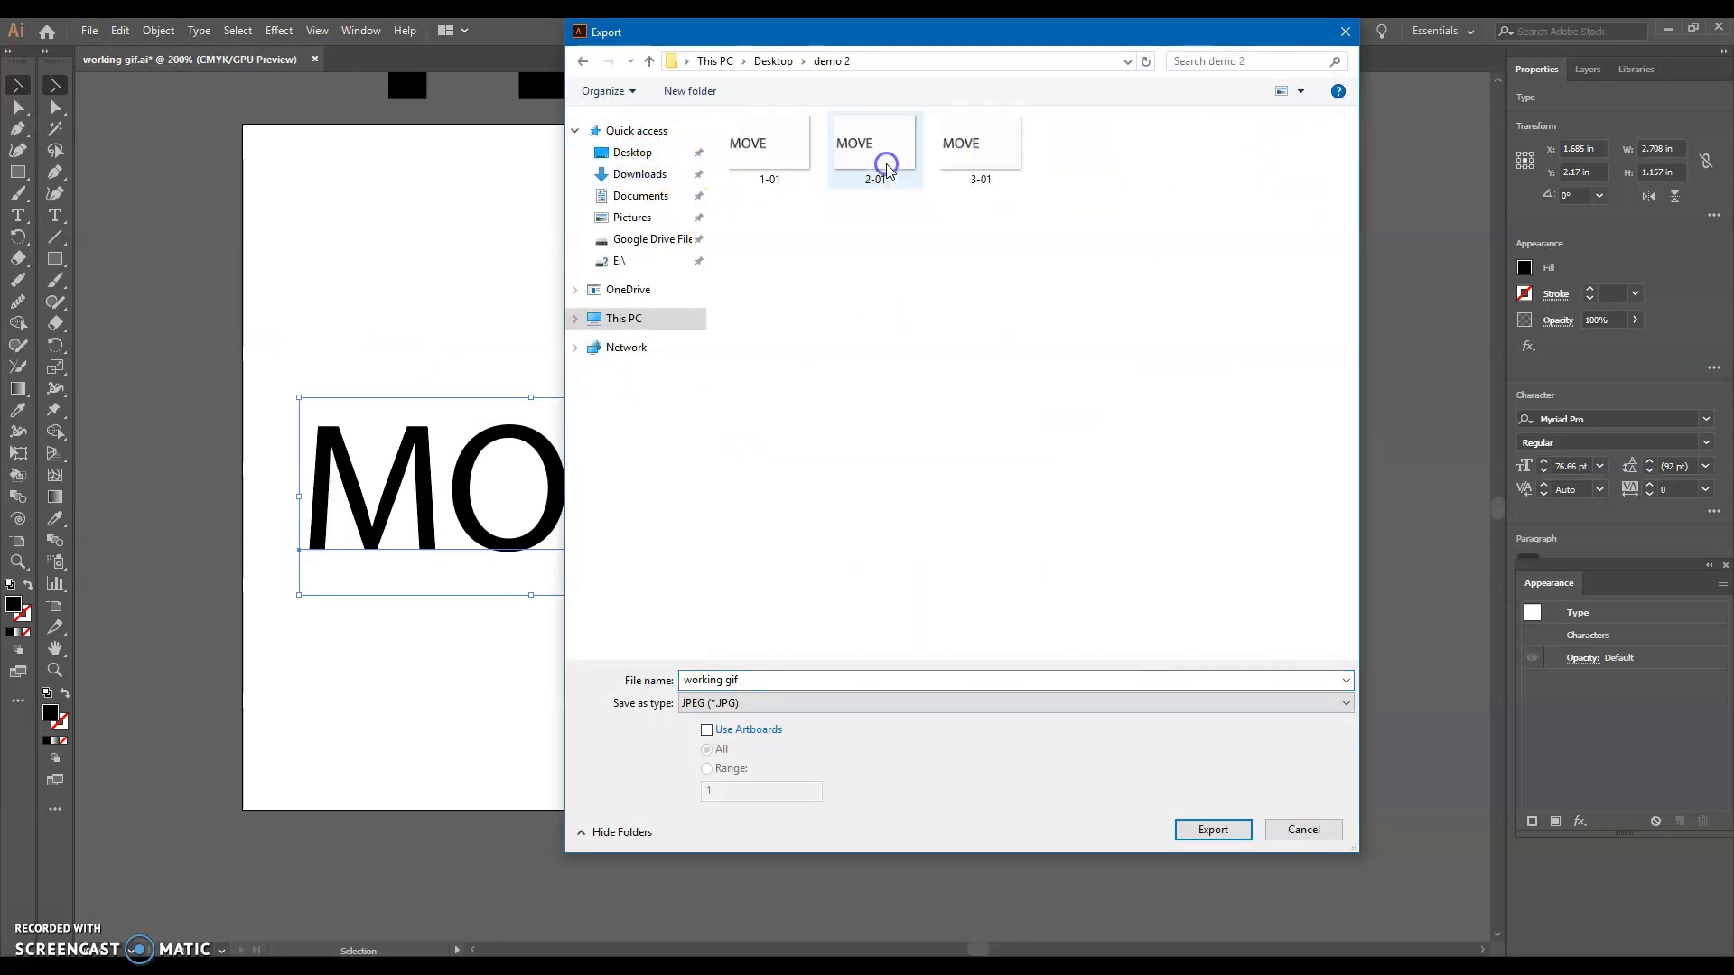
pyautogui.click(730, 679)
pyautogui.write('4')
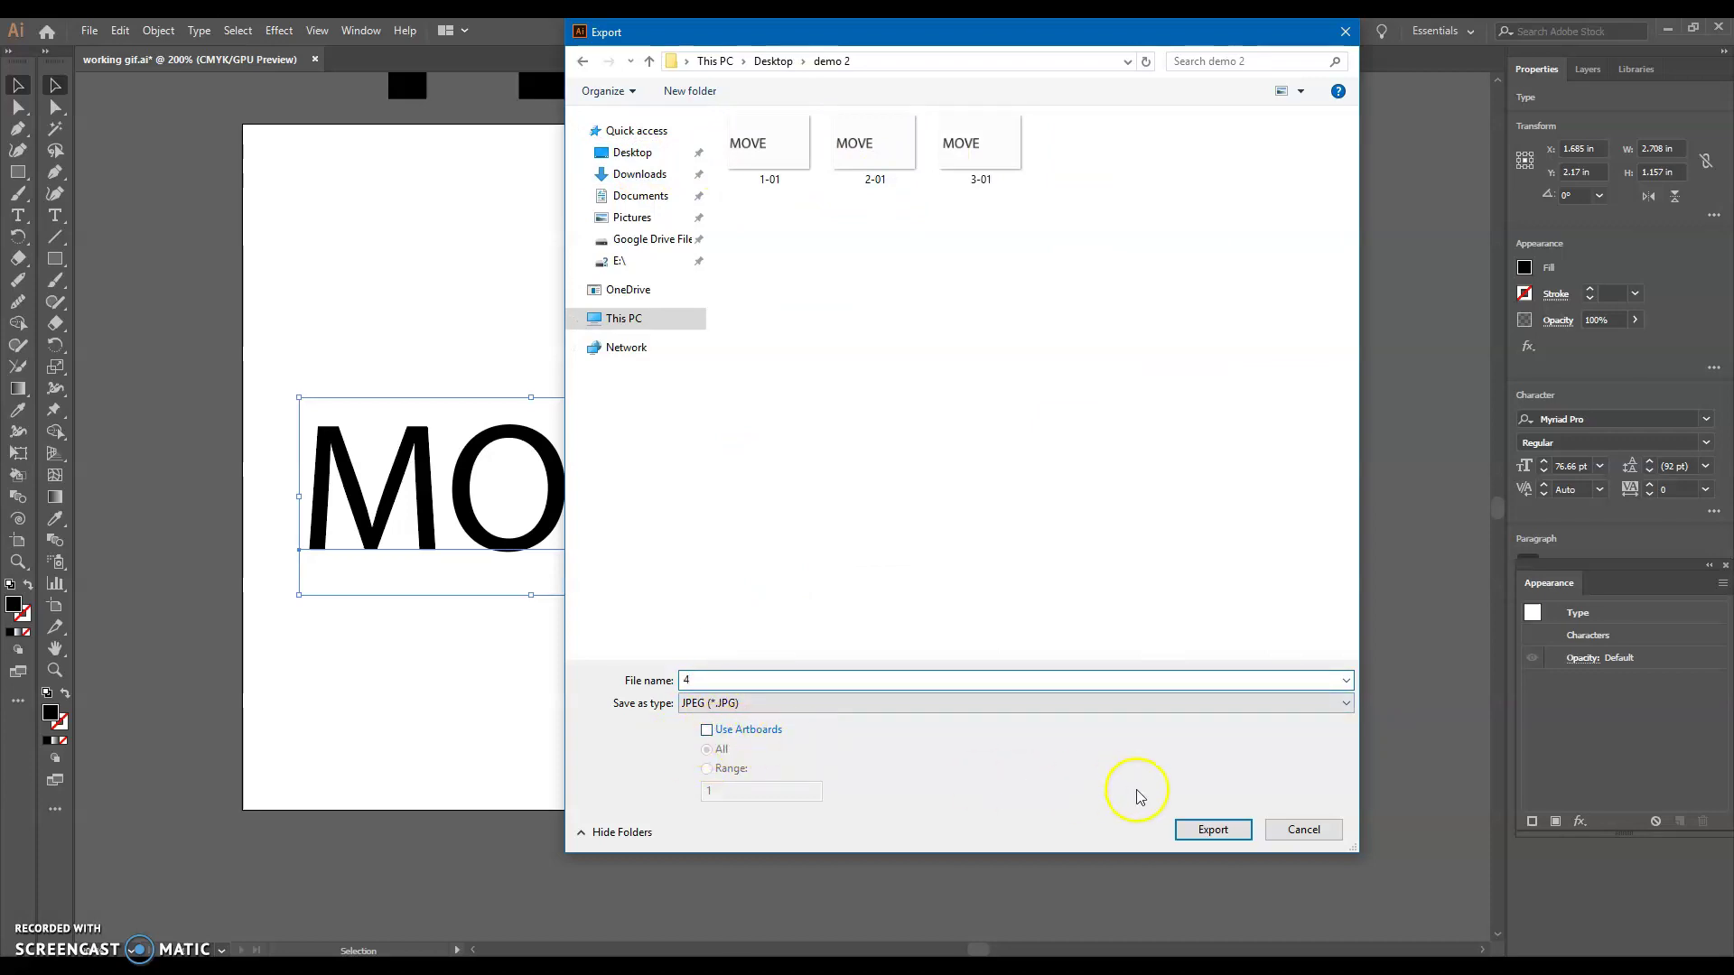
pyautogui.click(1212, 829)
pyautogui.click(928, 737)
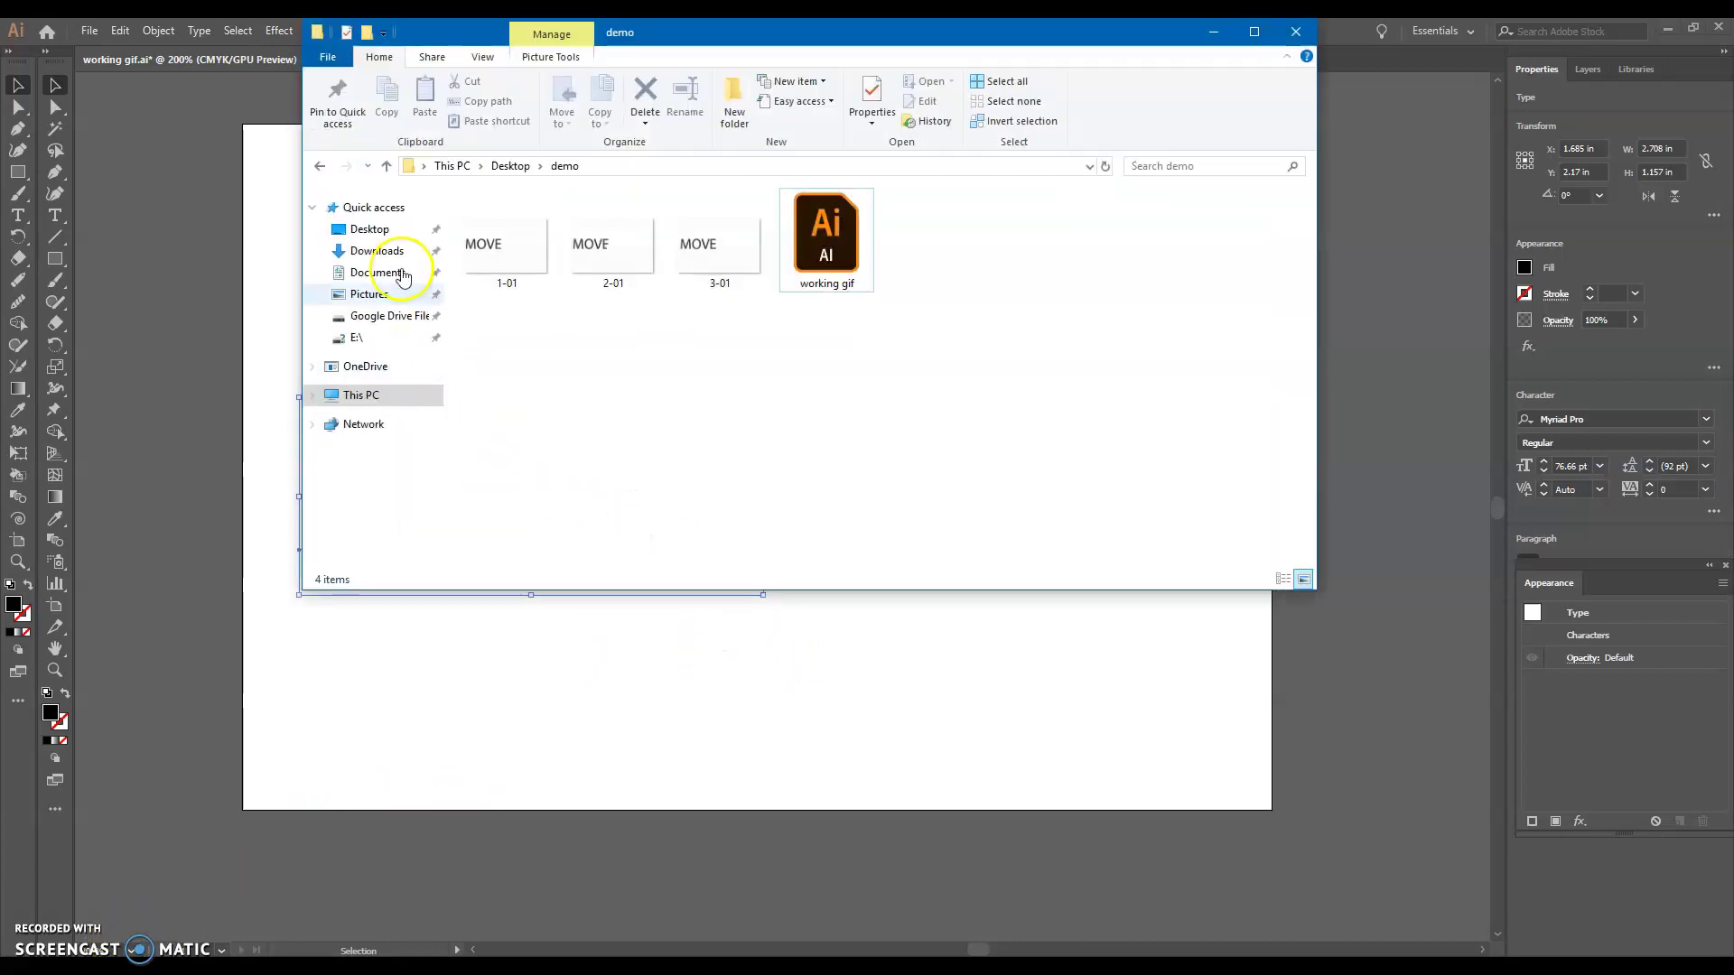
# Step: Delete the stray file 4 from Desktop > demo 2 in File Explorer
pyautogui.click(383, 232)
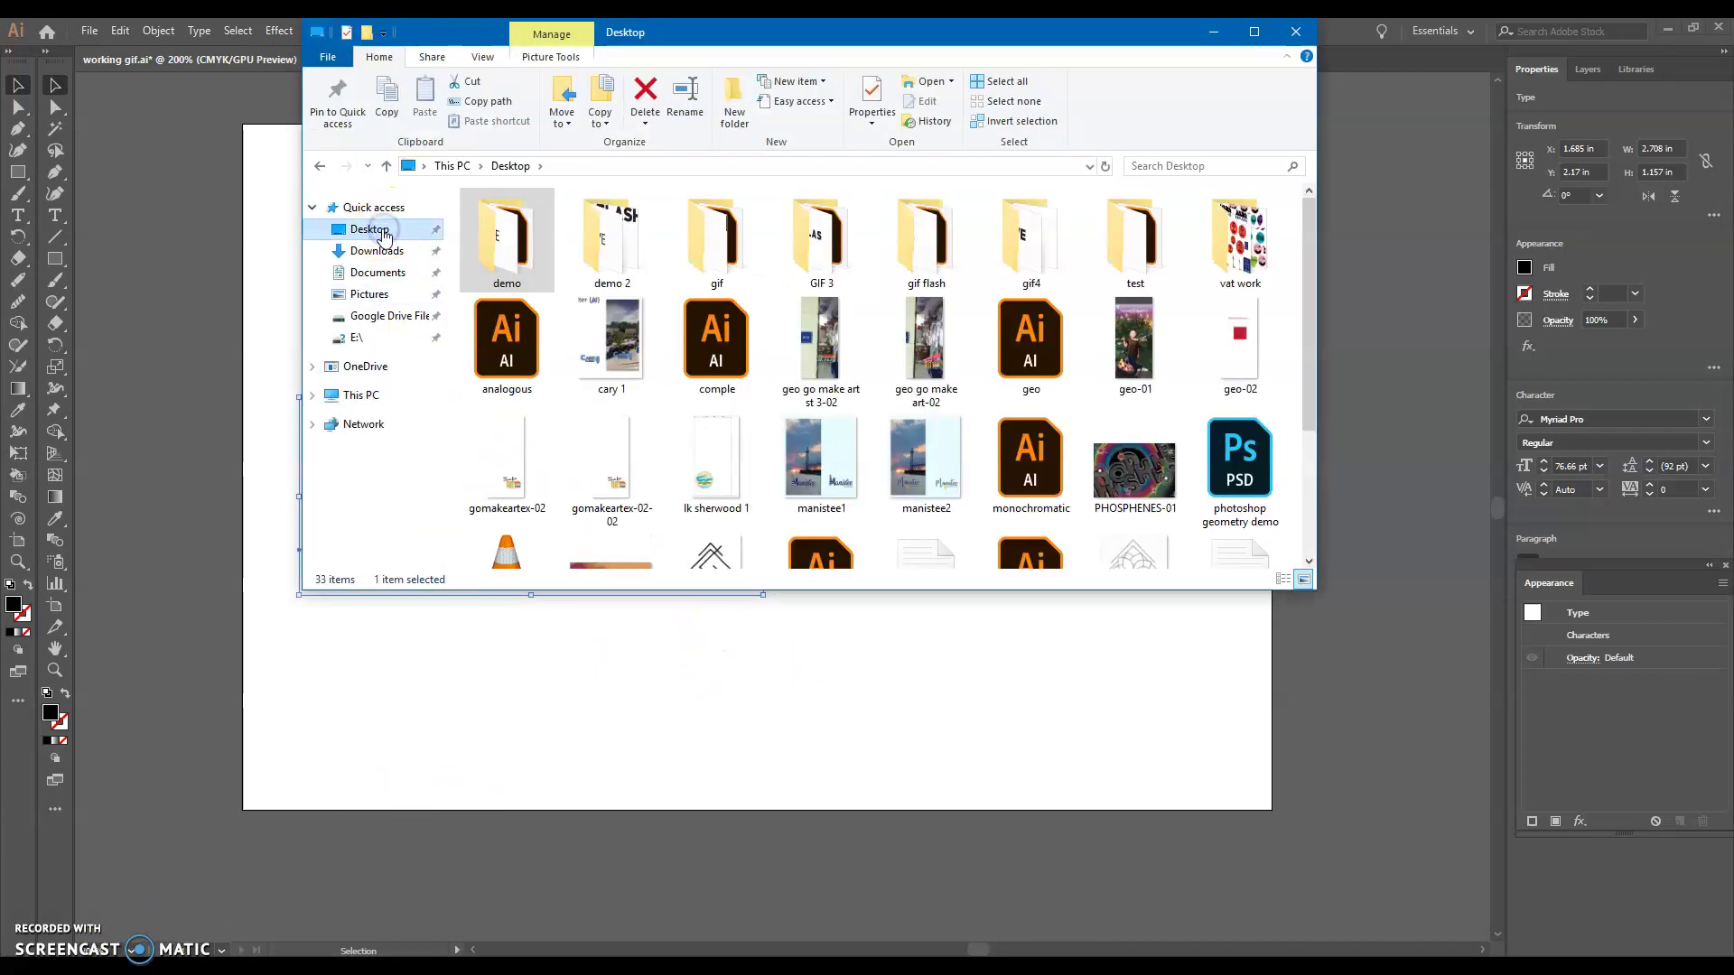
pyautogui.doubleClick(607, 236)
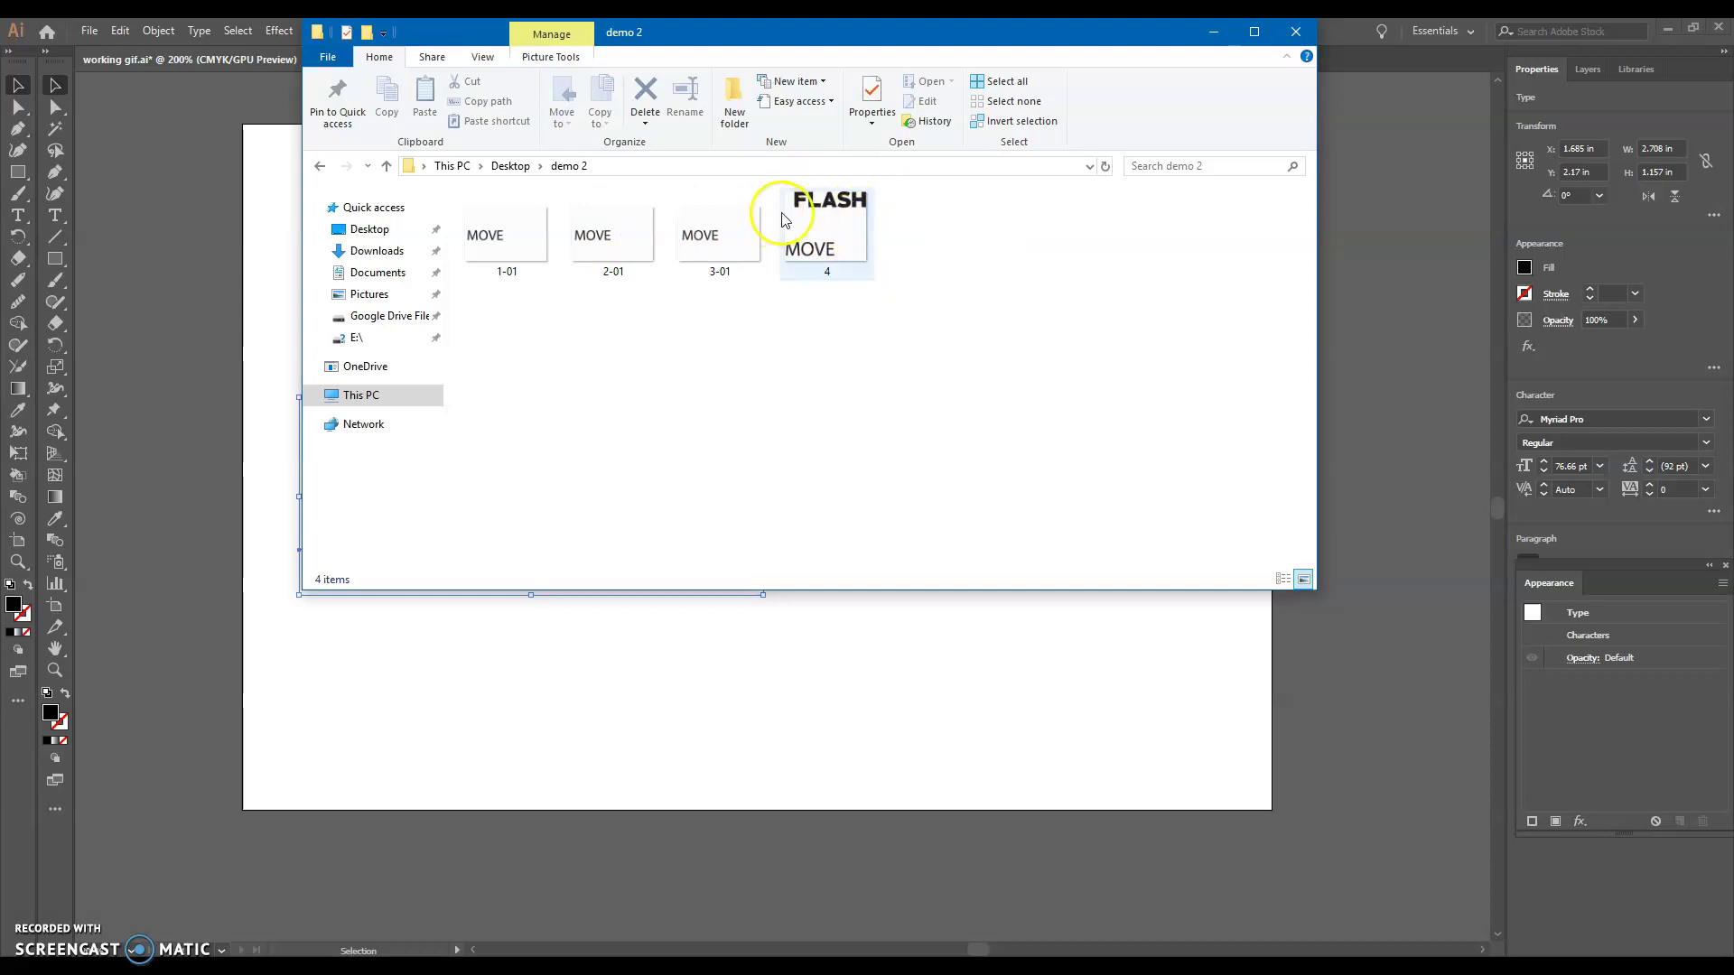
pyautogui.rightClick(837, 233)
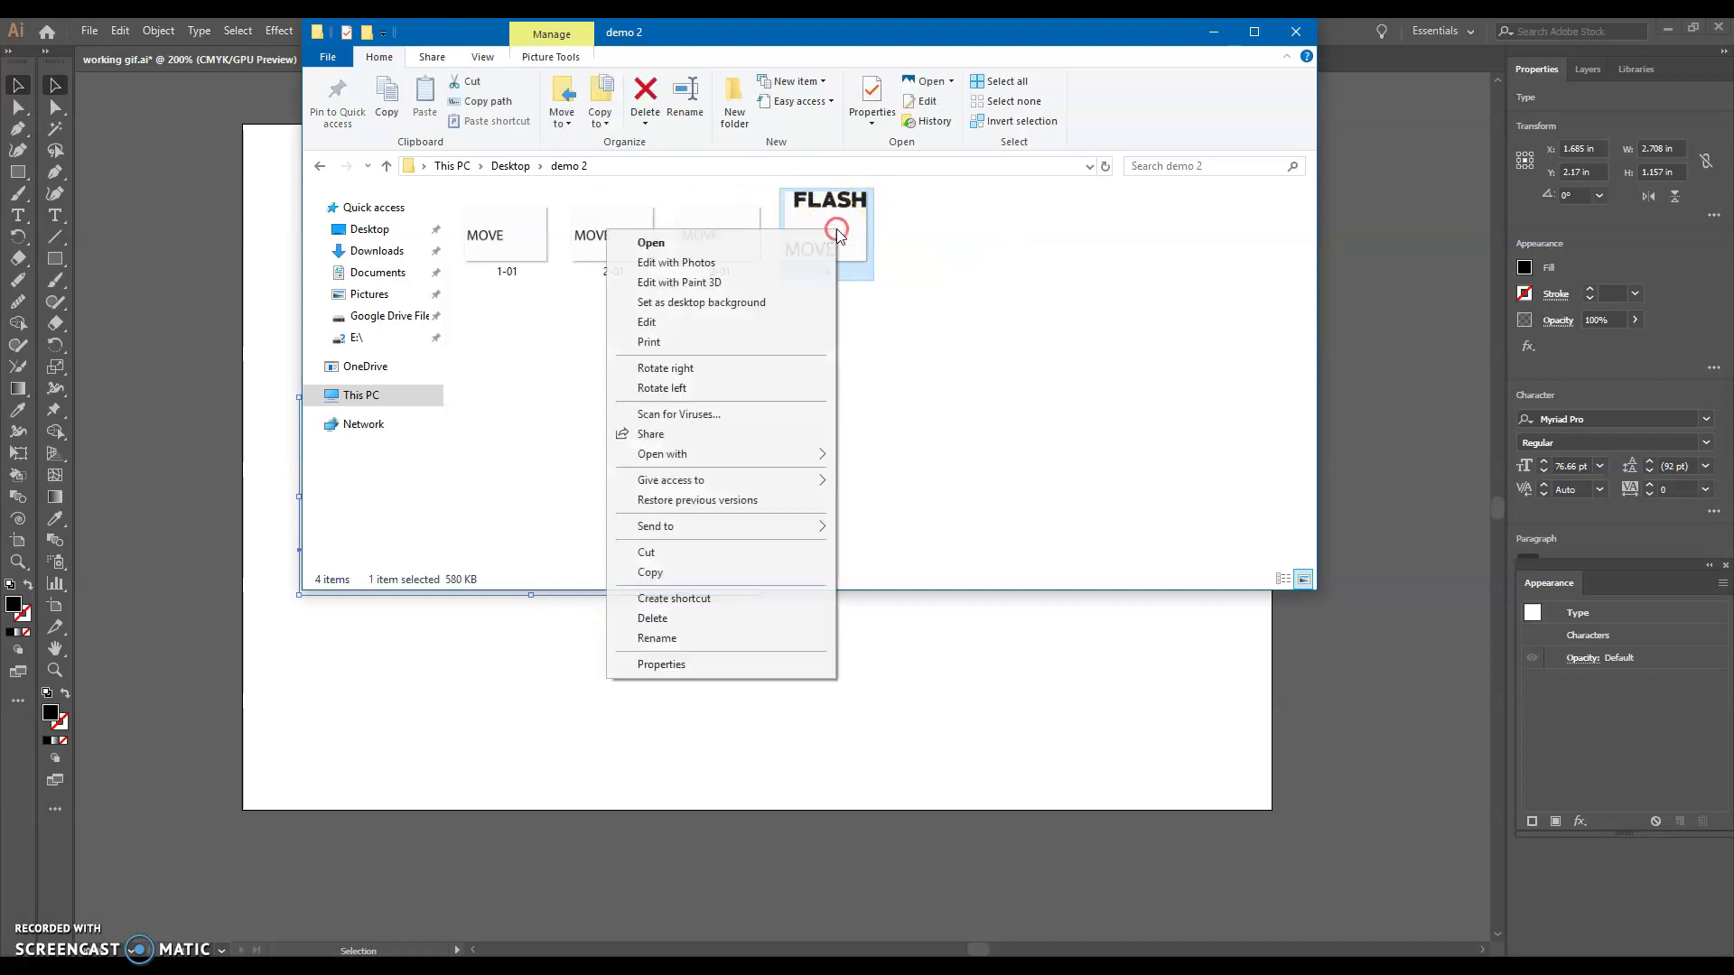
pyautogui.click(773, 619)
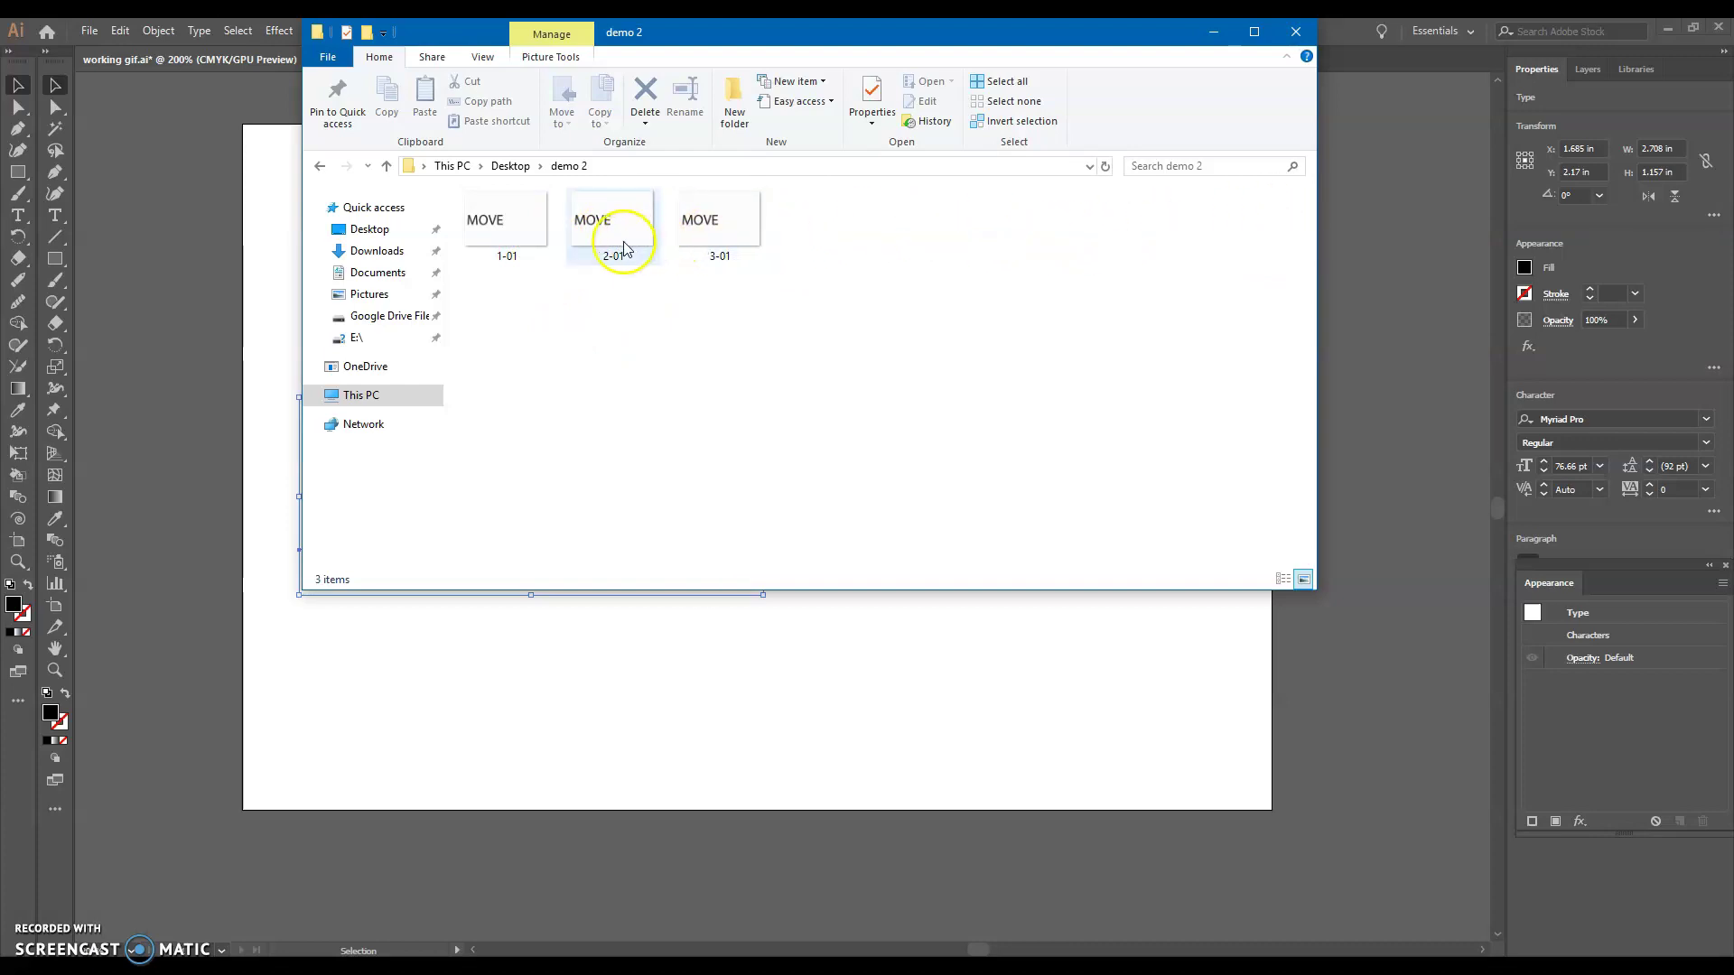
pyautogui.moveTo(624, 236)
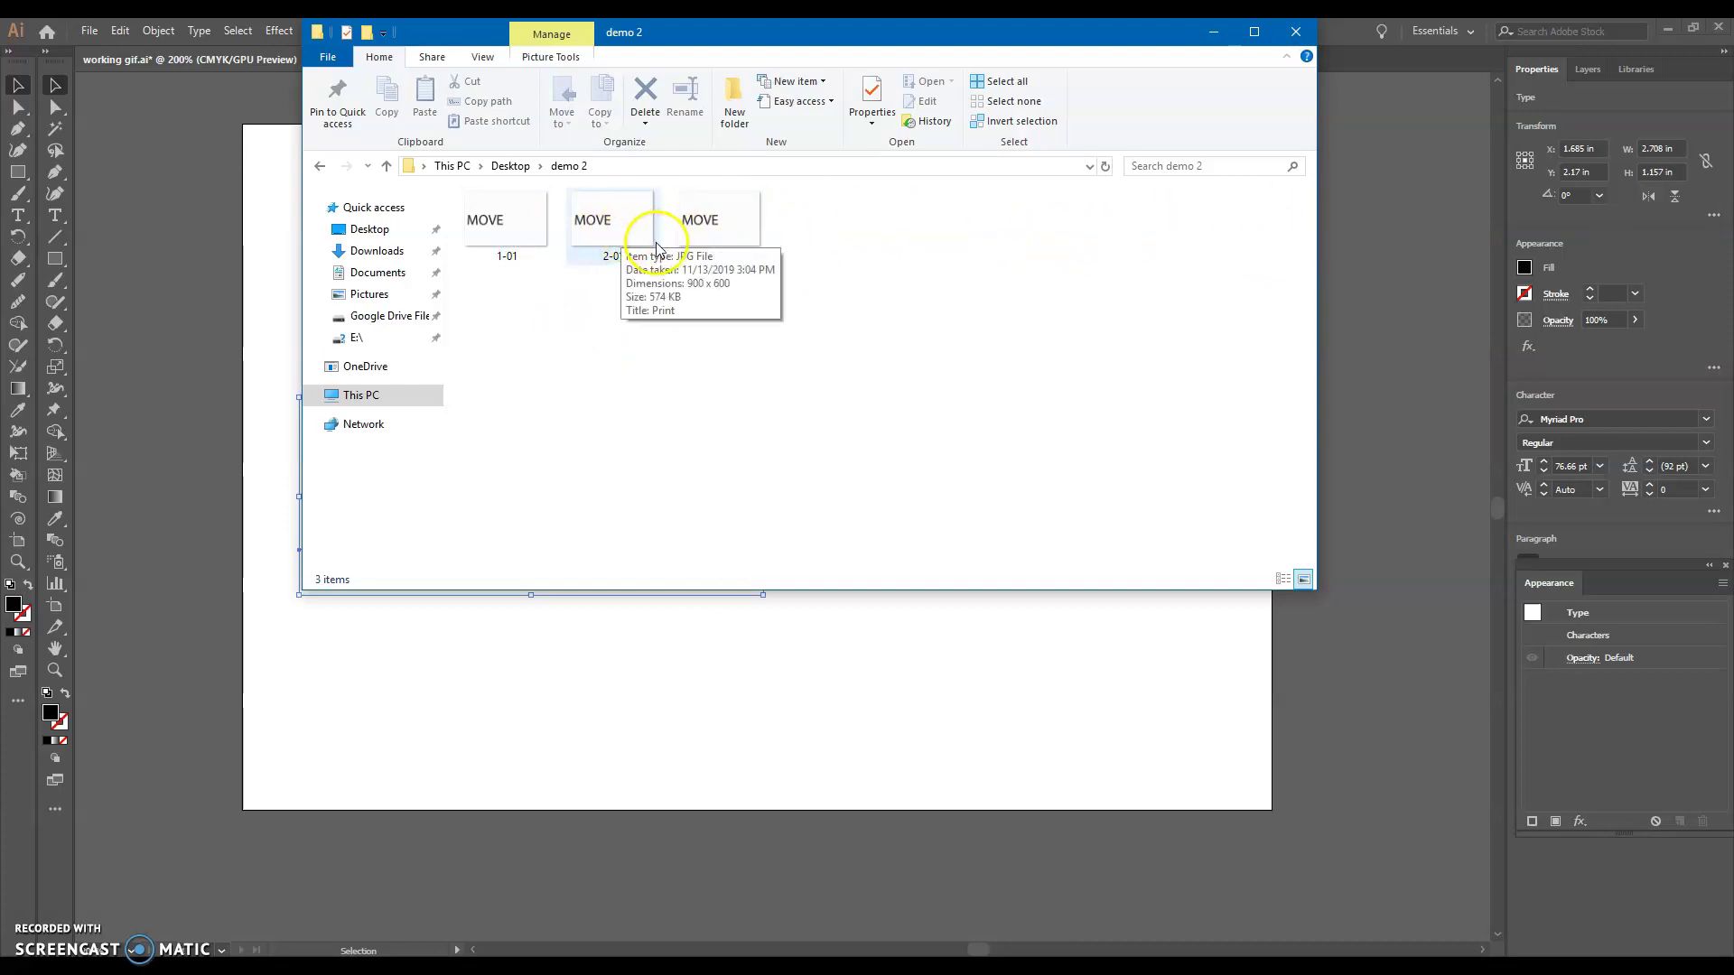
# Step: Open 1-01 in Photos, flip back and forth through the MOVE frames, then close Photos
pyautogui.doubleClick(495, 231)
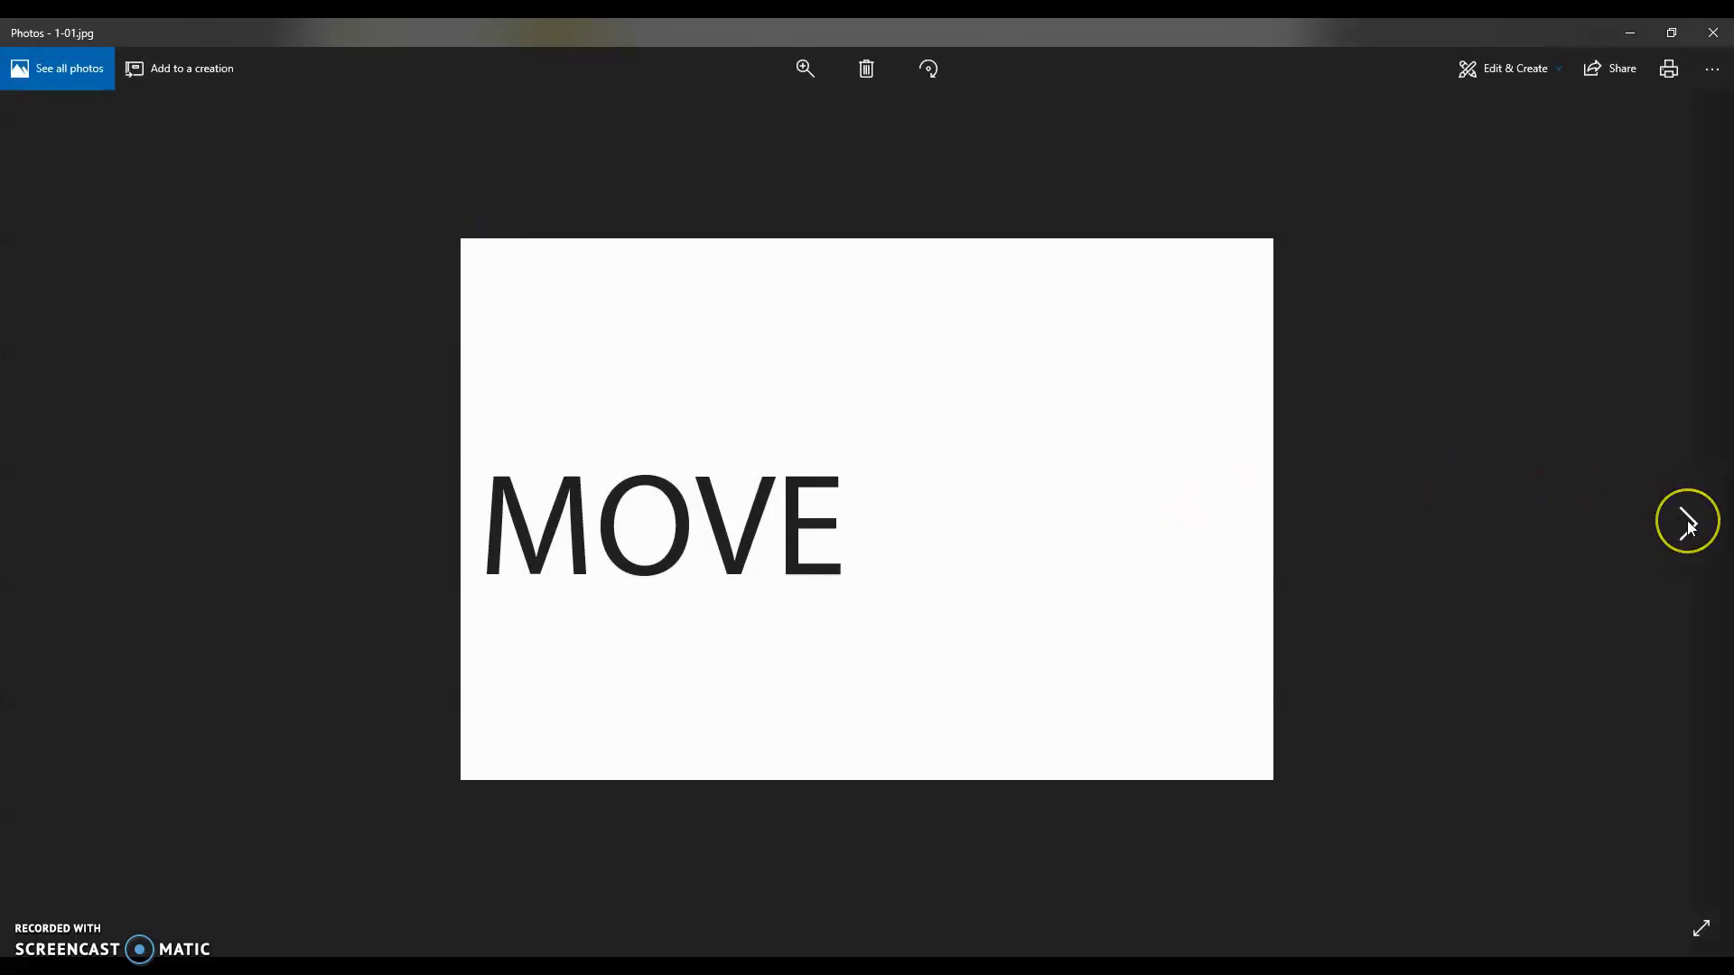
pyautogui.click(1687, 520)
pyautogui.click(1687, 520)
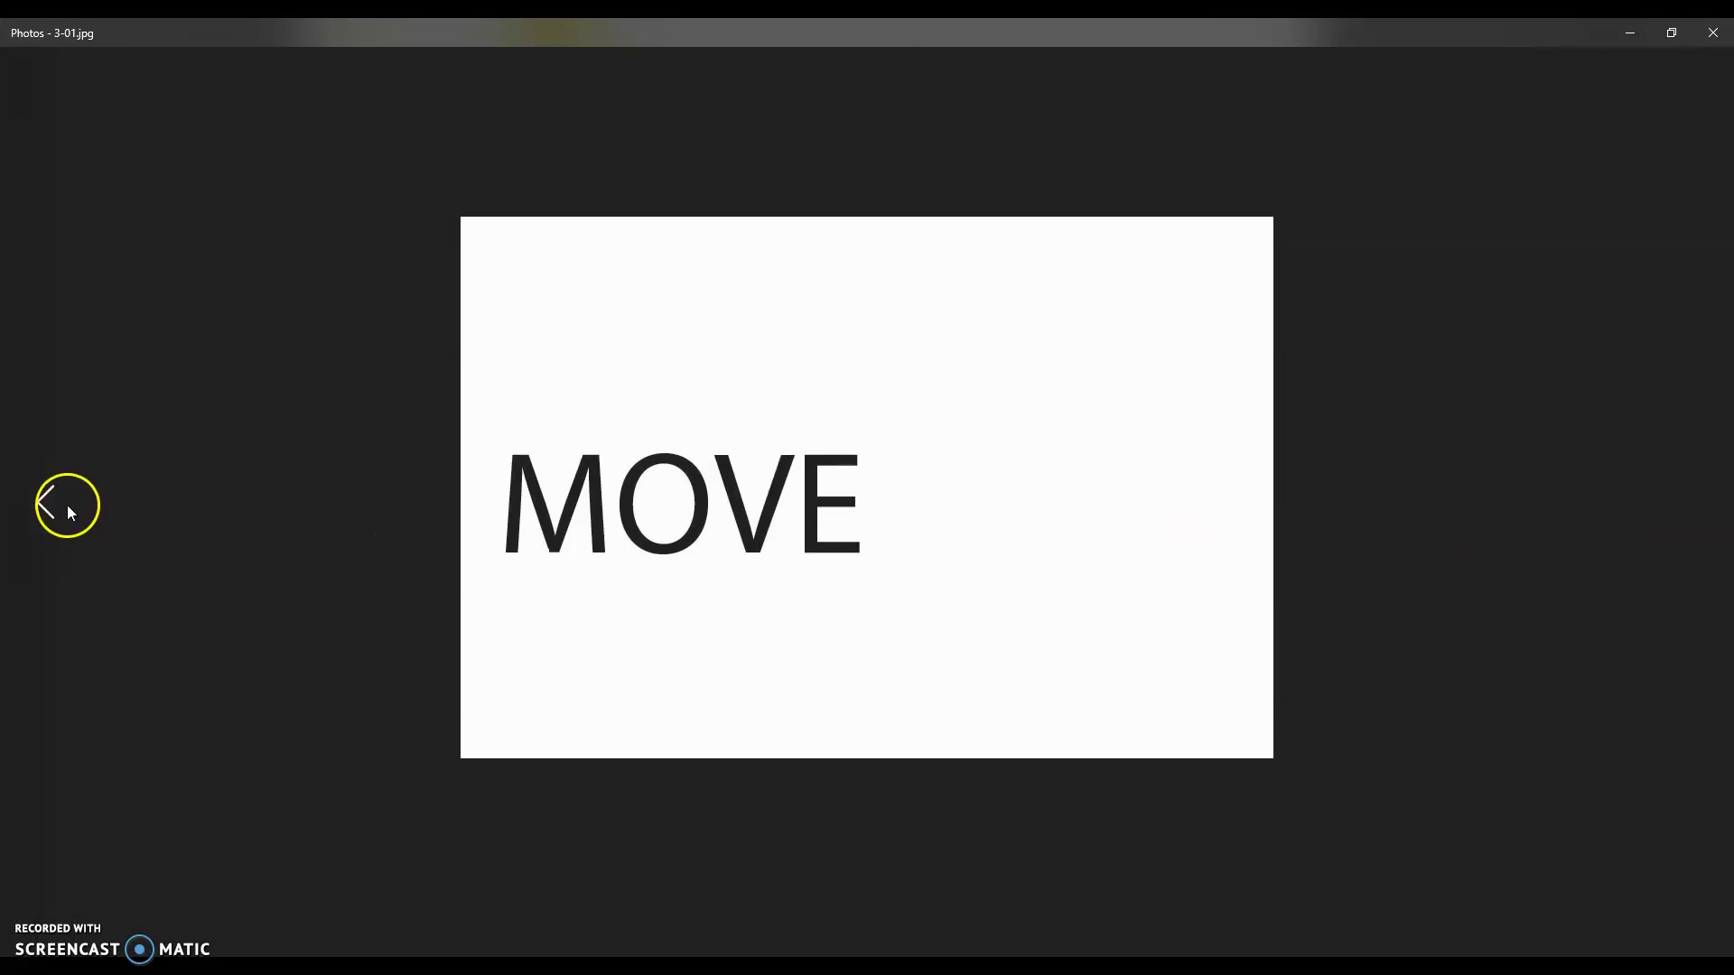
pyautogui.click(61, 505)
pyautogui.click(62, 506)
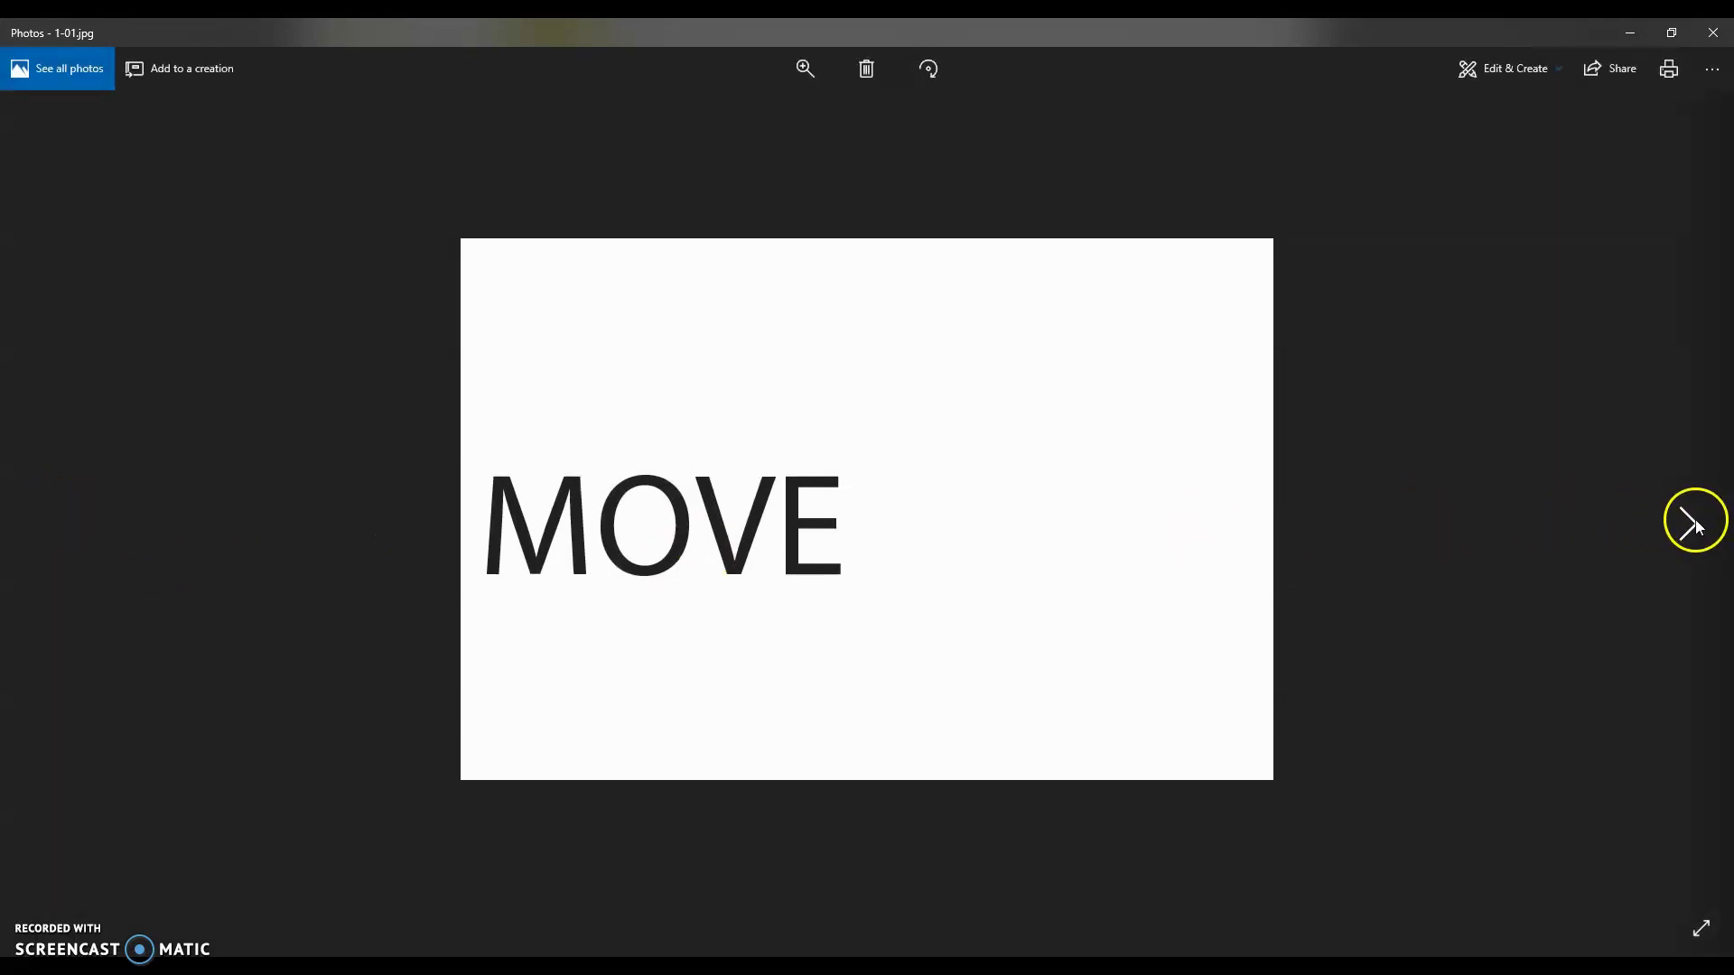
pyautogui.click(1690, 520)
pyautogui.click(1693, 521)
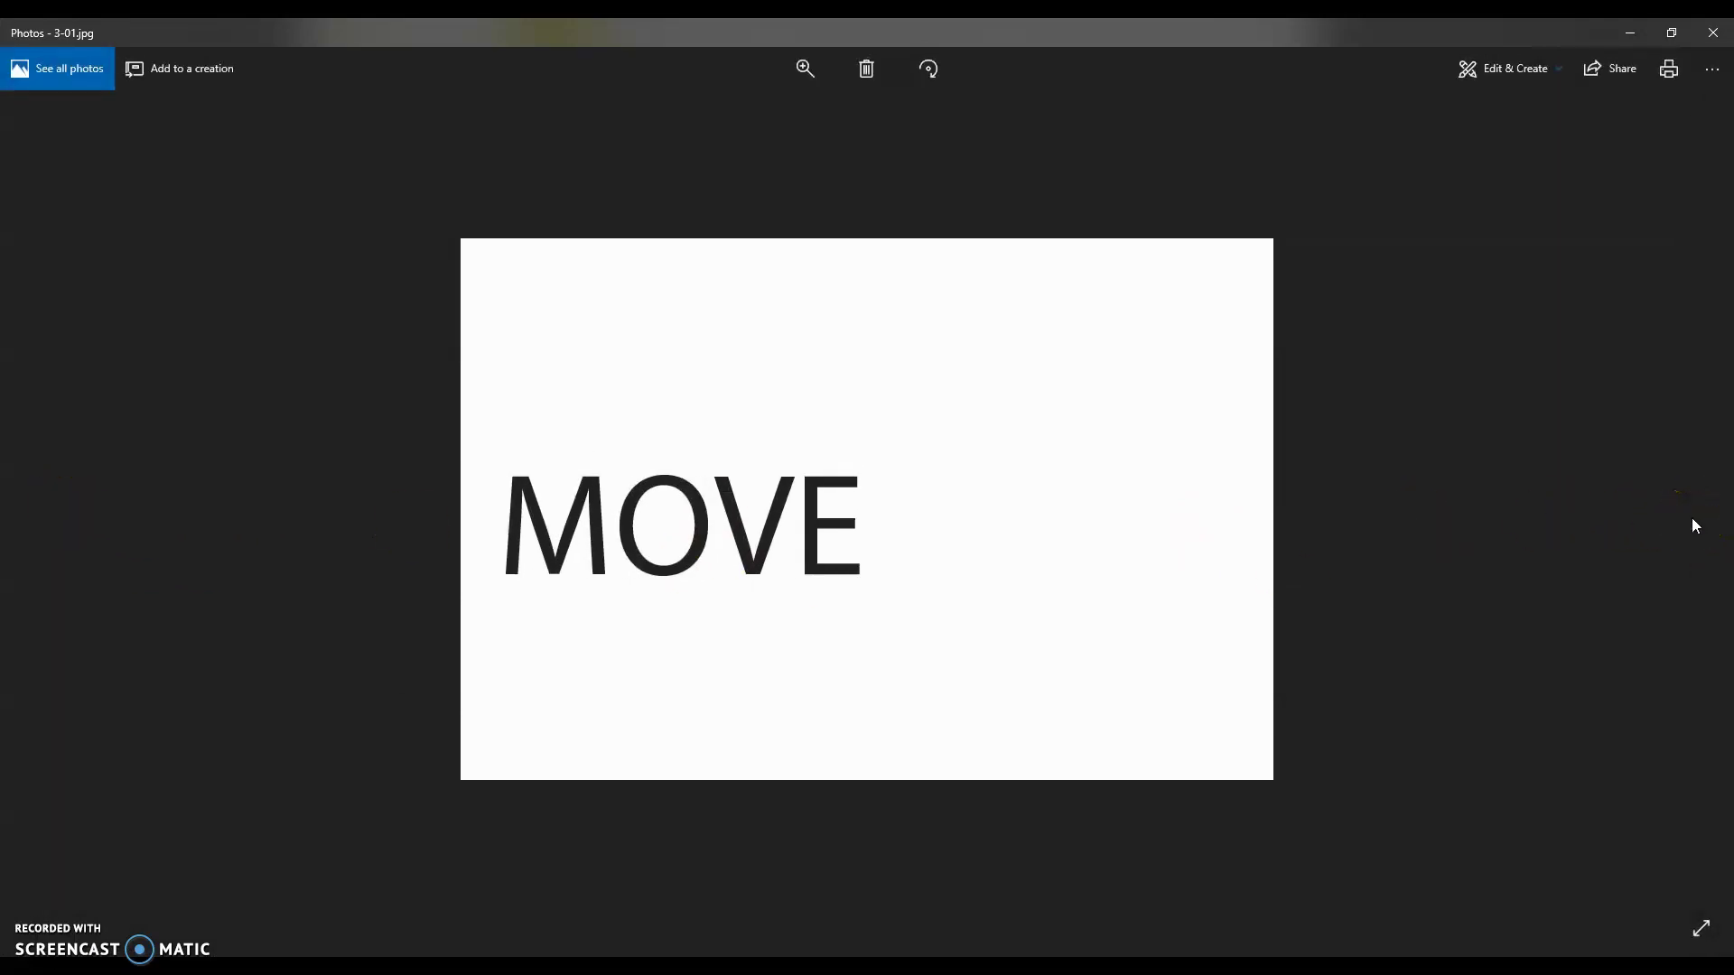
pyautogui.click(1712, 31)
# Step: Close the demo 2 window and move the MOVE text down to the artboard's bottom
pyautogui.click(1295, 32)
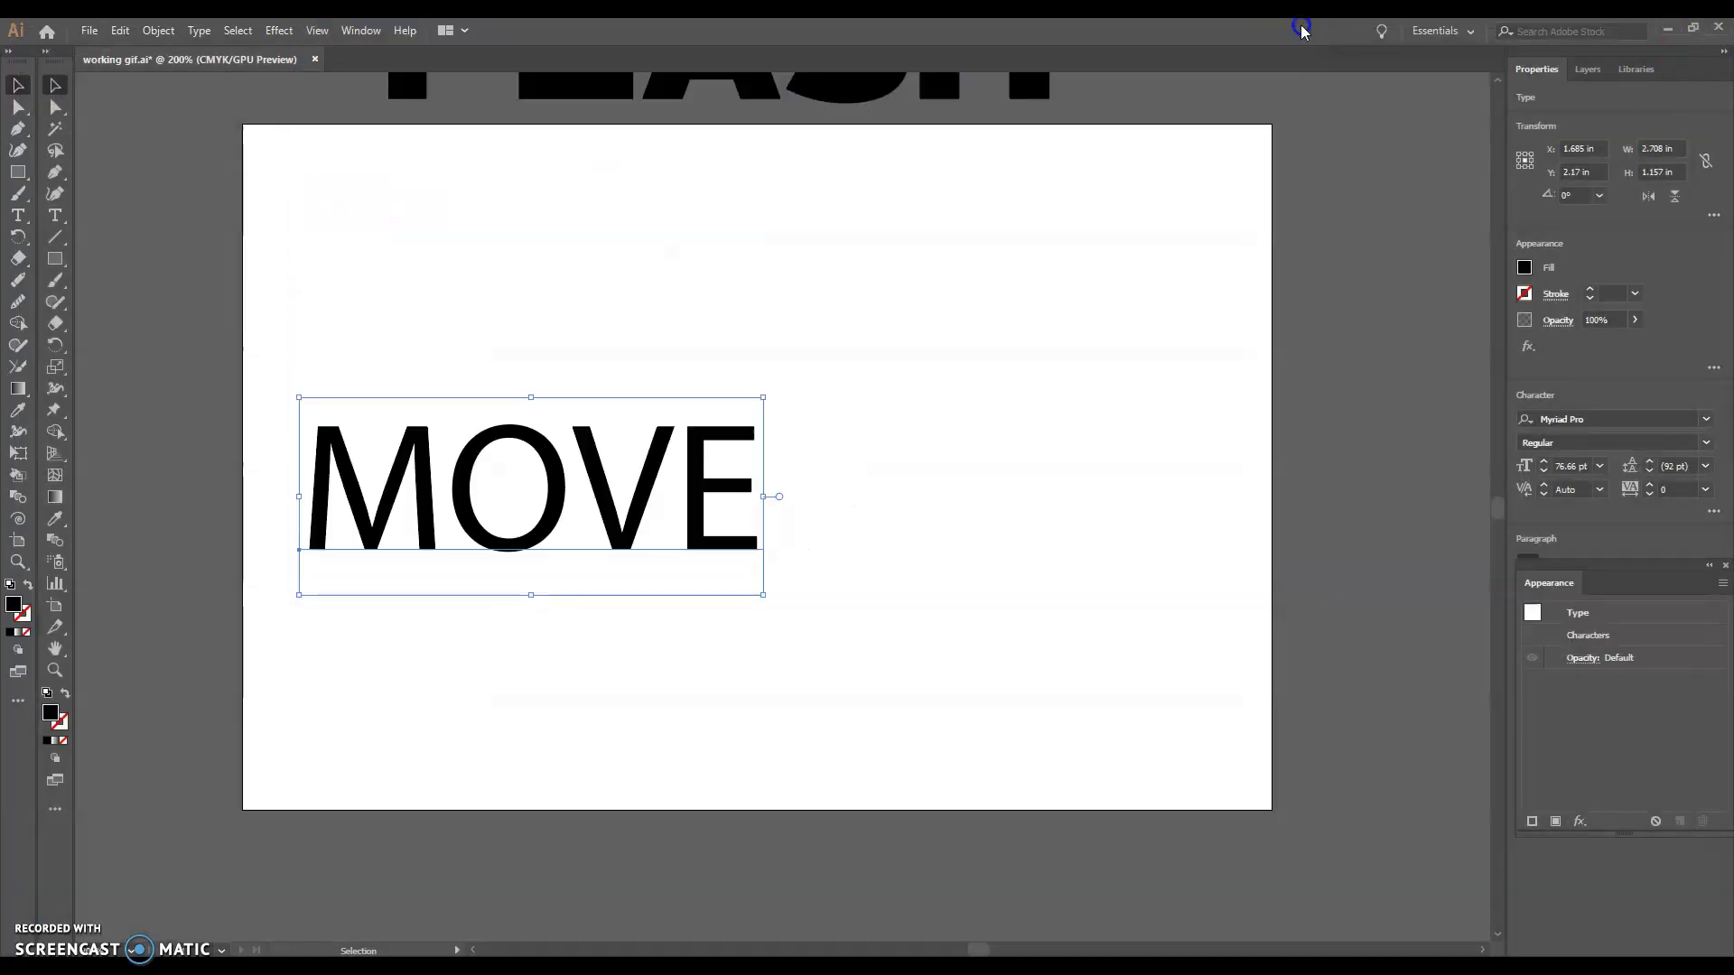
pyautogui.moveTo(705, 522); pyautogui.dragTo(845, 896)
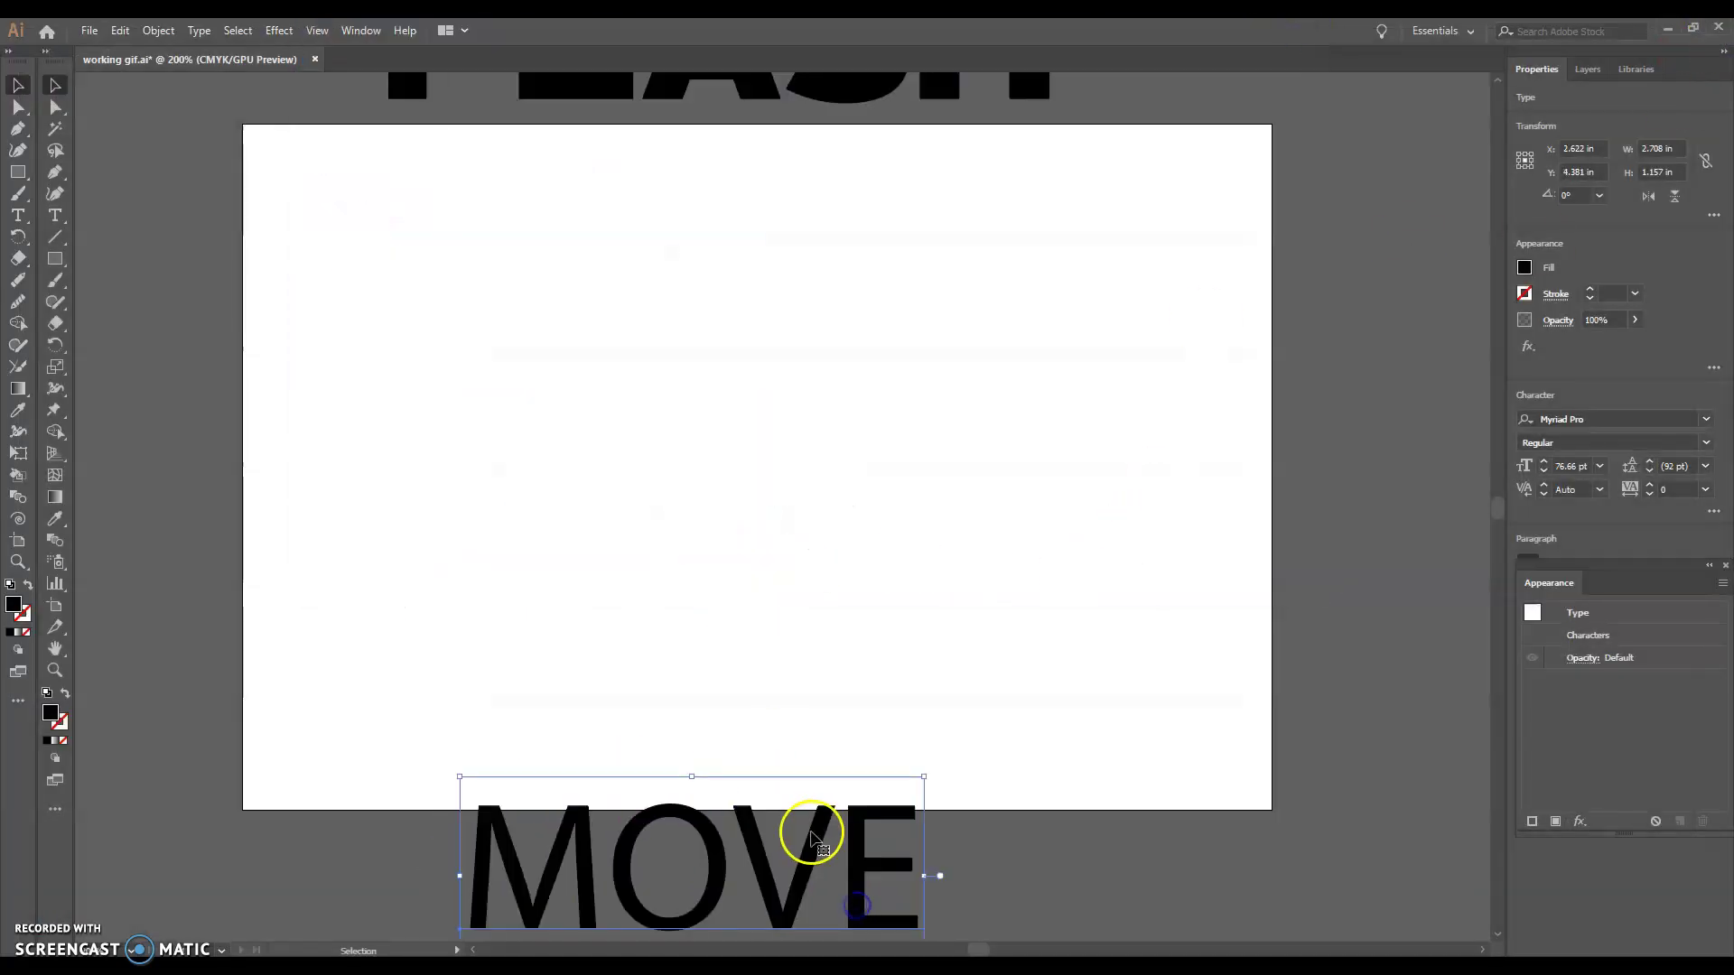
pyautogui.moveTo(805, 825); pyautogui.dragTo(848, 913)
pyautogui.scroll(3, 816, 340)
# Step: Drag the FLASH lettering from above the artboard onto its centre
pyautogui.click(573, 193)
pyautogui.moveTo(573, 194); pyautogui.dragTo(588, 665)
pyautogui.scroll(-1, 591, 637)
pyautogui.scroll(-1, 592, 638)
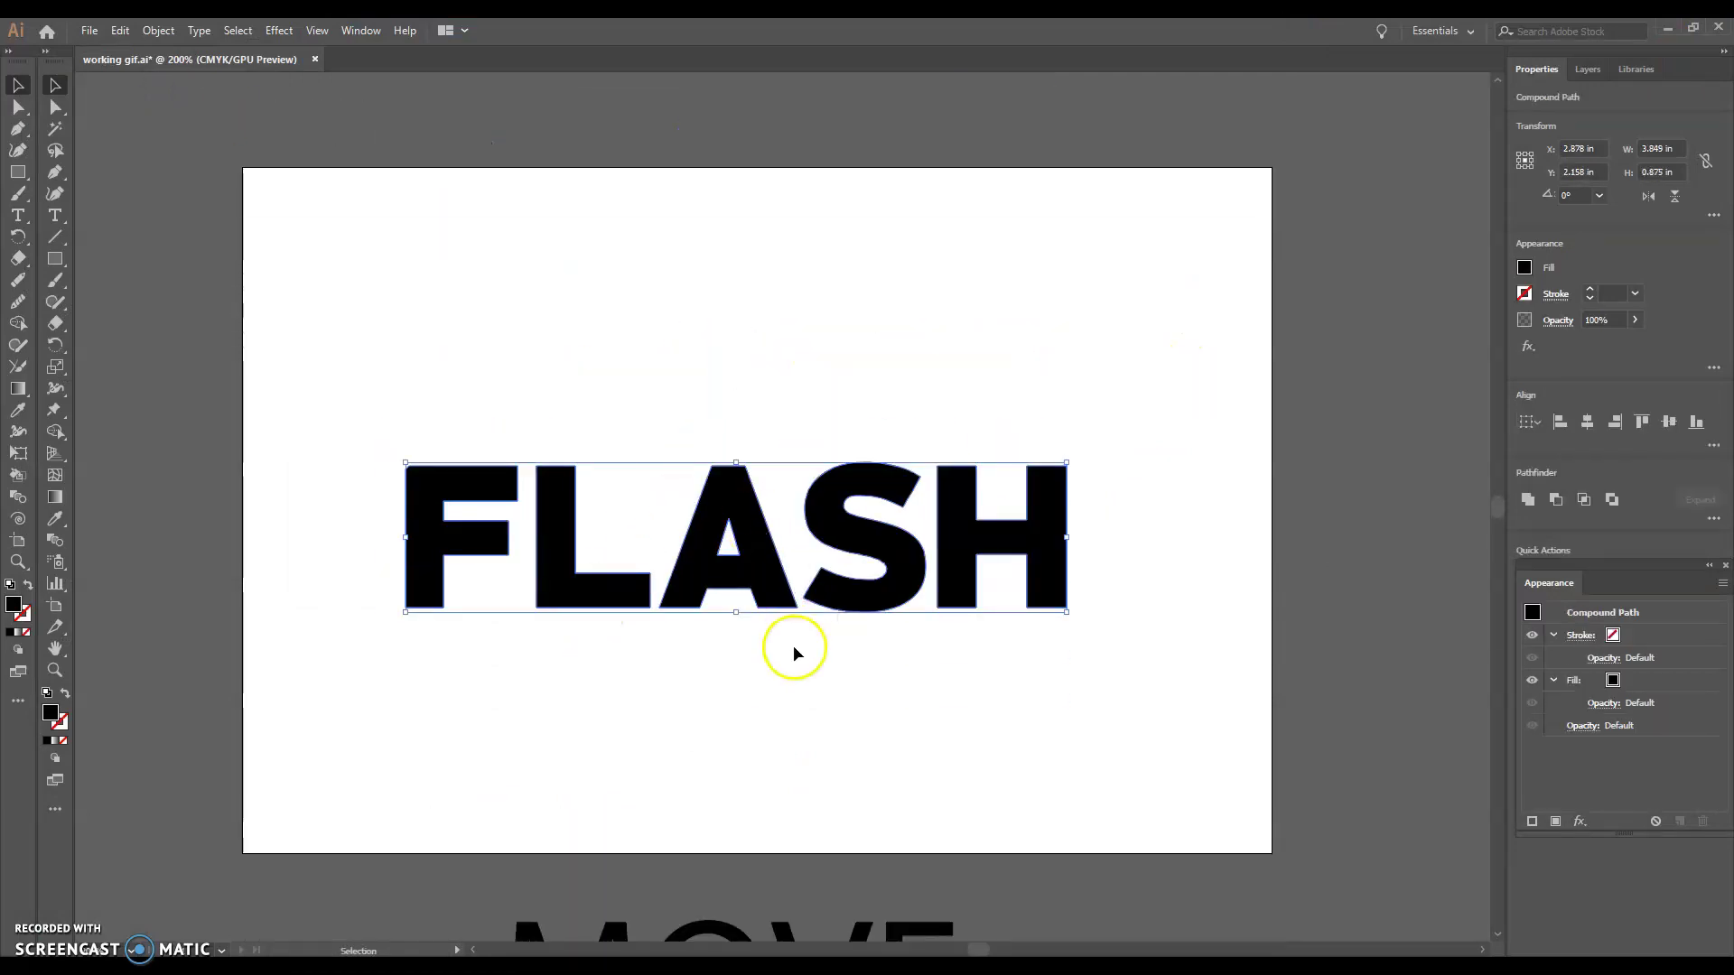
# Step: Select the whole FLASH word and set its fill to None
pyautogui.click(794, 650)
pyautogui.click(832, 589)
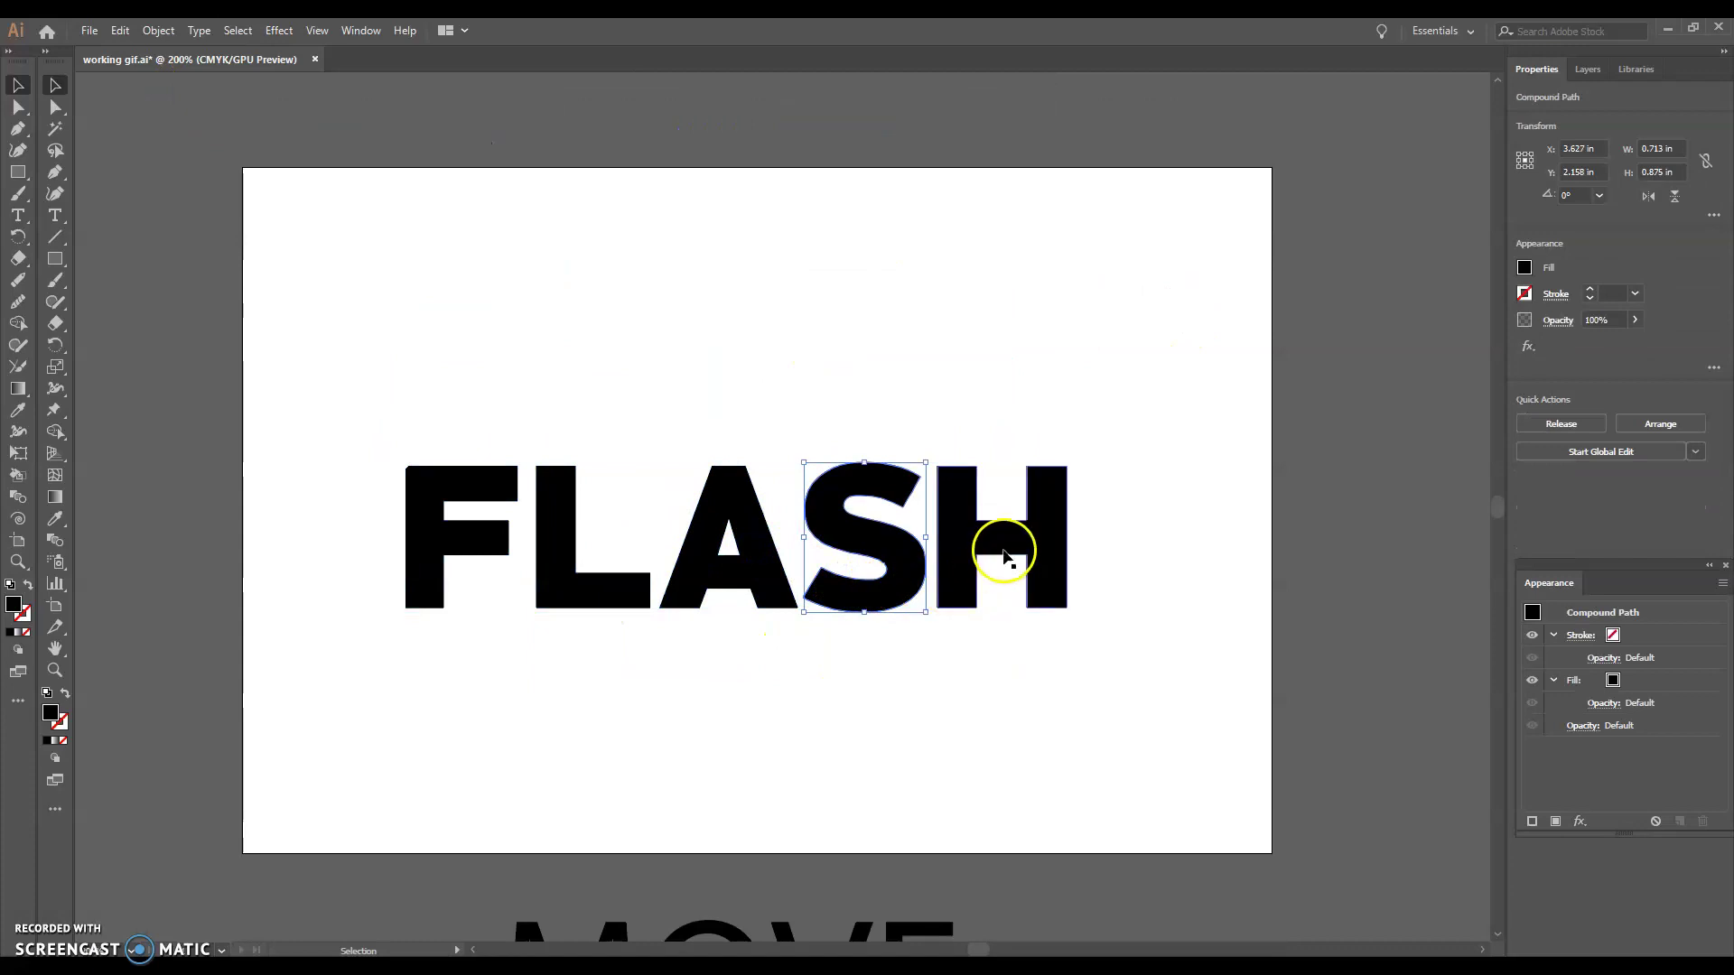
pyautogui.click(1002, 538)
pyautogui.click(646, 665)
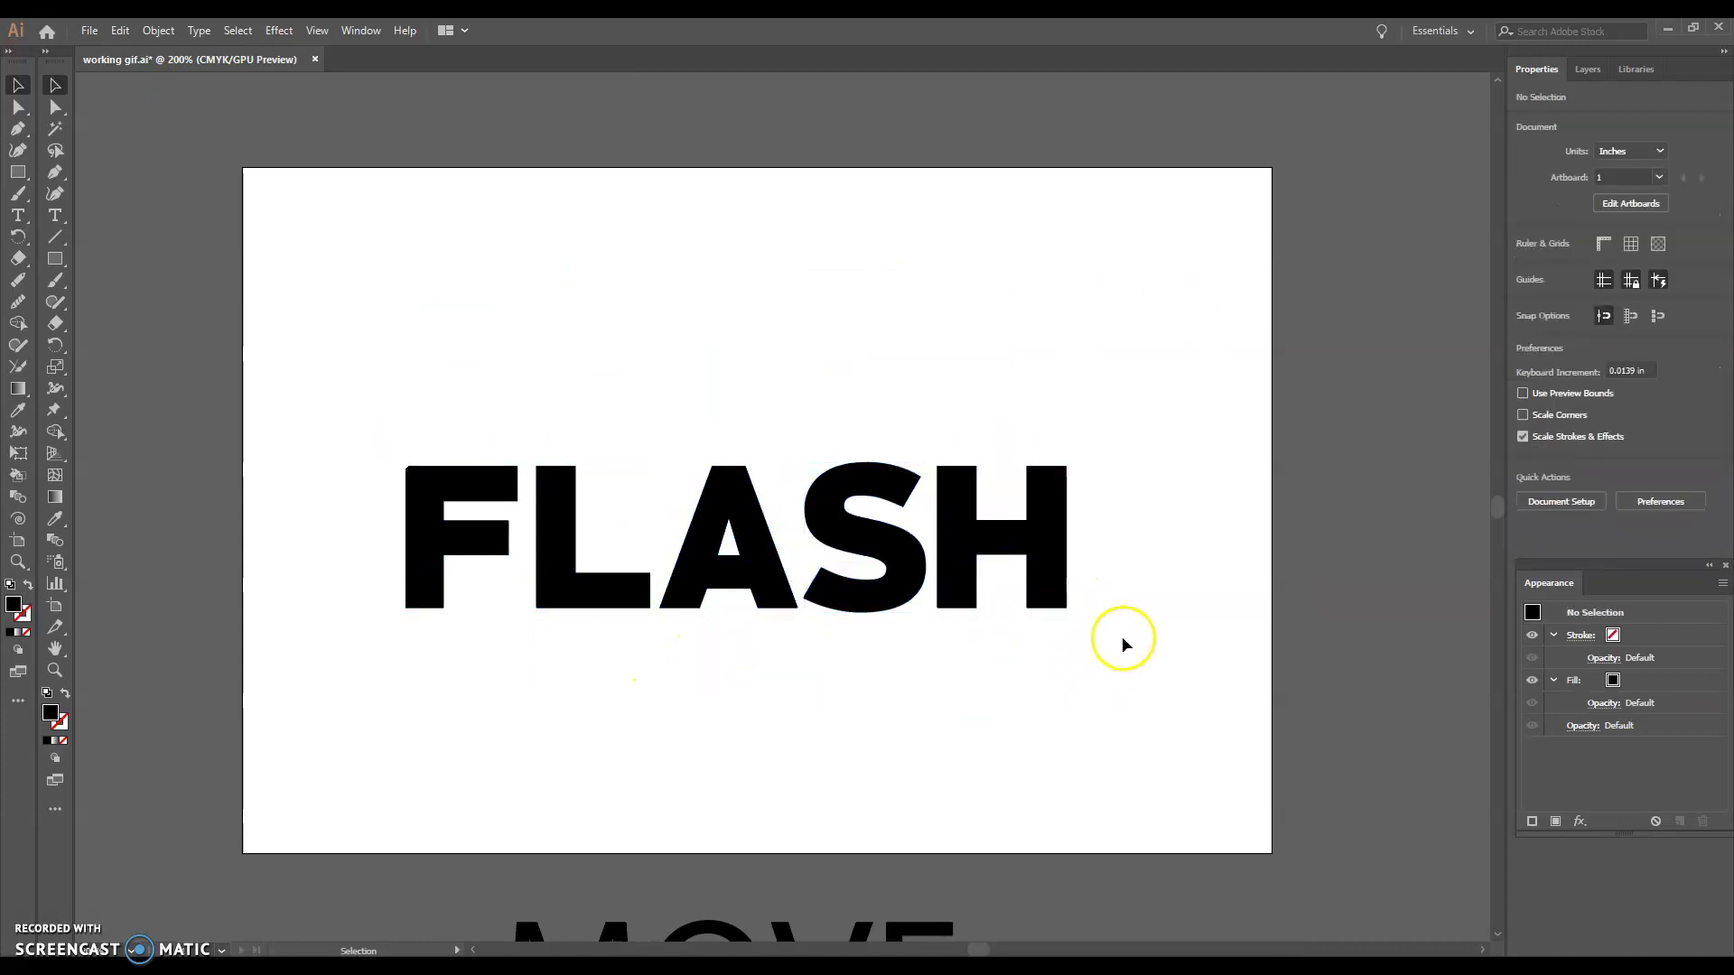
pyautogui.moveTo(1125, 639); pyautogui.dragTo(369, 405)
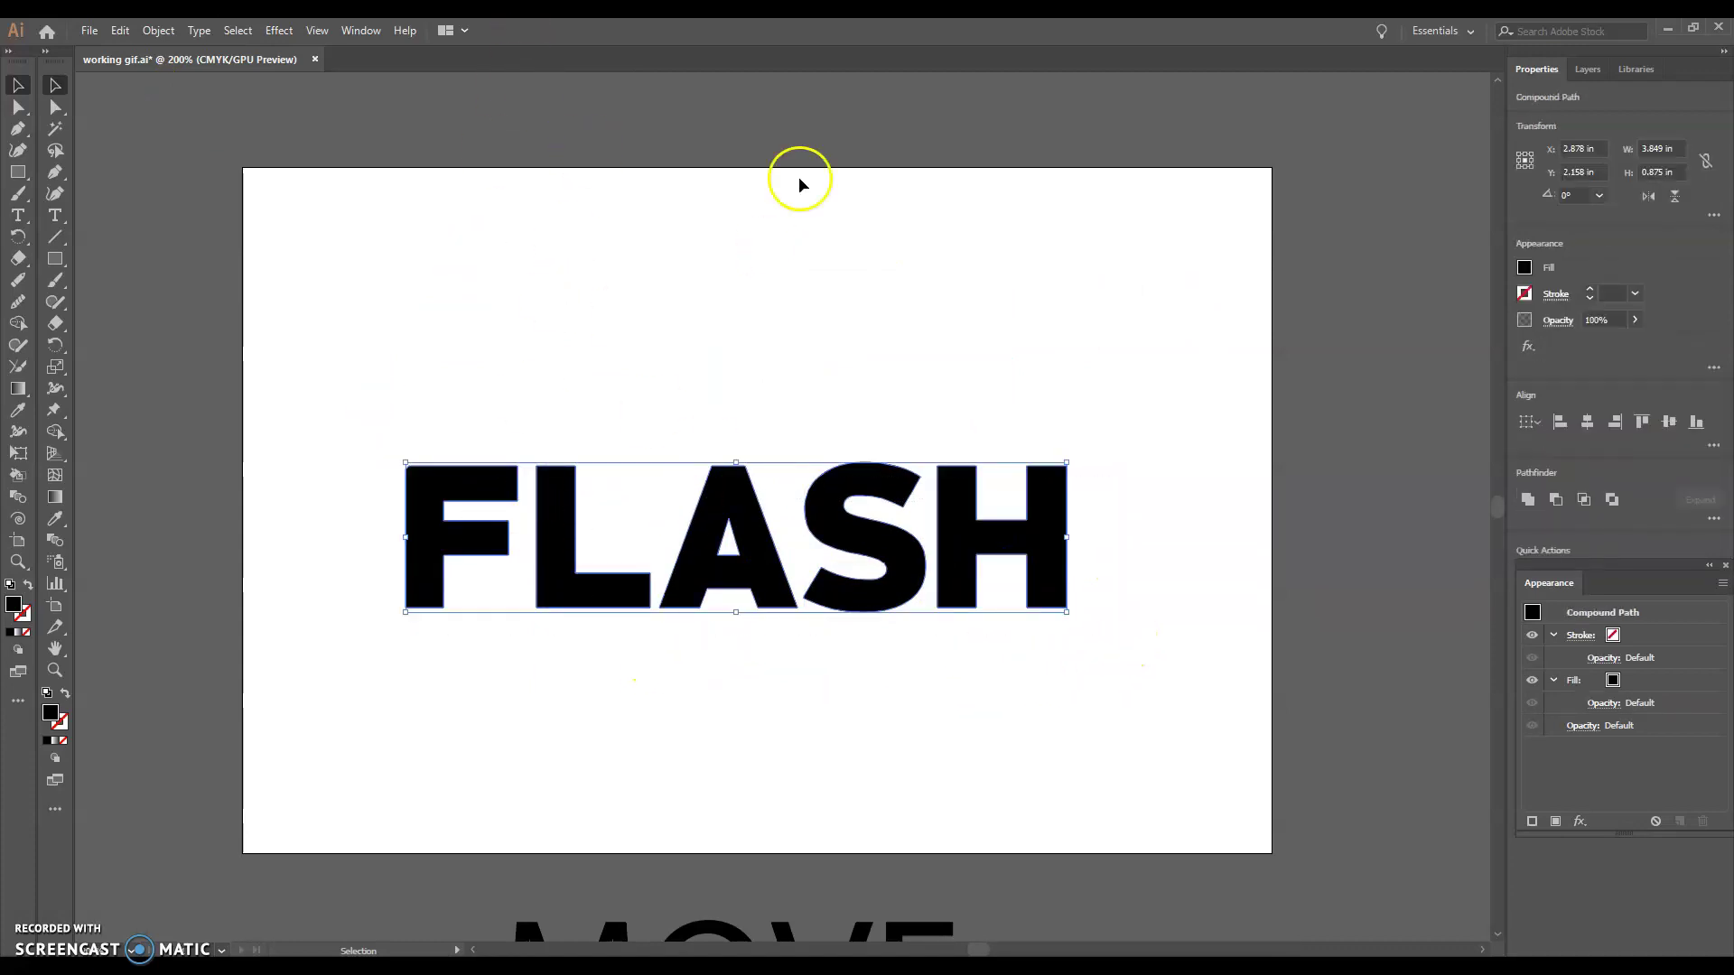
pyautogui.click(1548, 271)
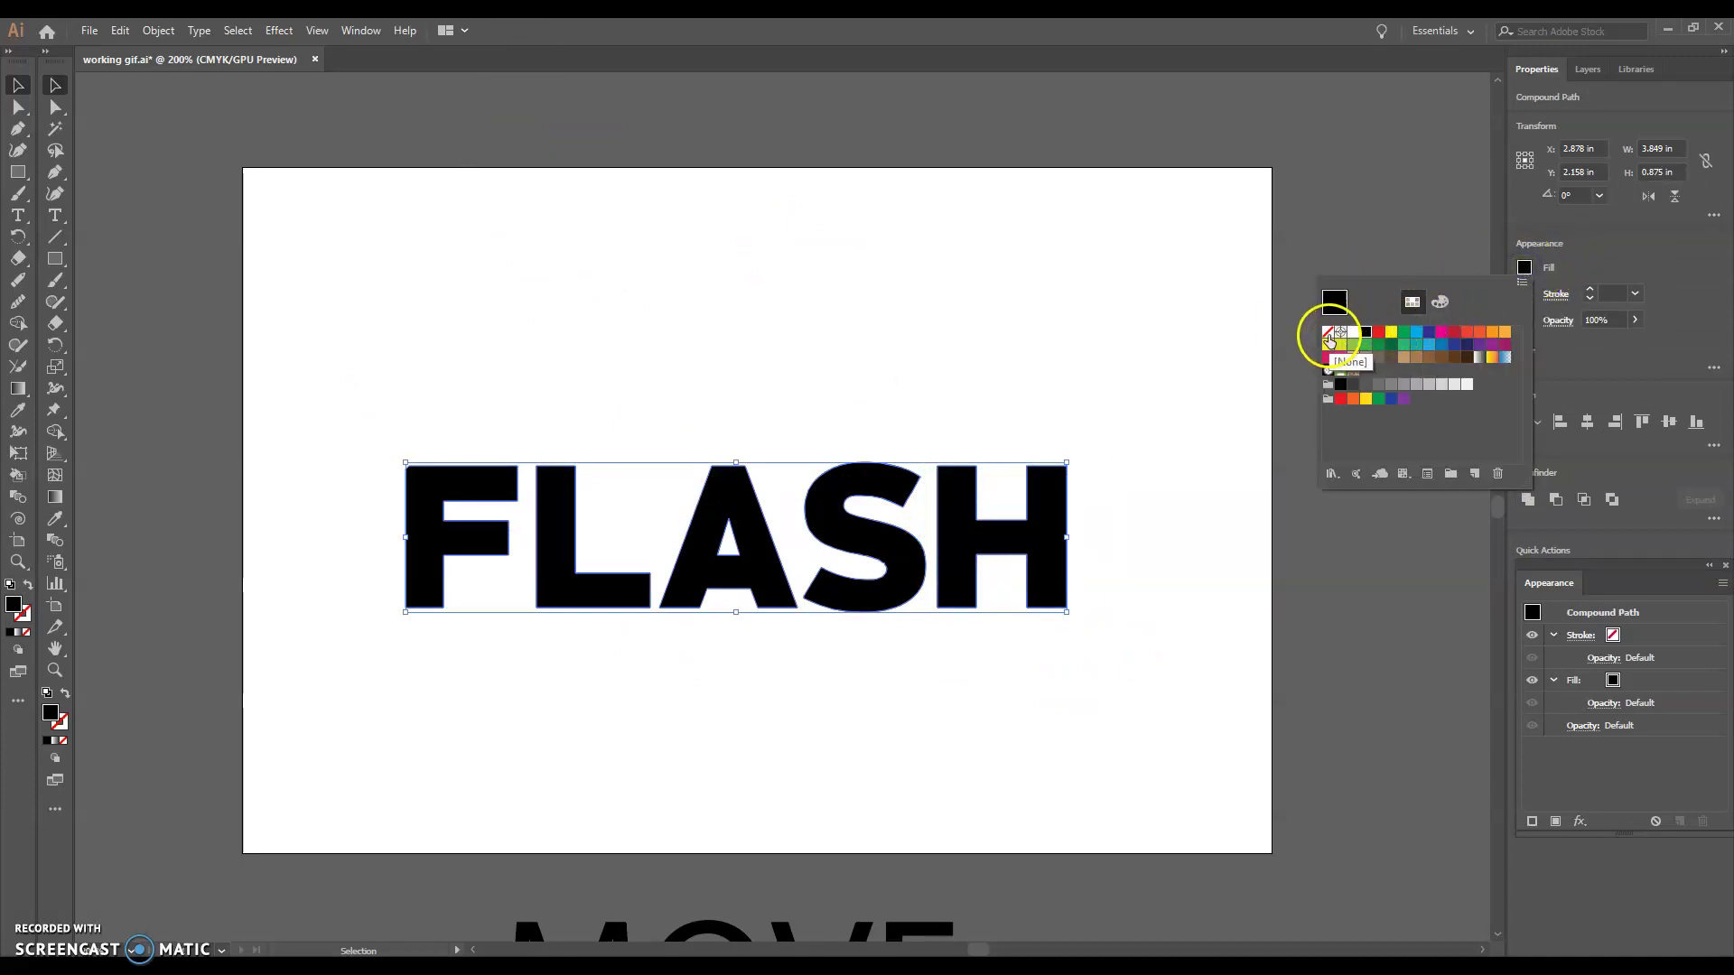
pyautogui.click(1329, 336)
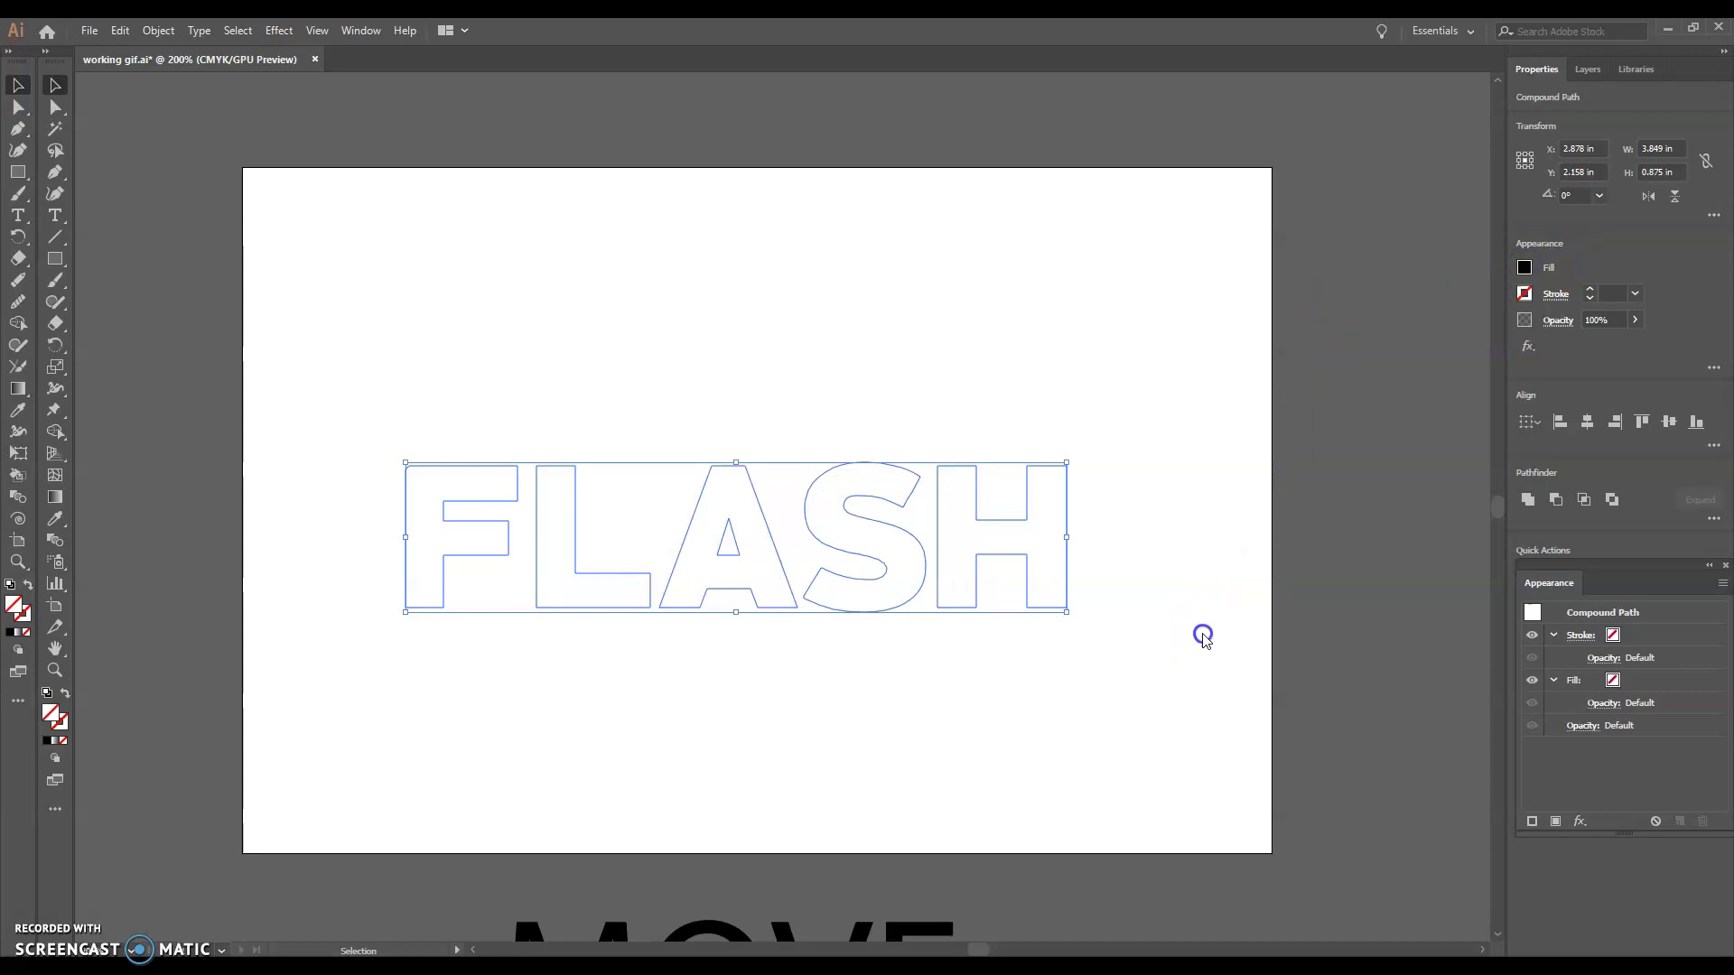
pyautogui.click(1129, 676)
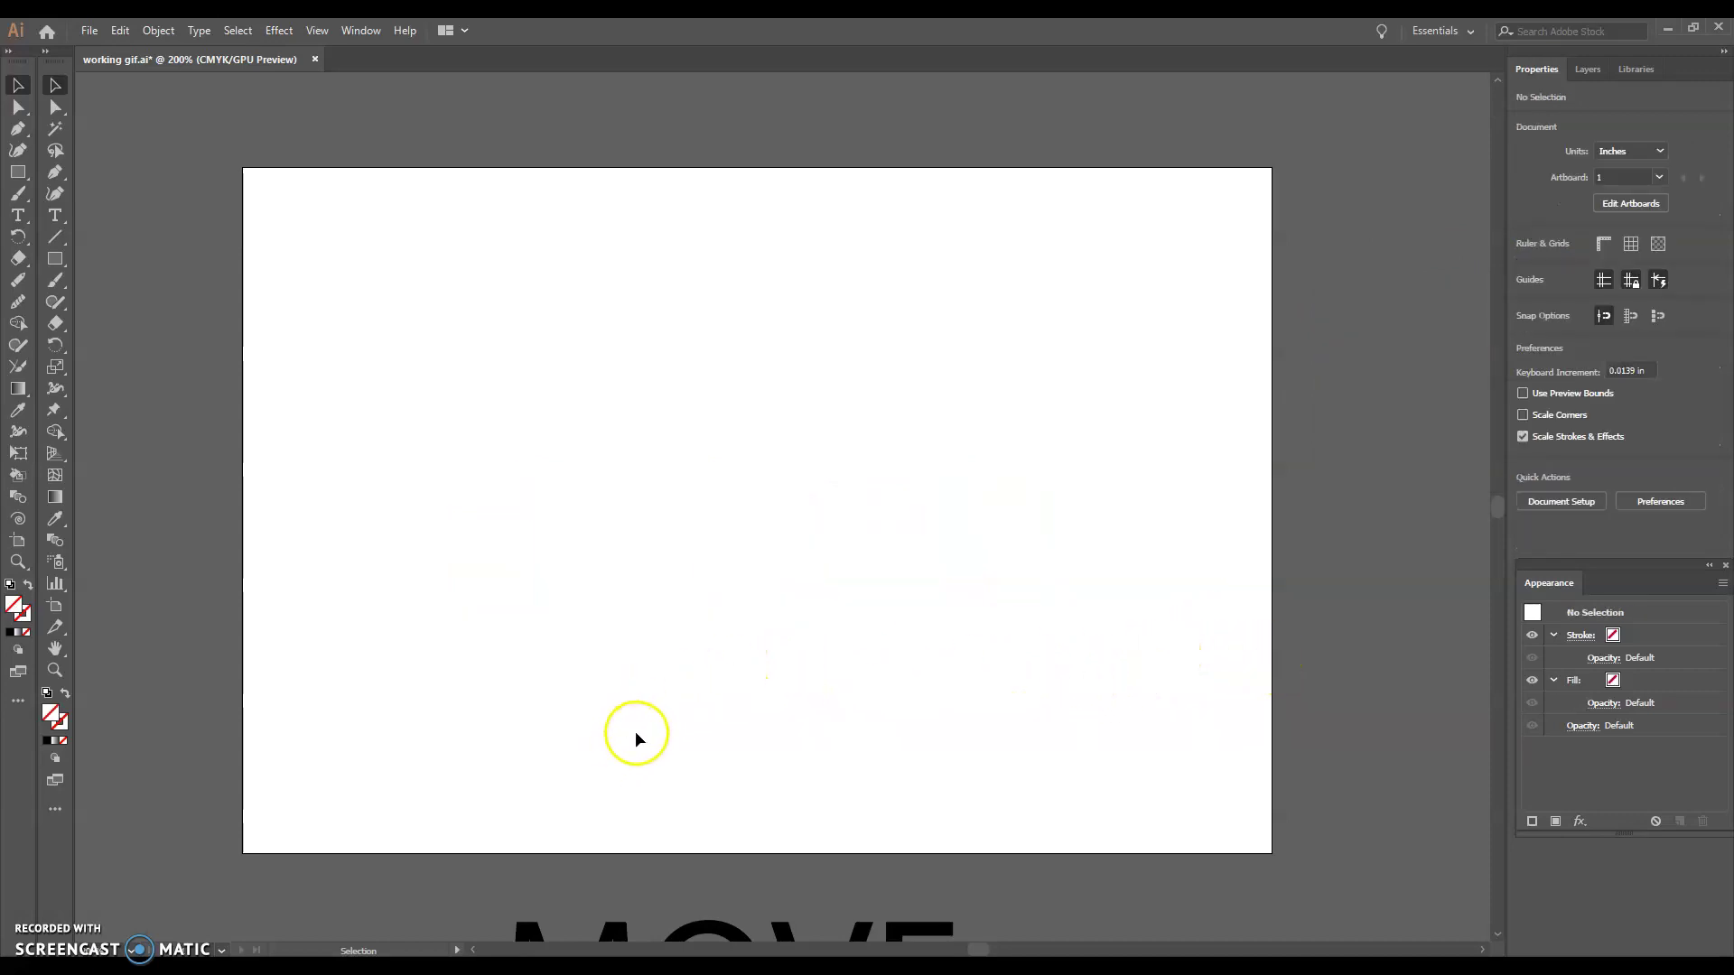
# Step: Fill the F of FLASH with red
pyautogui.click(506, 535)
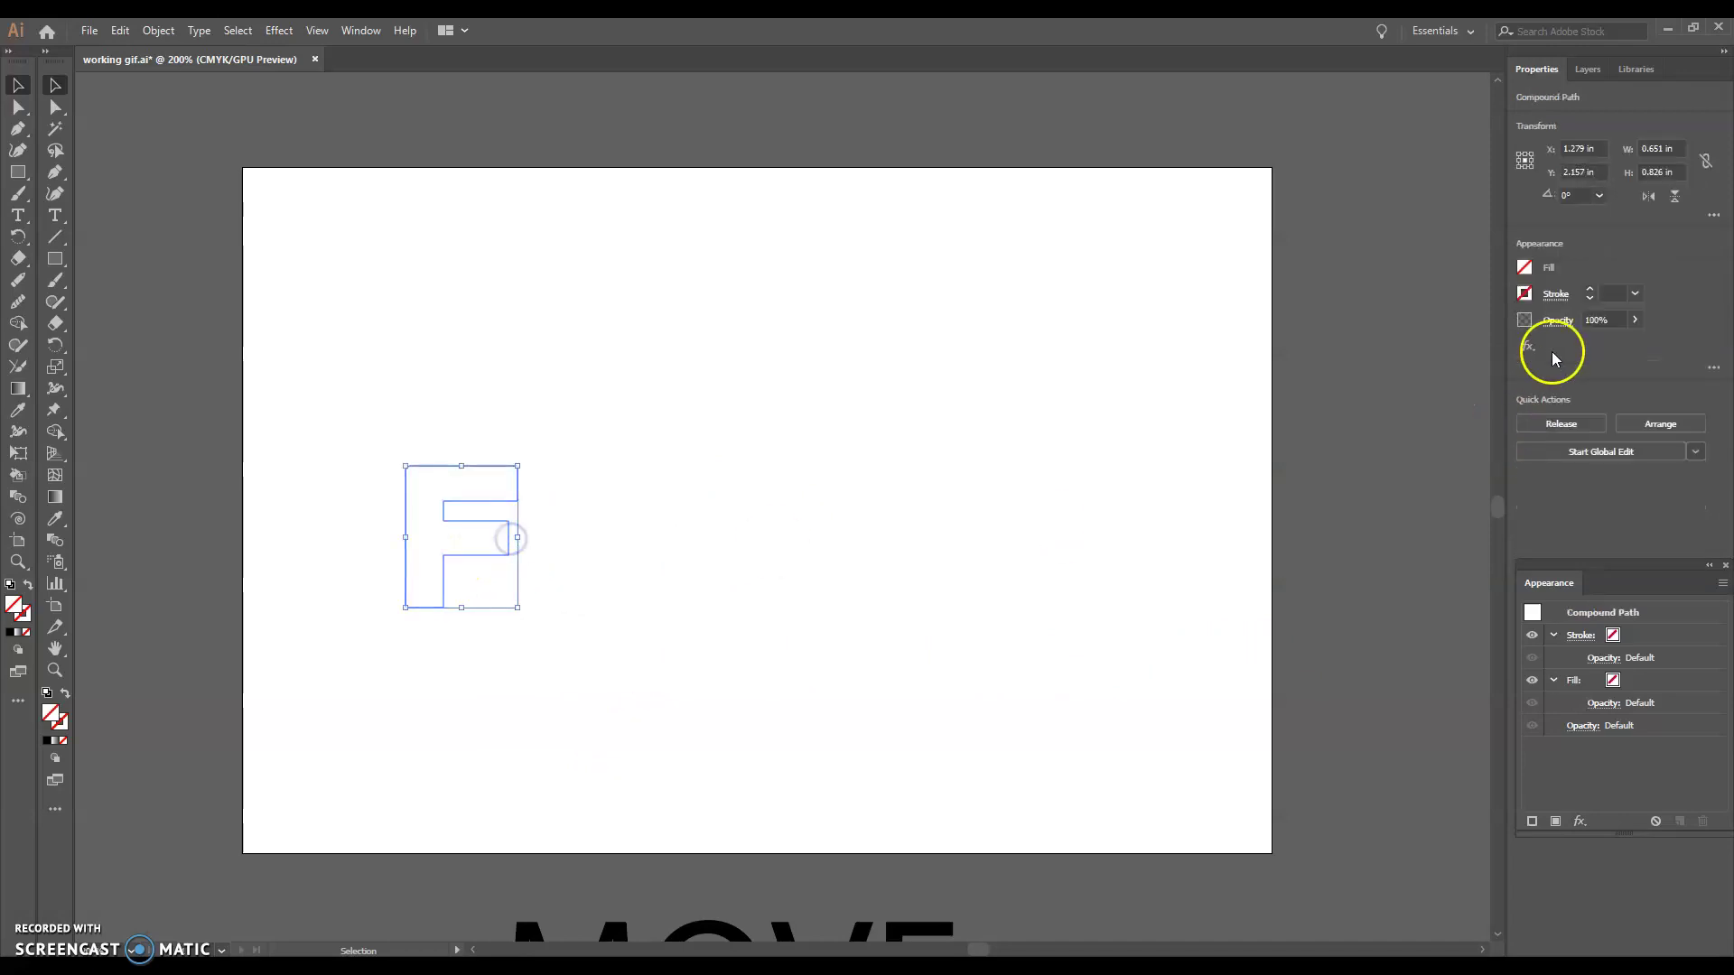
pyautogui.click(1526, 267)
pyautogui.click(1454, 331)
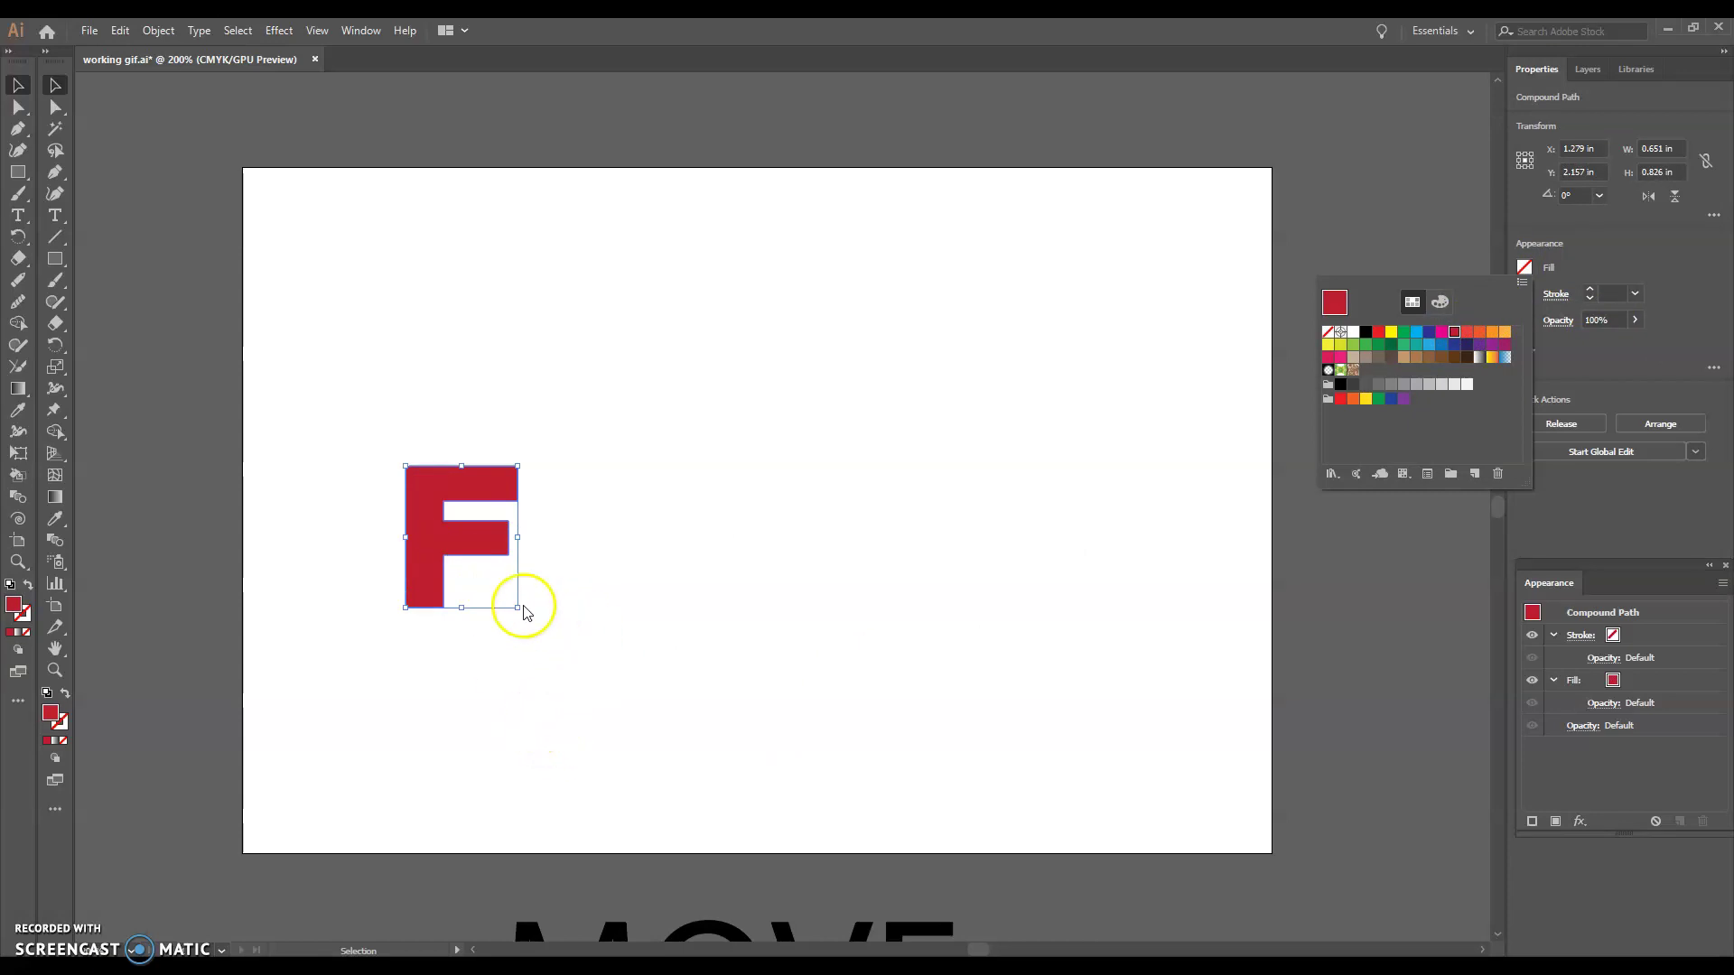
pyautogui.click(545, 567)
pyautogui.click(542, 546)
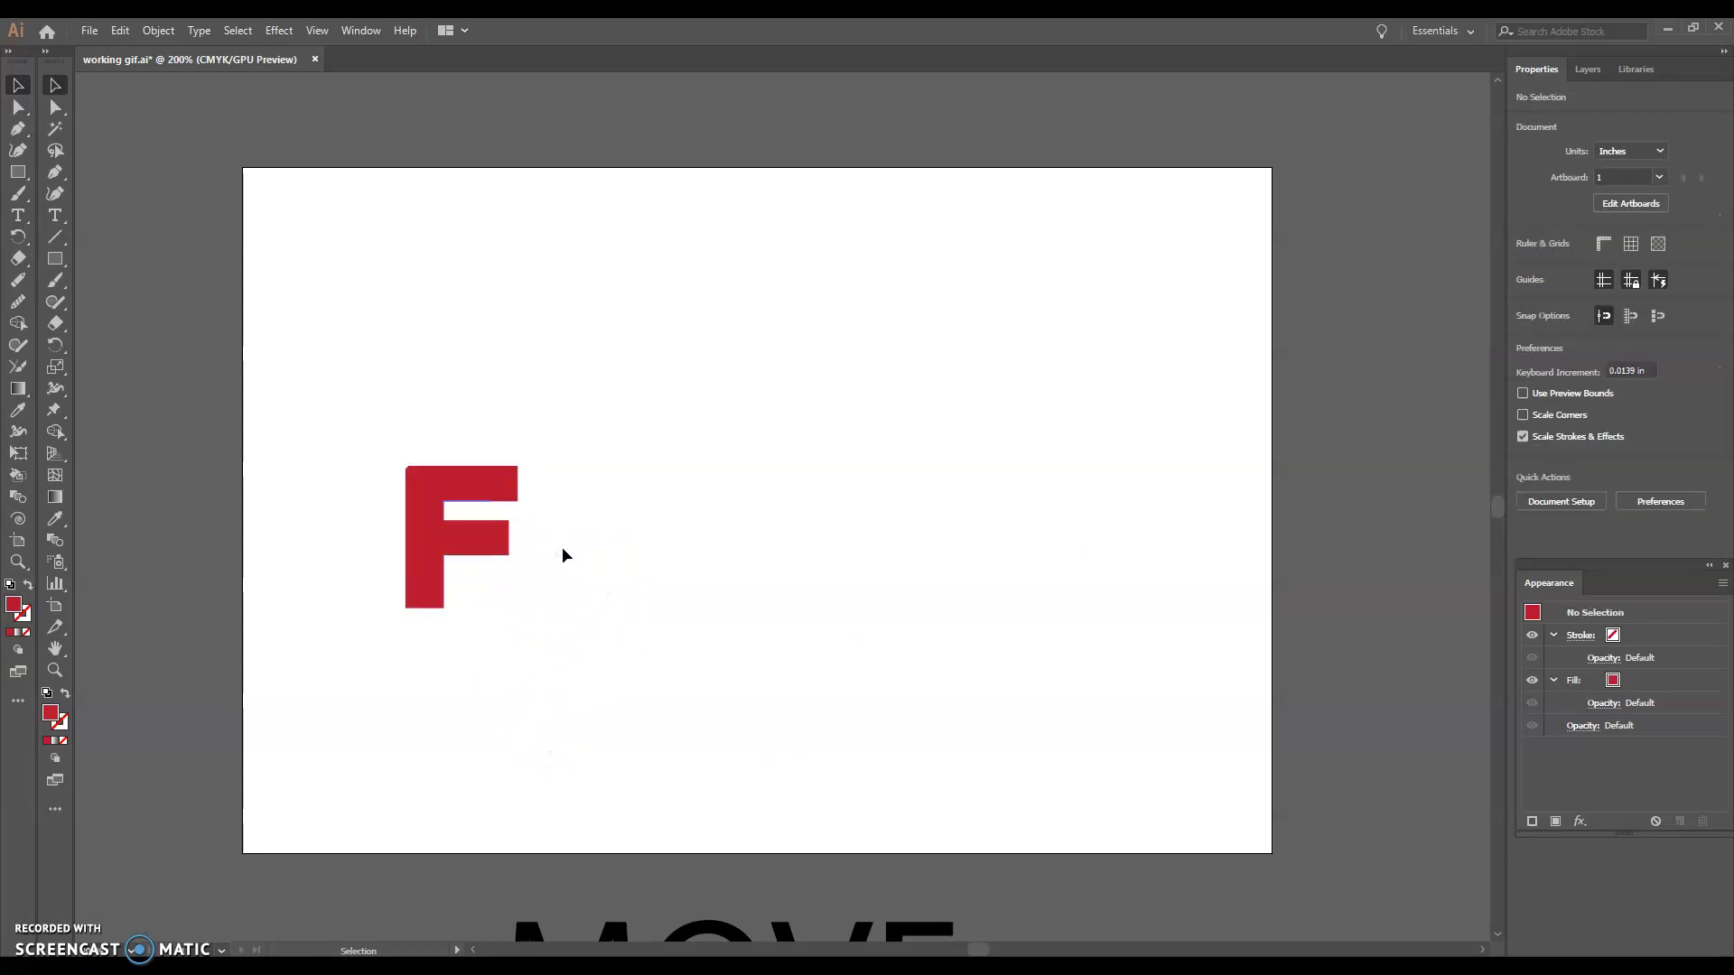
# Step: Fill the L with red, then set the F's fill back to None
pyautogui.click(539, 569)
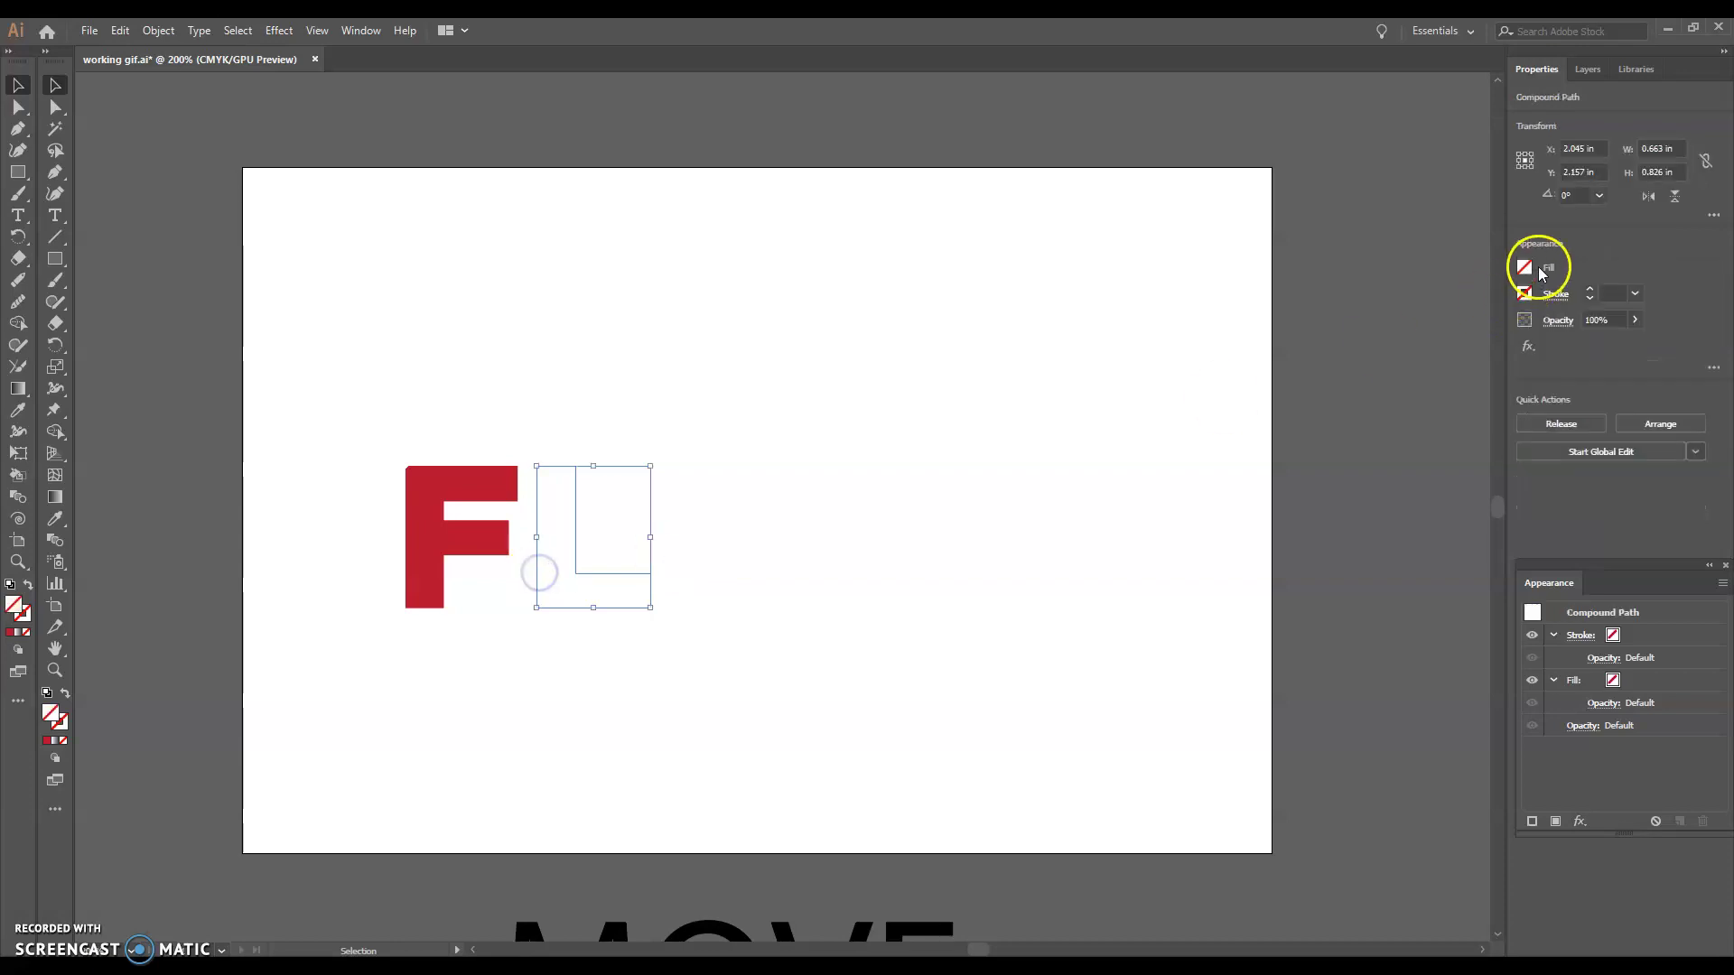
pyautogui.click(1525, 268)
pyautogui.click(1468, 332)
pyautogui.click(458, 540)
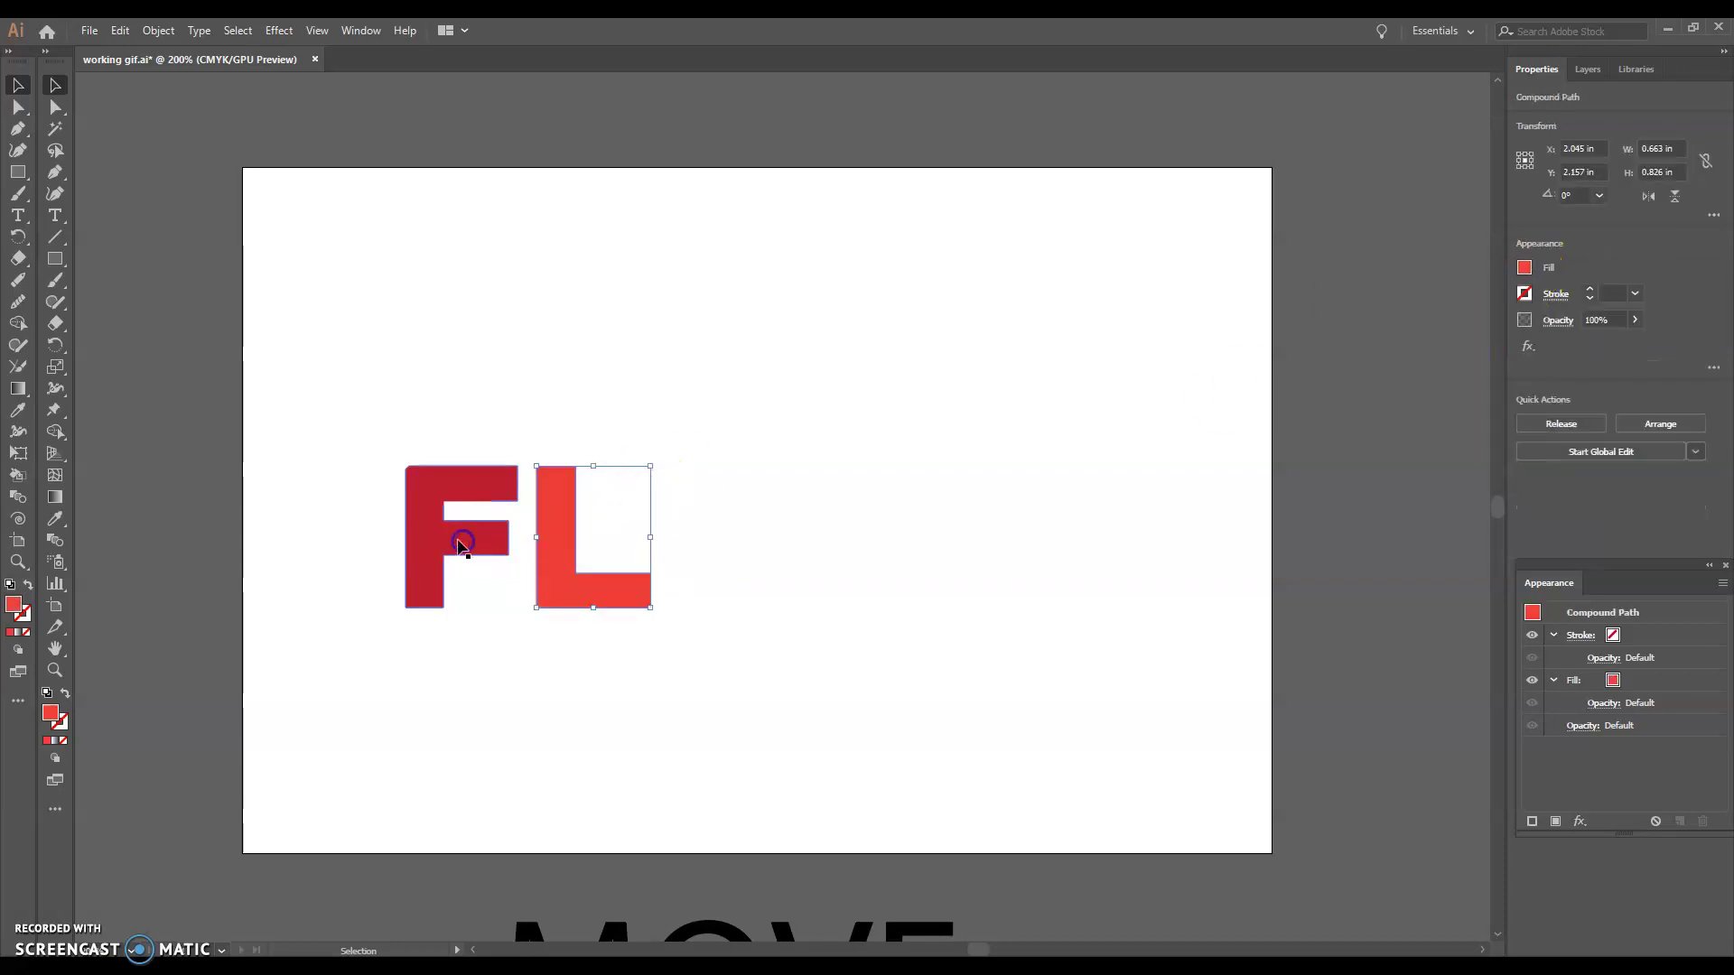
pyautogui.click(1524, 269)
pyautogui.click(1328, 338)
pyautogui.click(919, 718)
pyautogui.click(965, 735)
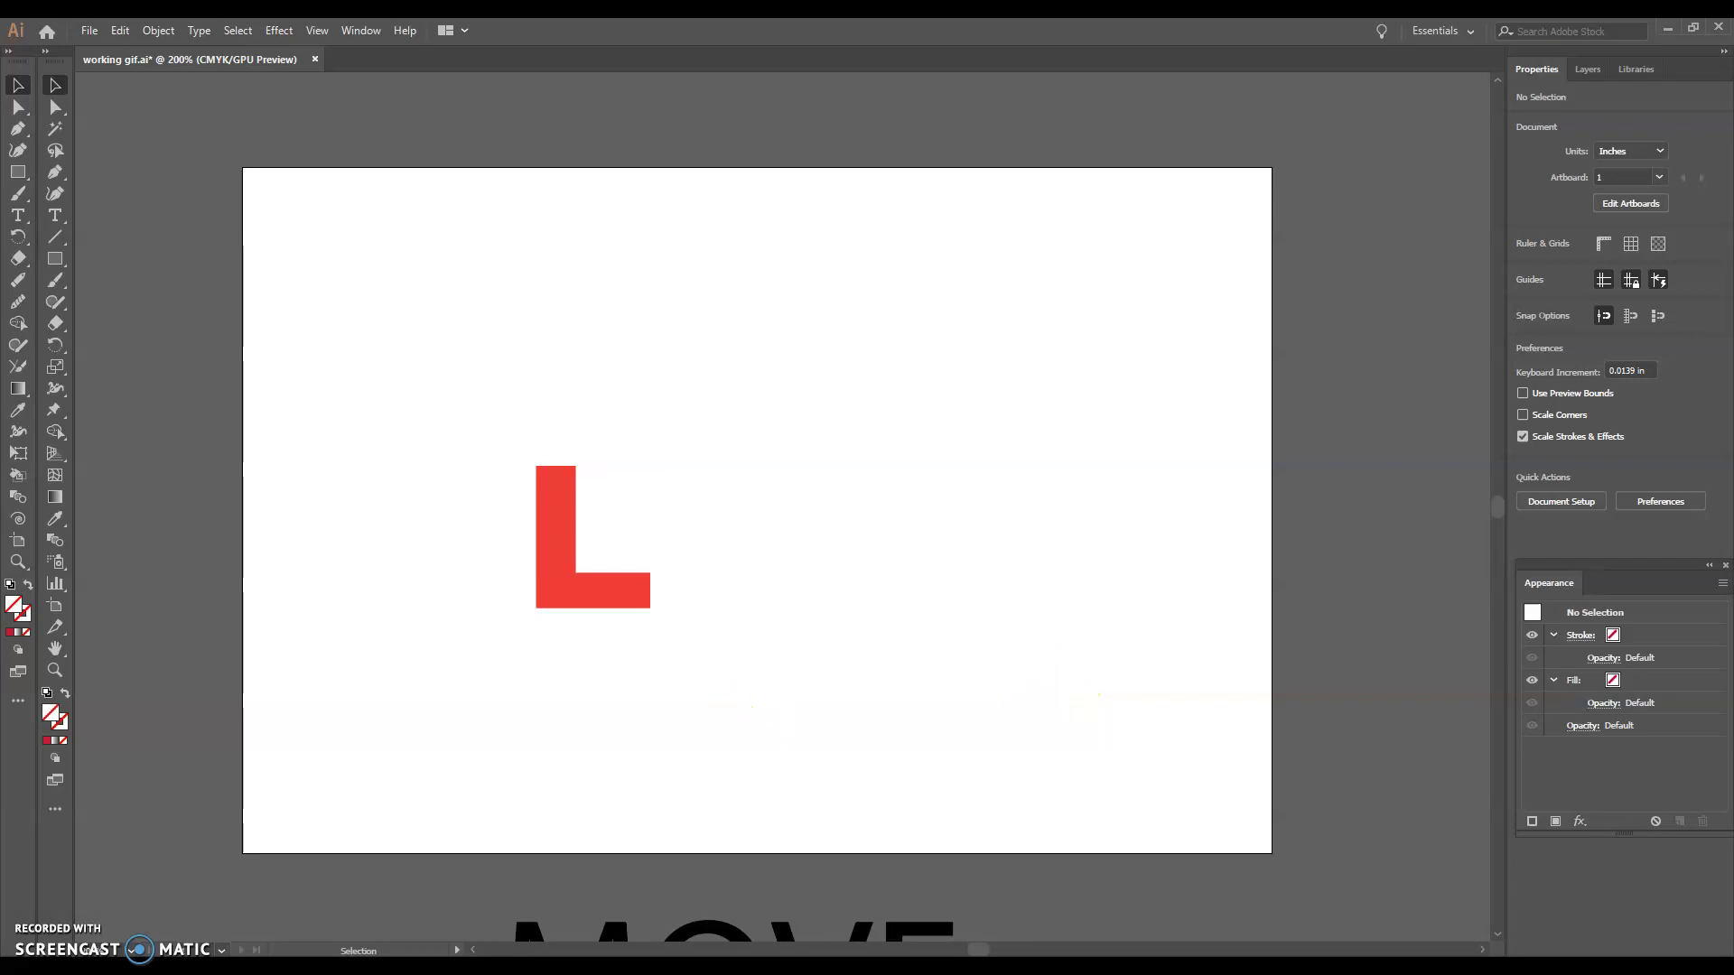
# Step: Open Desktop > demo 2 in a new File Explorer window, then return to Illustrator
pyautogui.press('super+e')
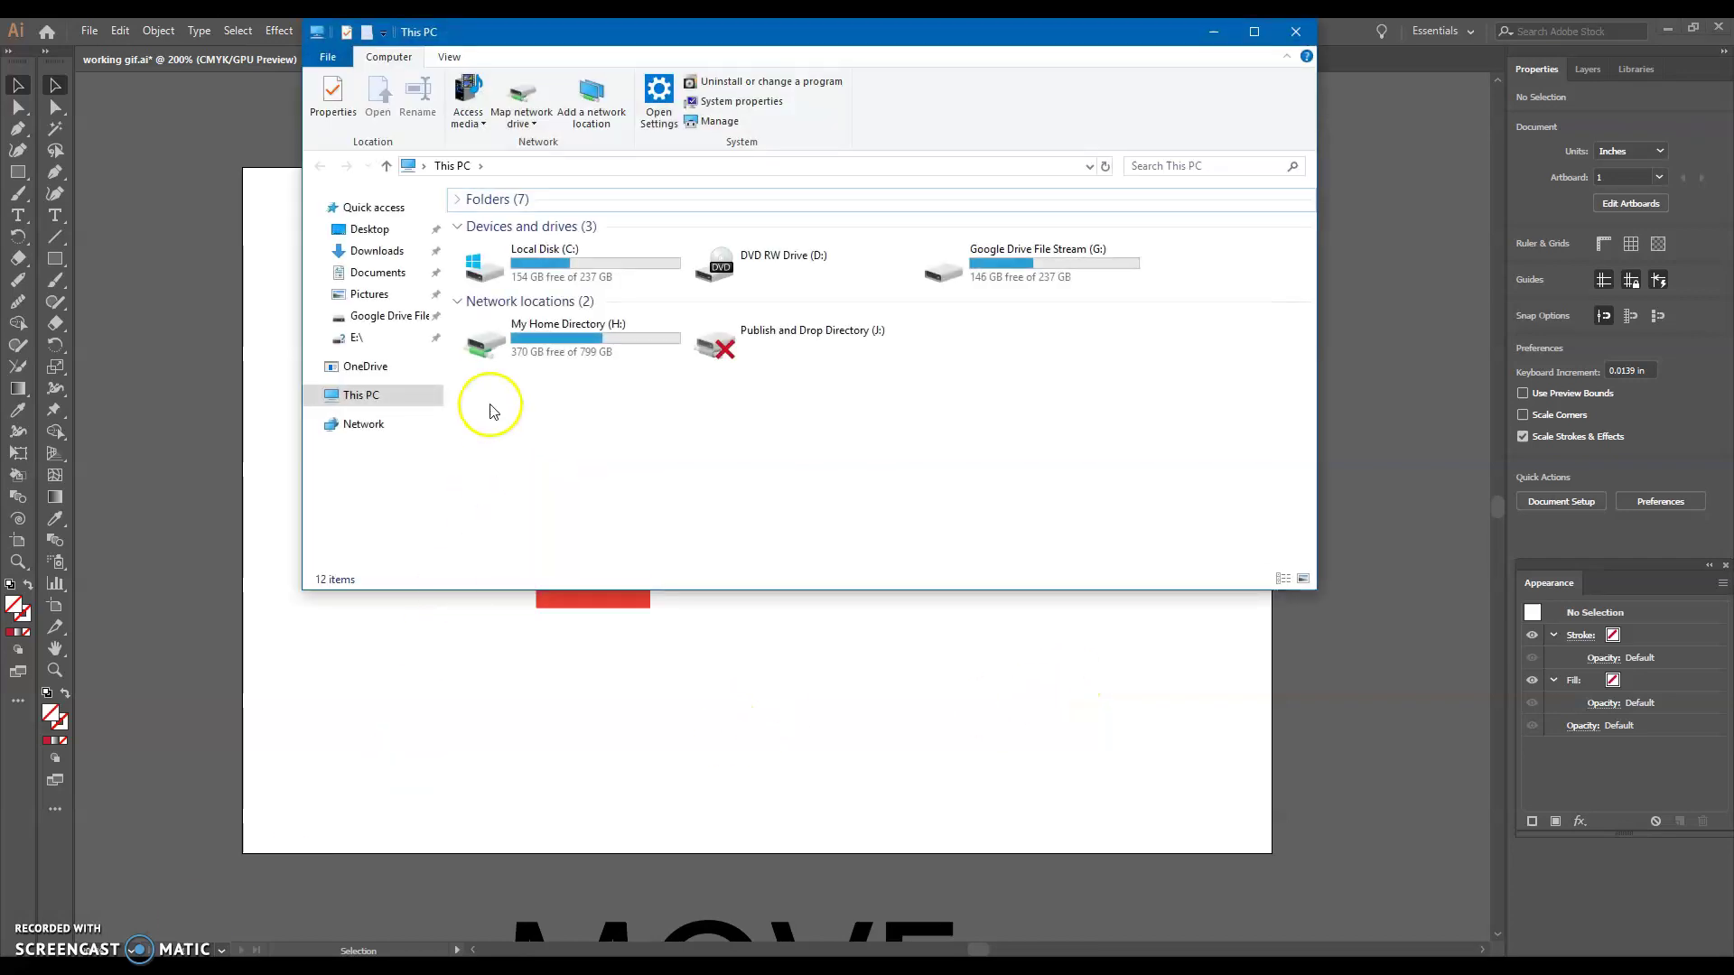
pyautogui.click(370, 228)
pyautogui.doubleClick(603, 237)
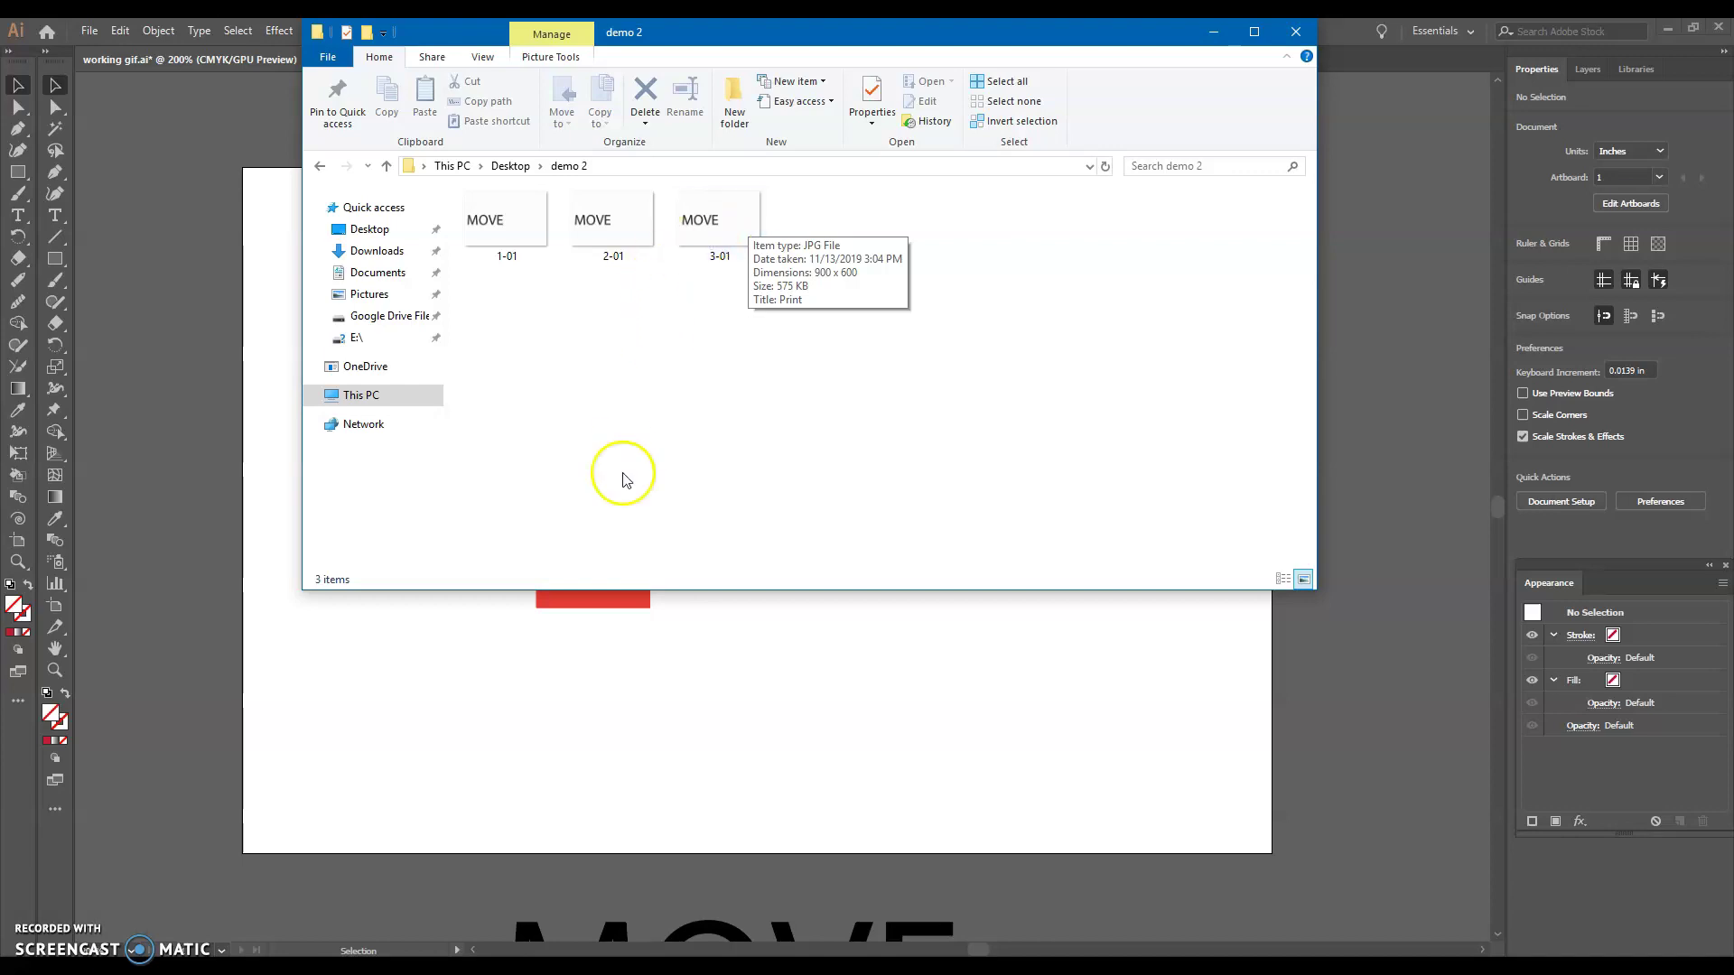
pyautogui.click(600, 696)
# Step: Save the document as 'working gif' into the Desktop's demo 2 folder
pyautogui.click(86, 31)
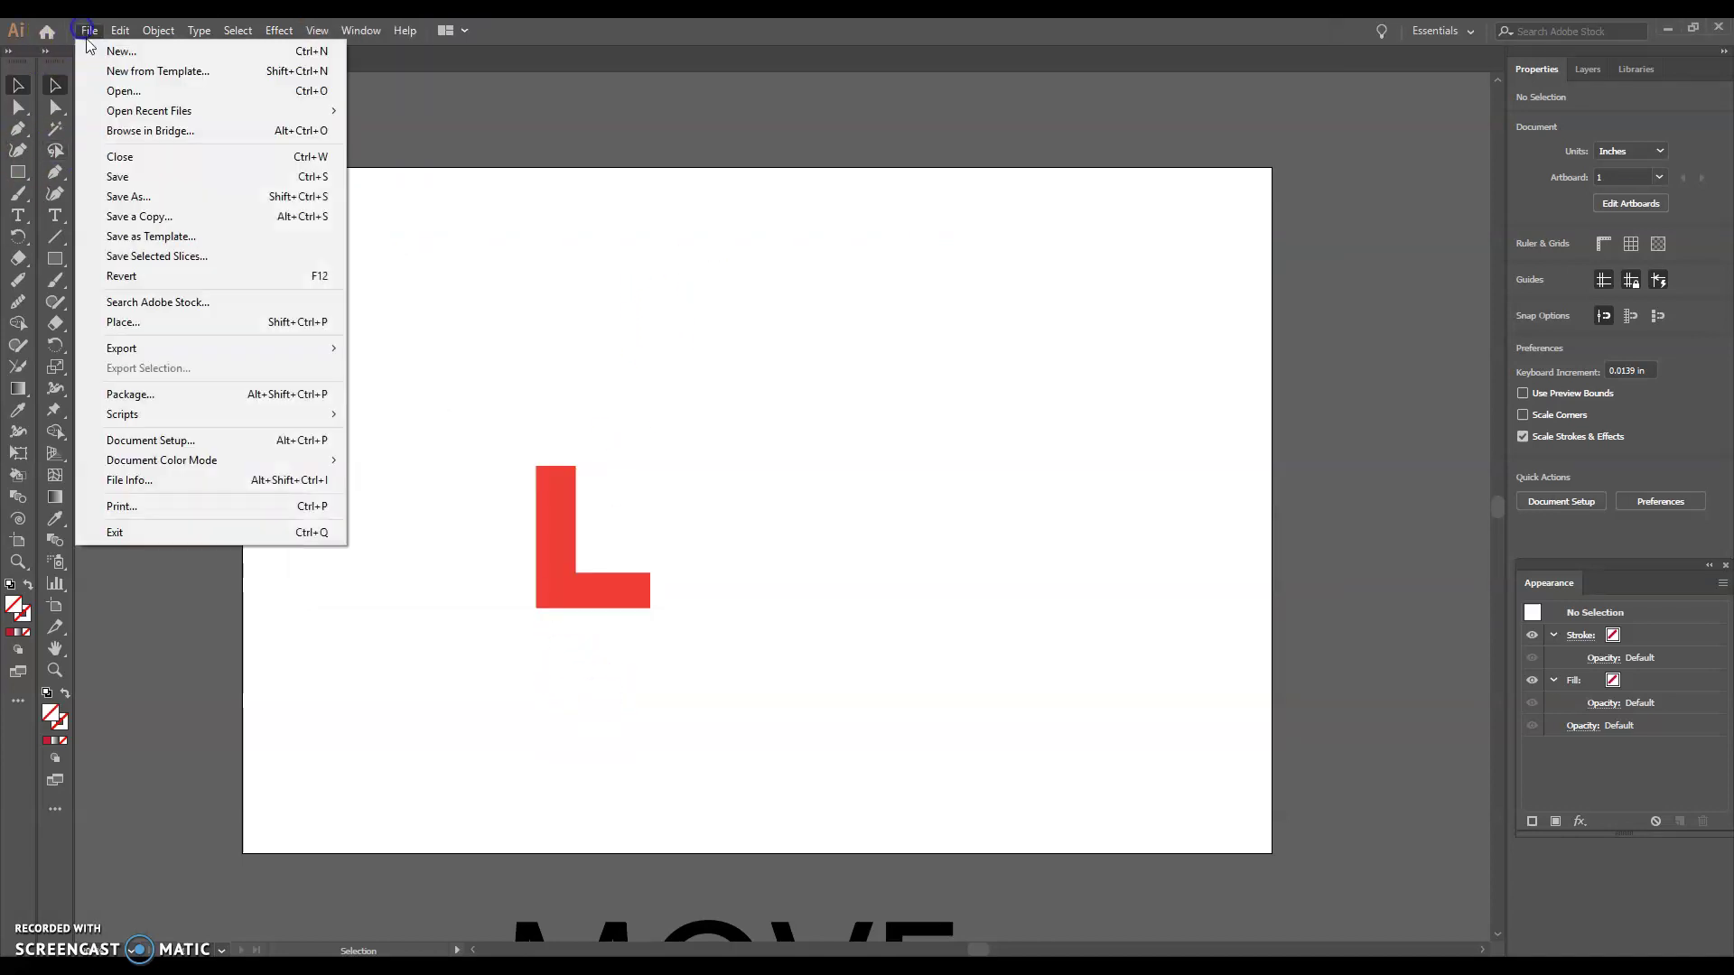
pyautogui.click(127, 198)
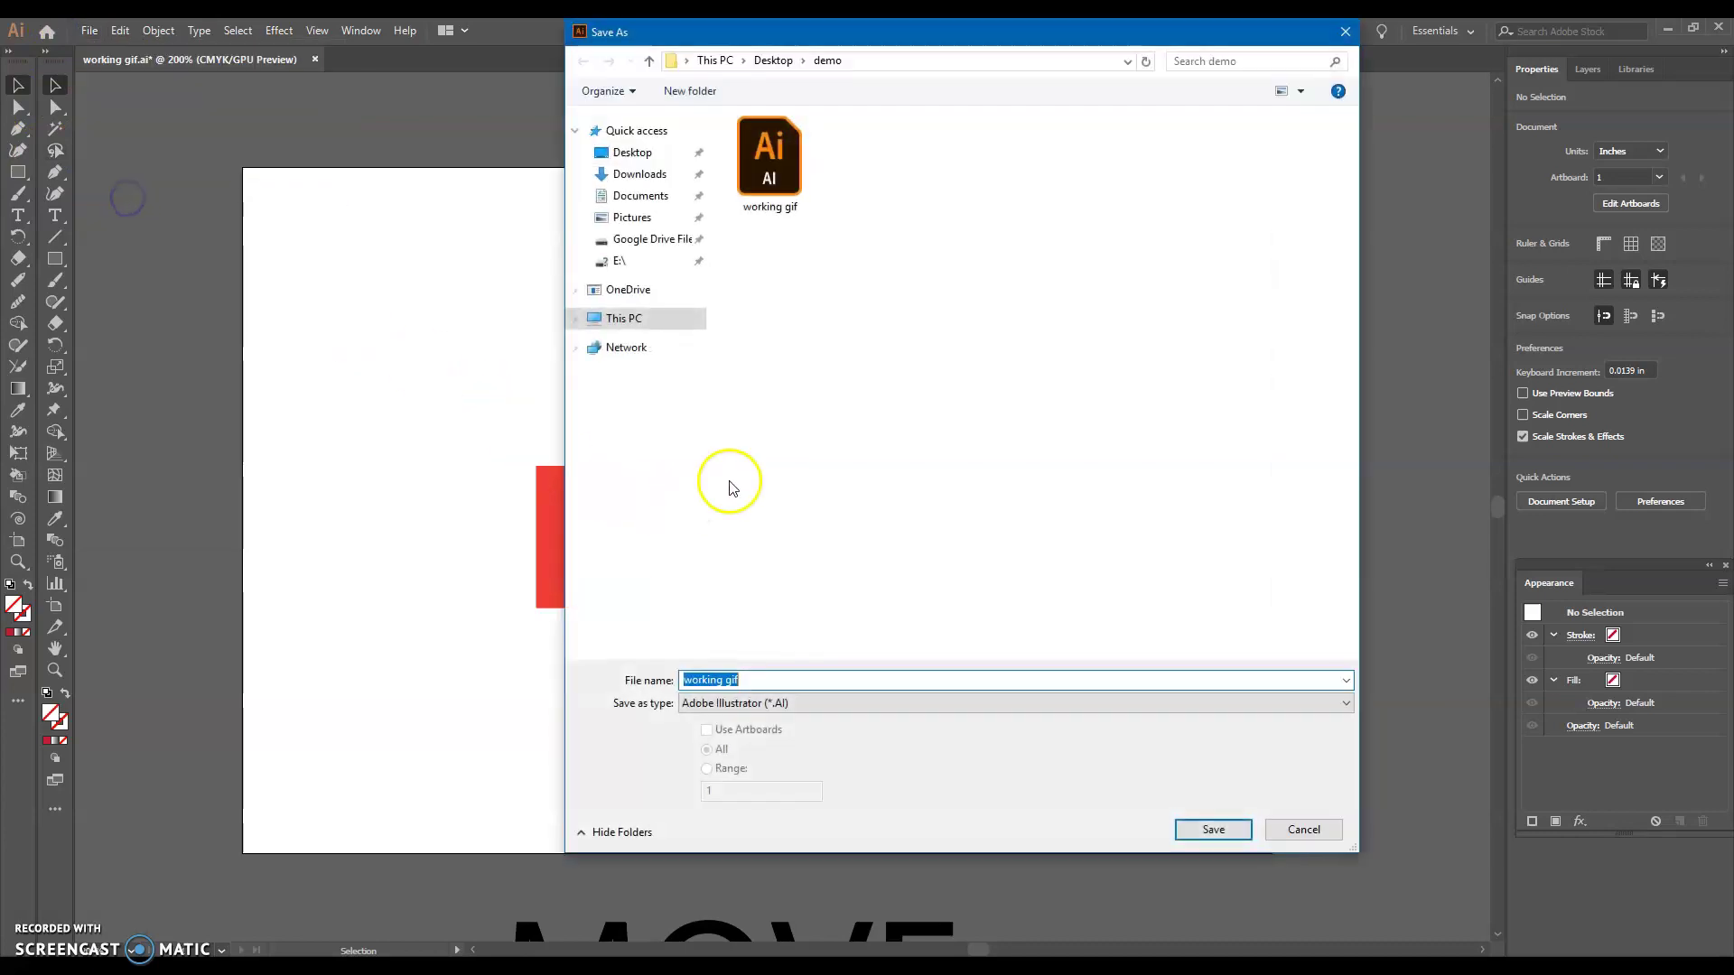
pyautogui.click(632, 153)
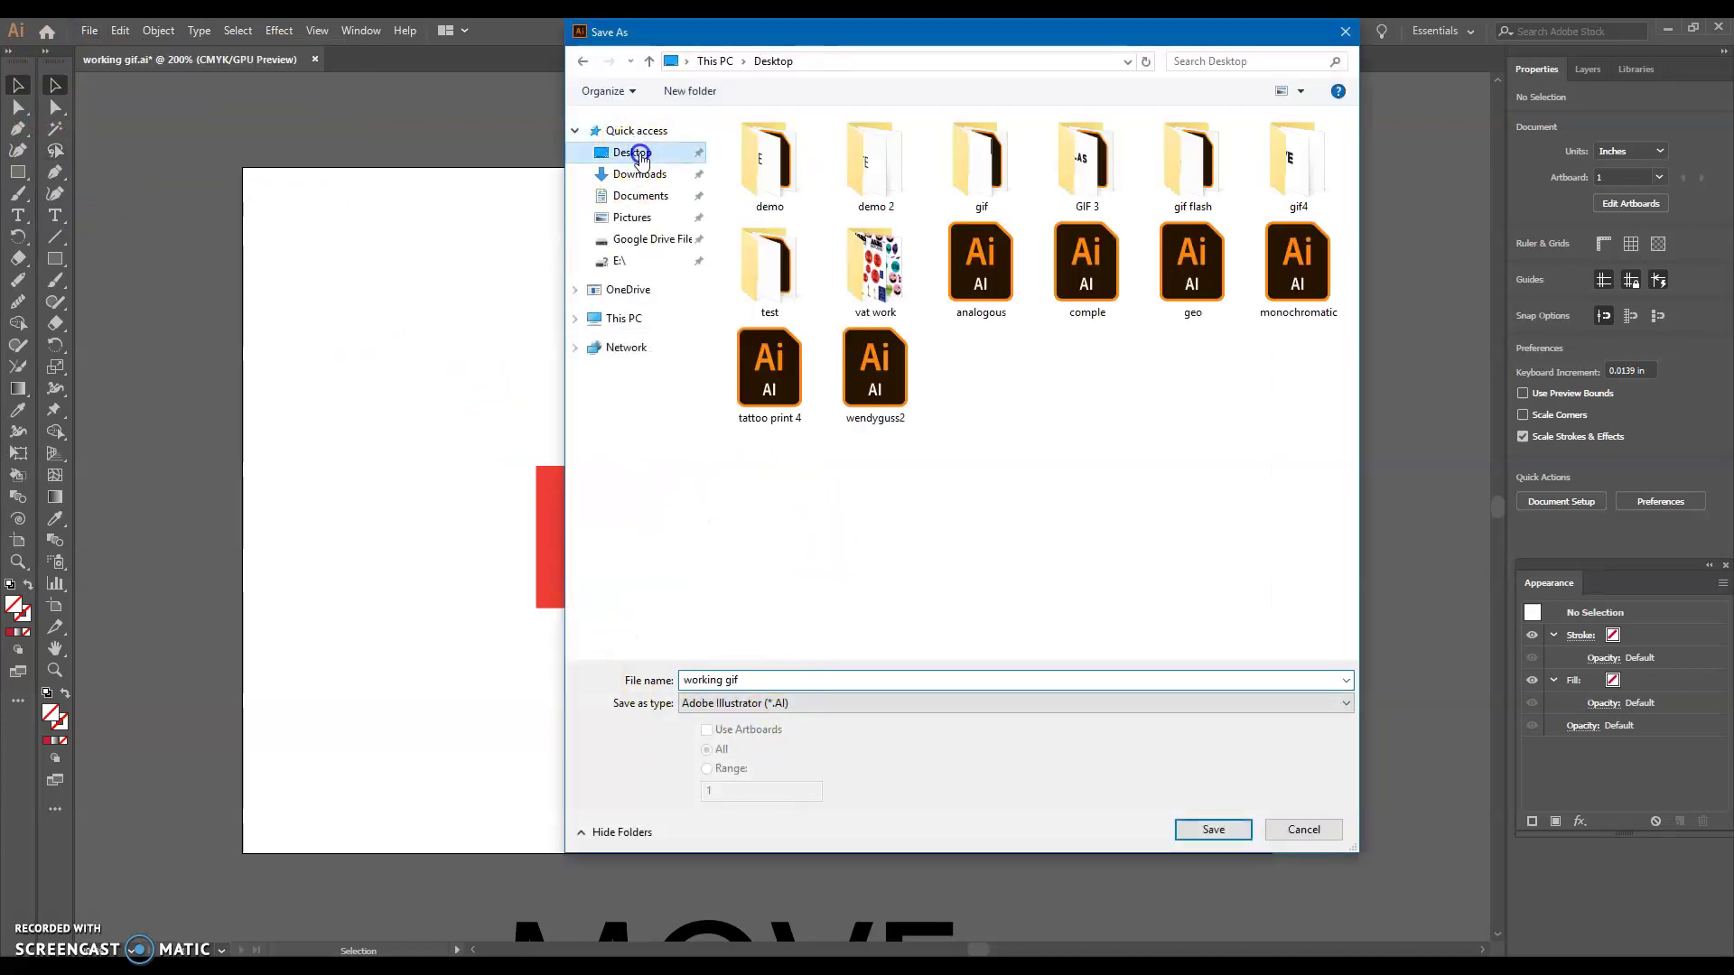
pyautogui.doubleClick(883, 172)
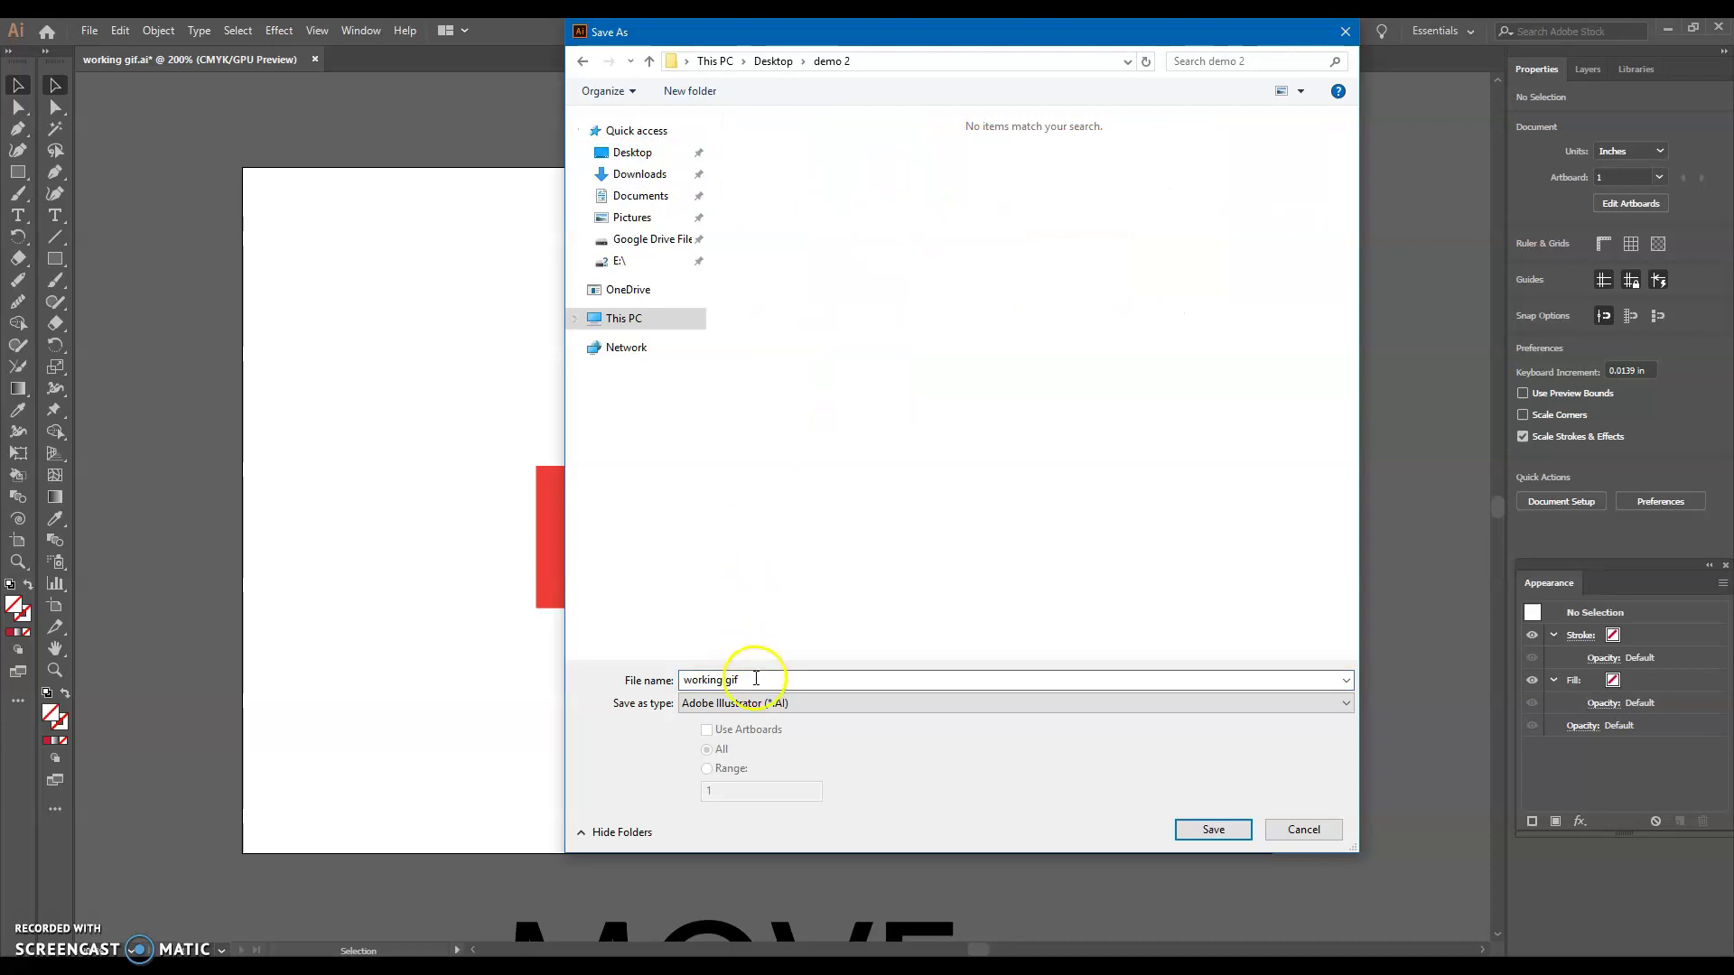
pyautogui.click(728, 679)
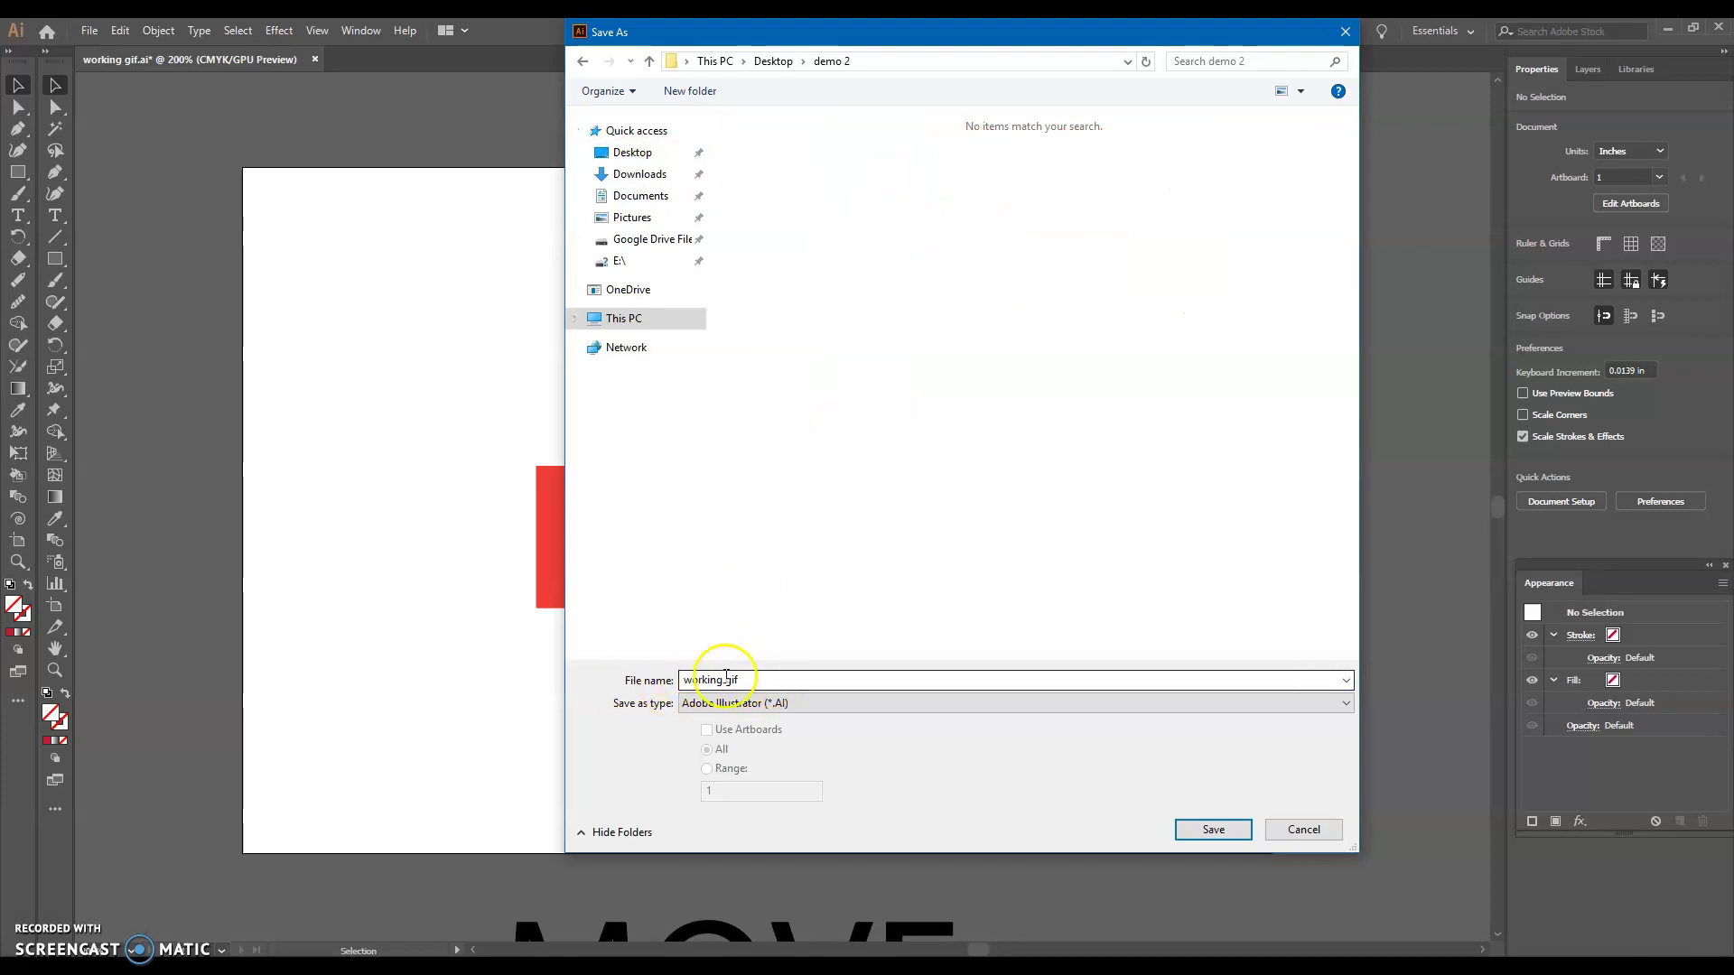
pyautogui.click(1213, 829)
# Step: Accept the default Illustrator save options, then confirm the 1.53 MB working gif file sits in demo 2
pyautogui.click(662, 590)
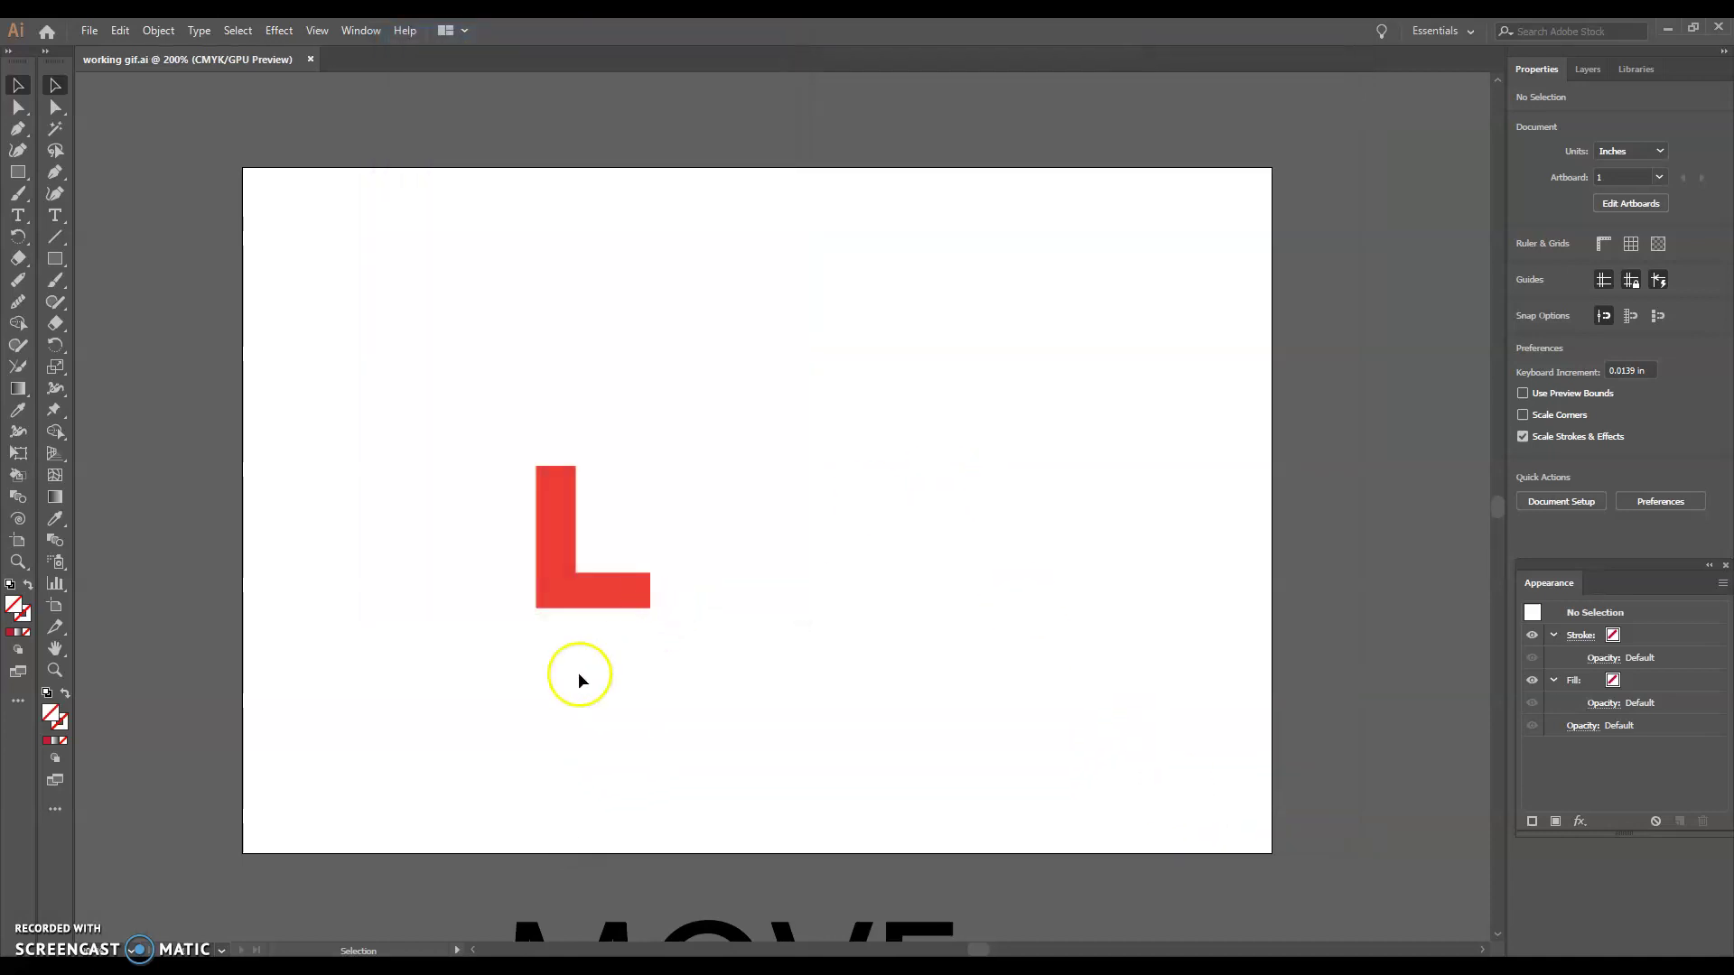
pyautogui.click(822, 257)
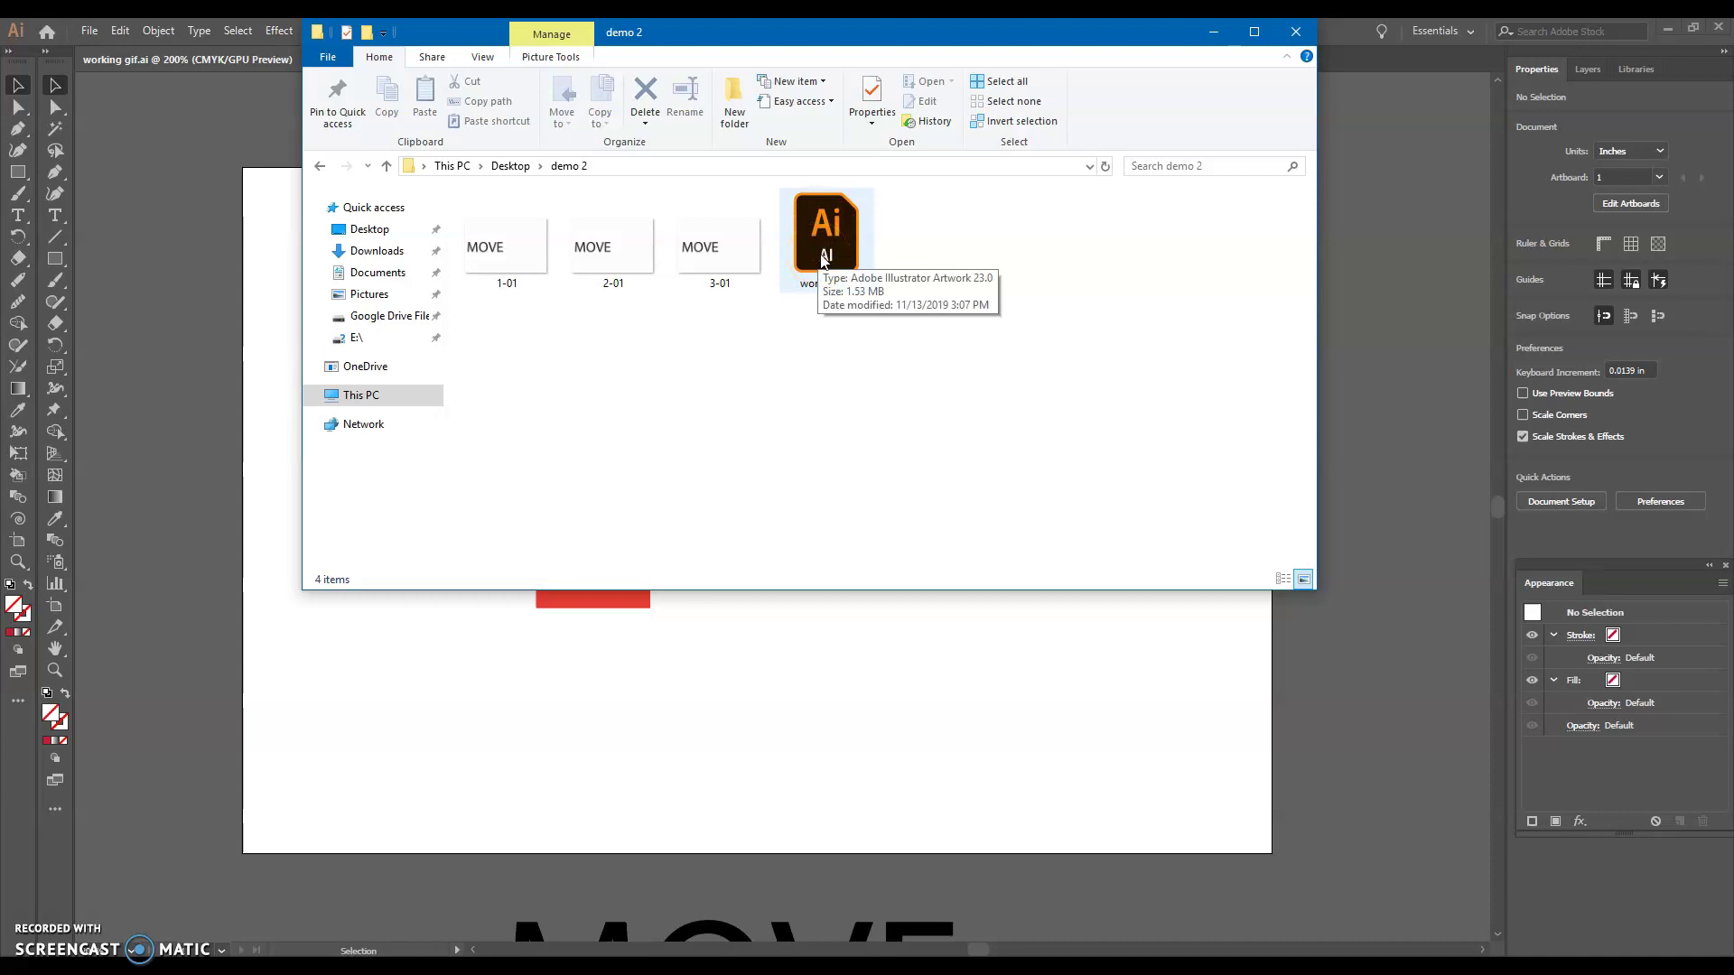
pyautogui.click(821, 269)
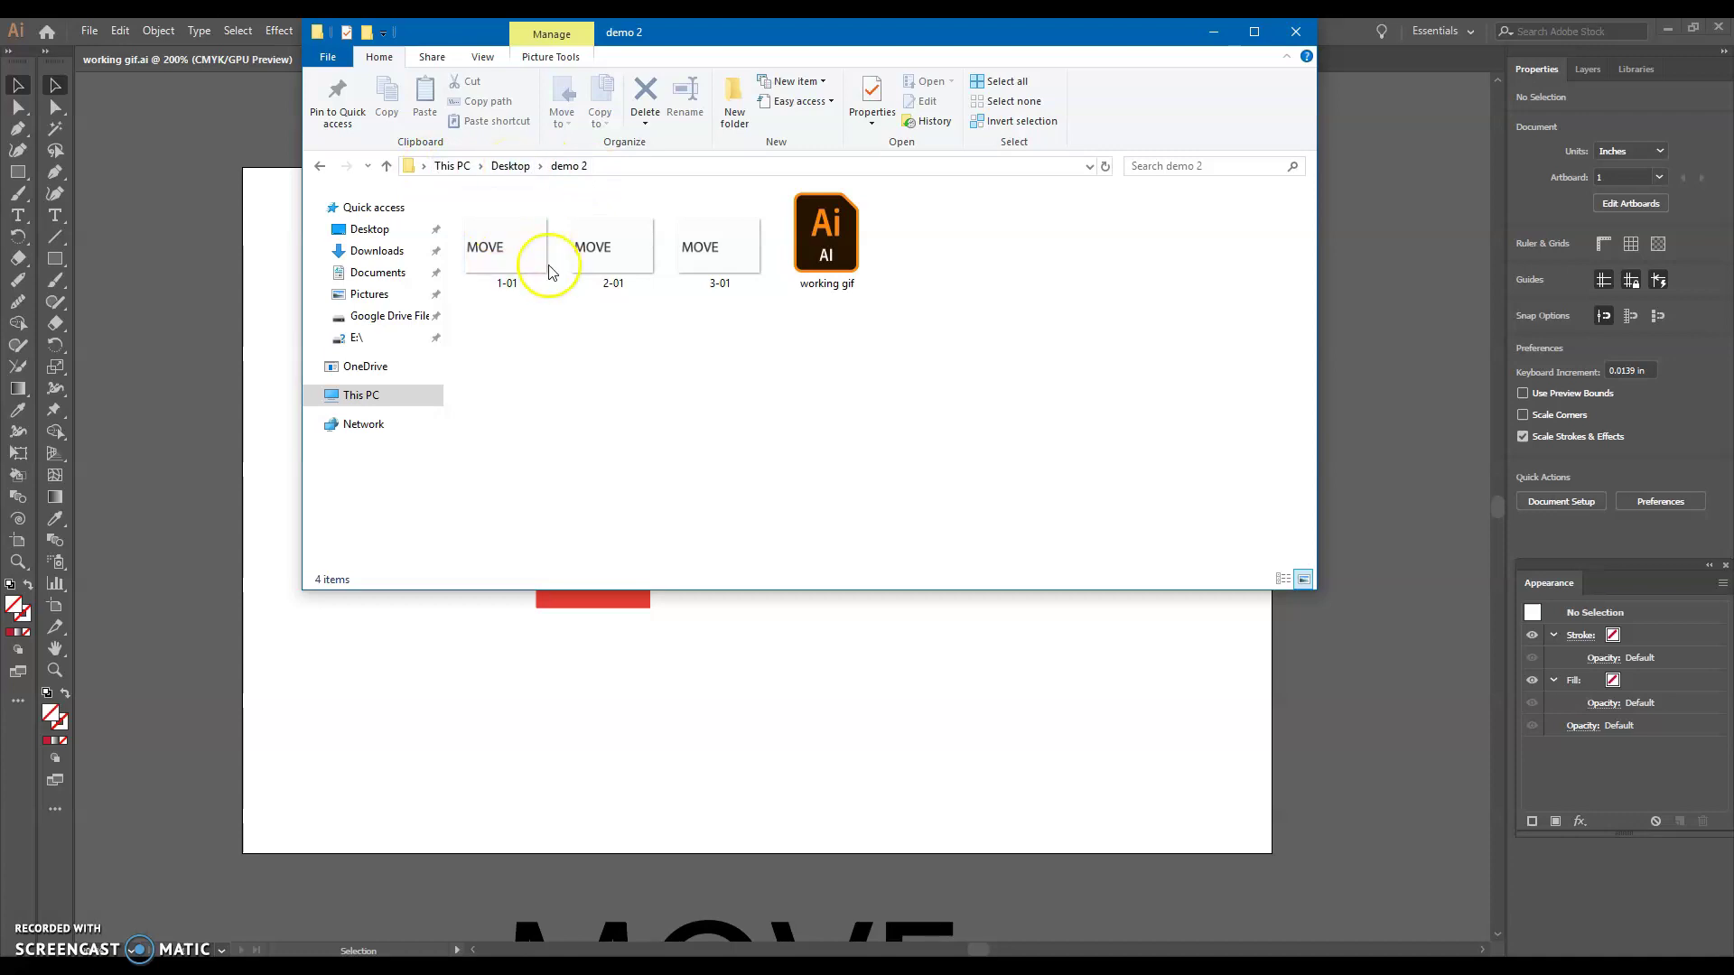
pyautogui.click(596, 435)
# Step: Switch to Google Drive in Chrome and open the vat fall 19 folder
pyautogui.click(192, 944)
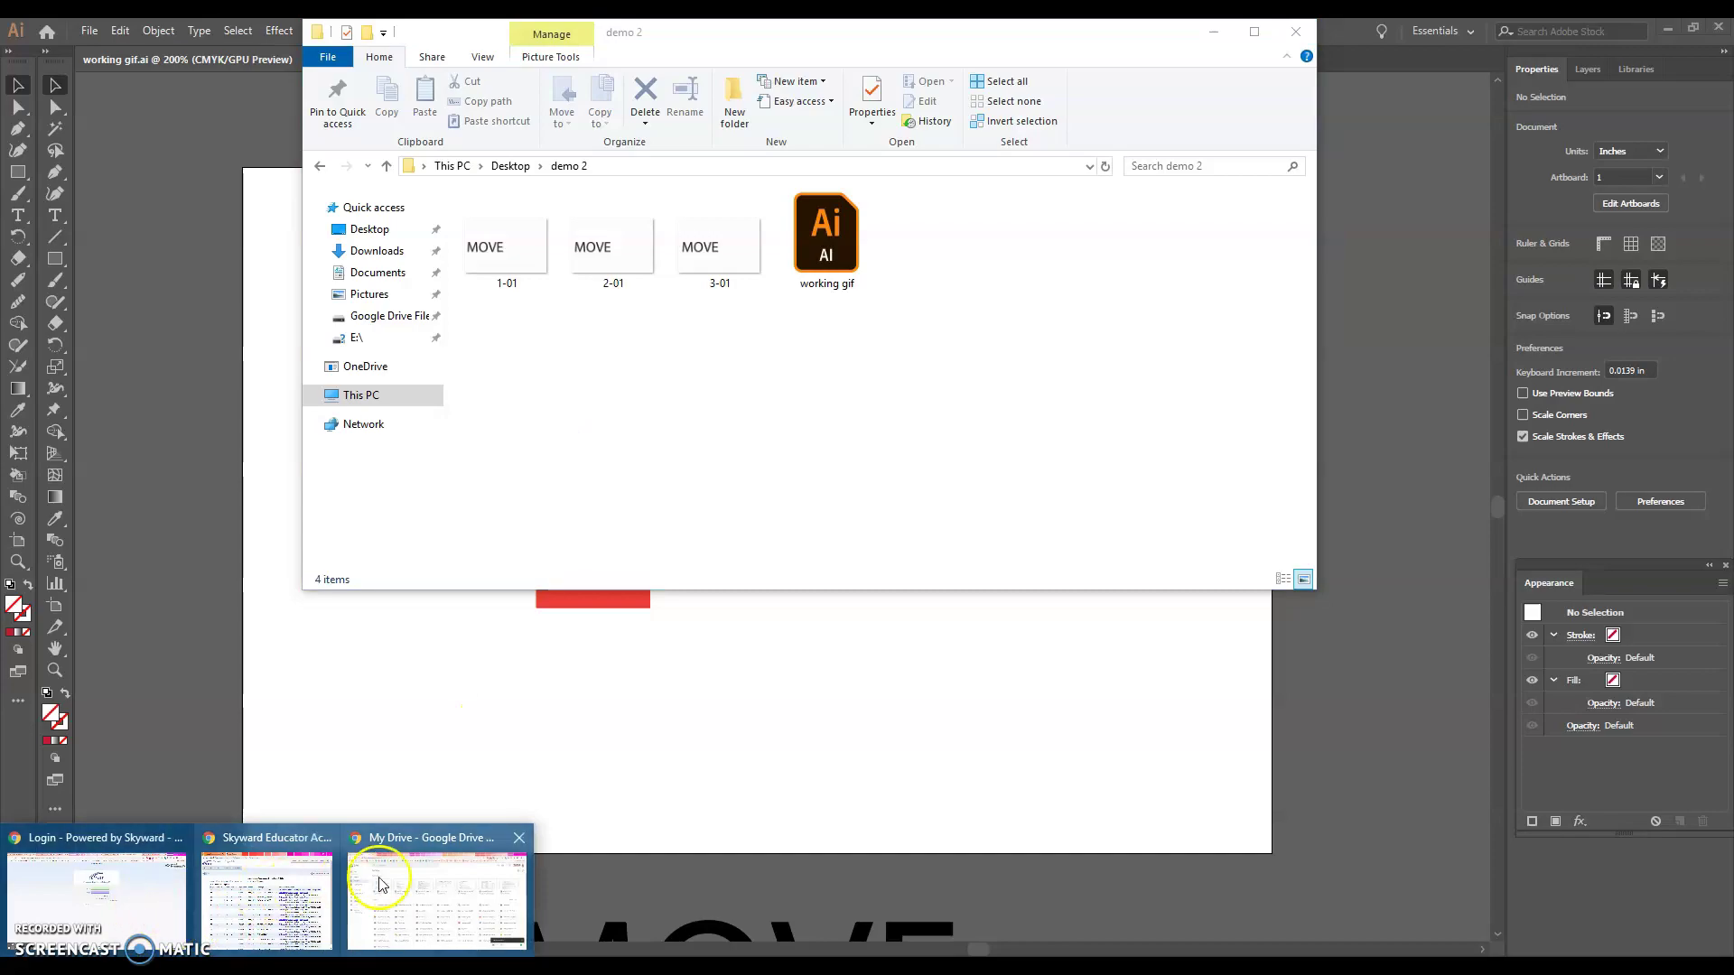
pyautogui.click(415, 889)
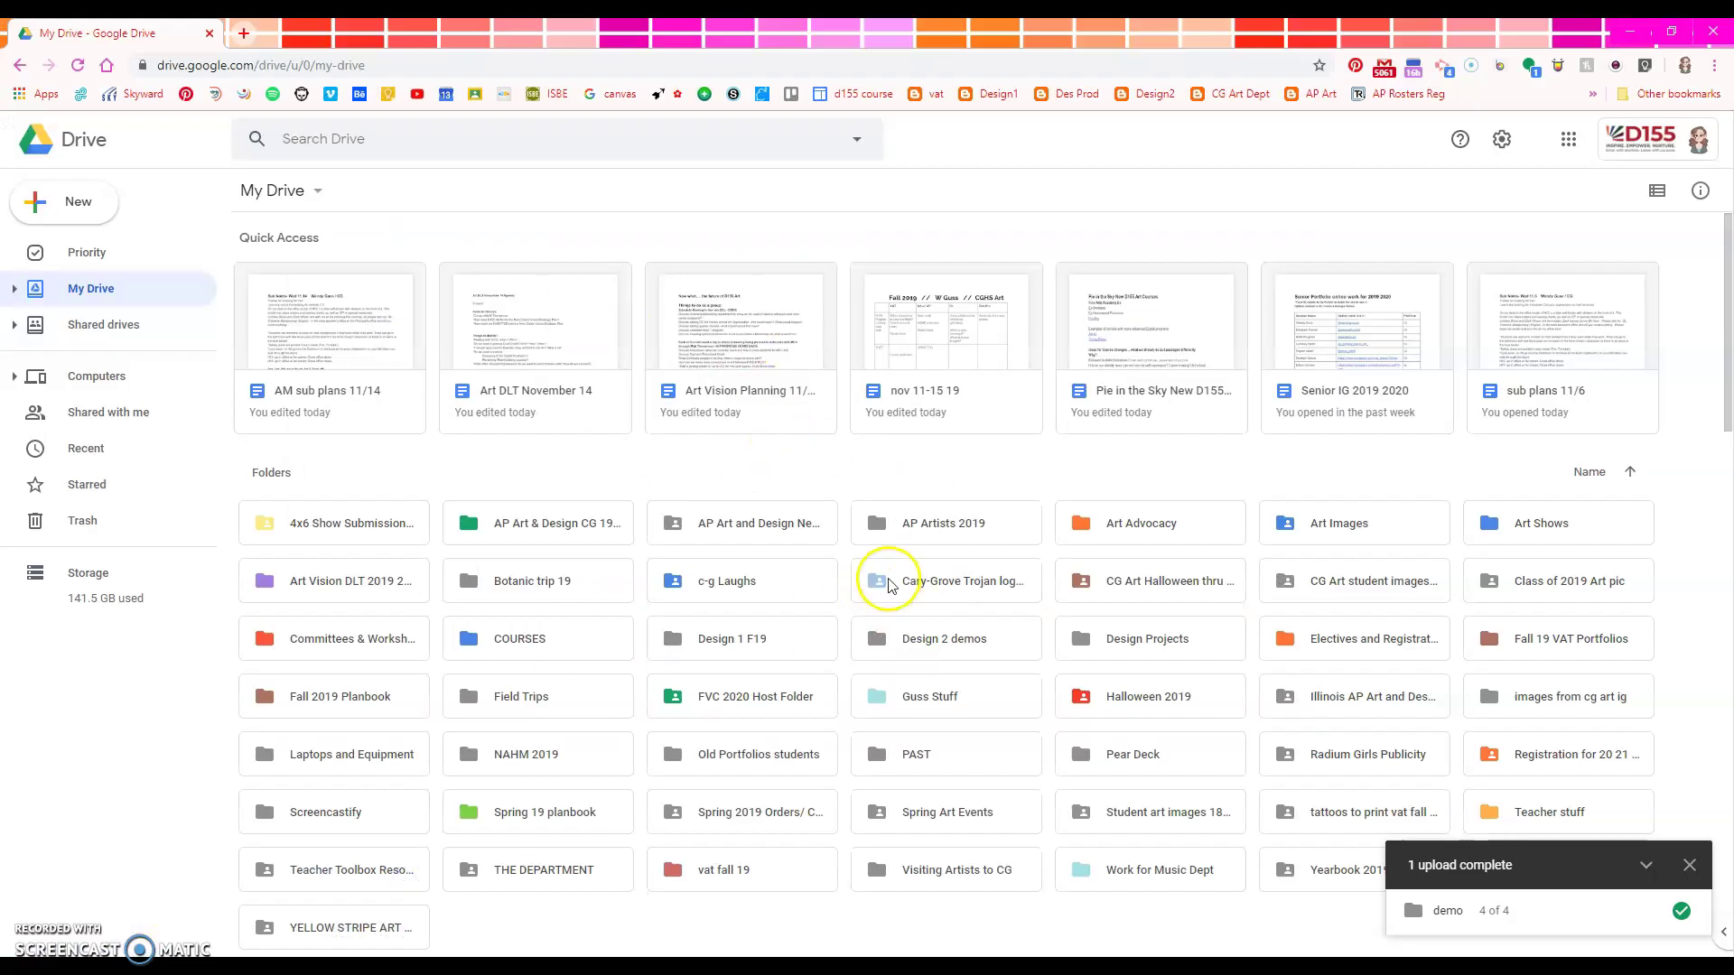
pyautogui.click(756, 872)
pyautogui.doubleClick(757, 872)
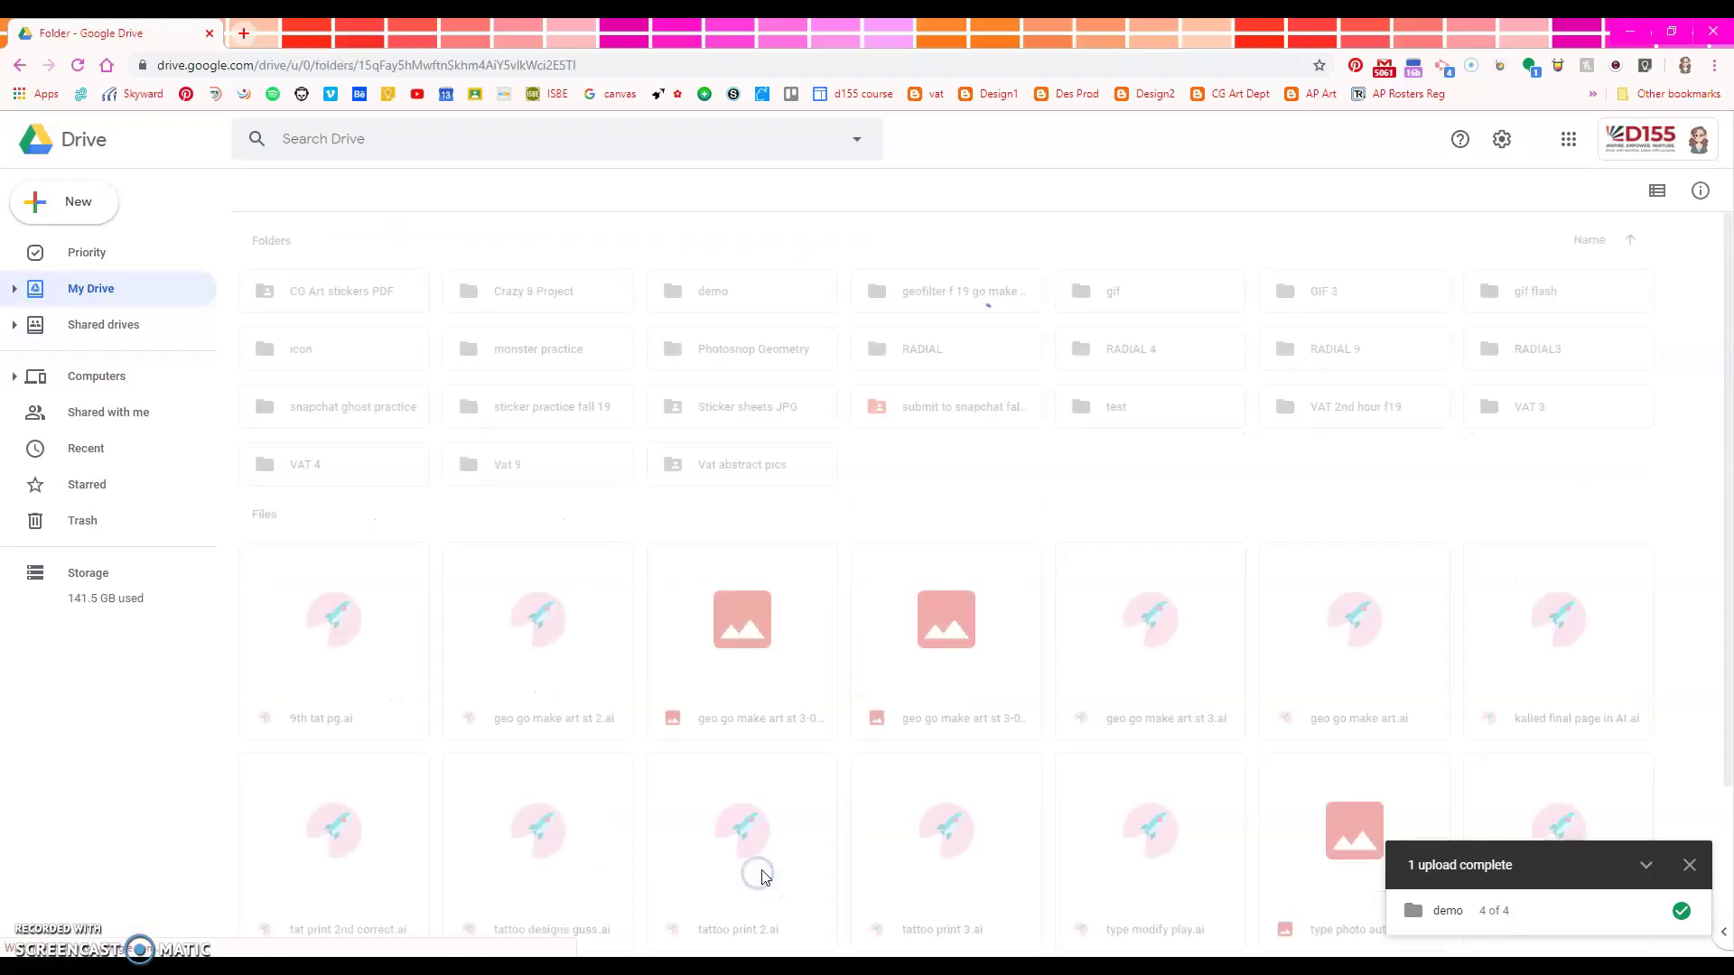
# Step: Upload the demo 2 folder from the Desktop into vat fall 19
pyautogui.click(65, 207)
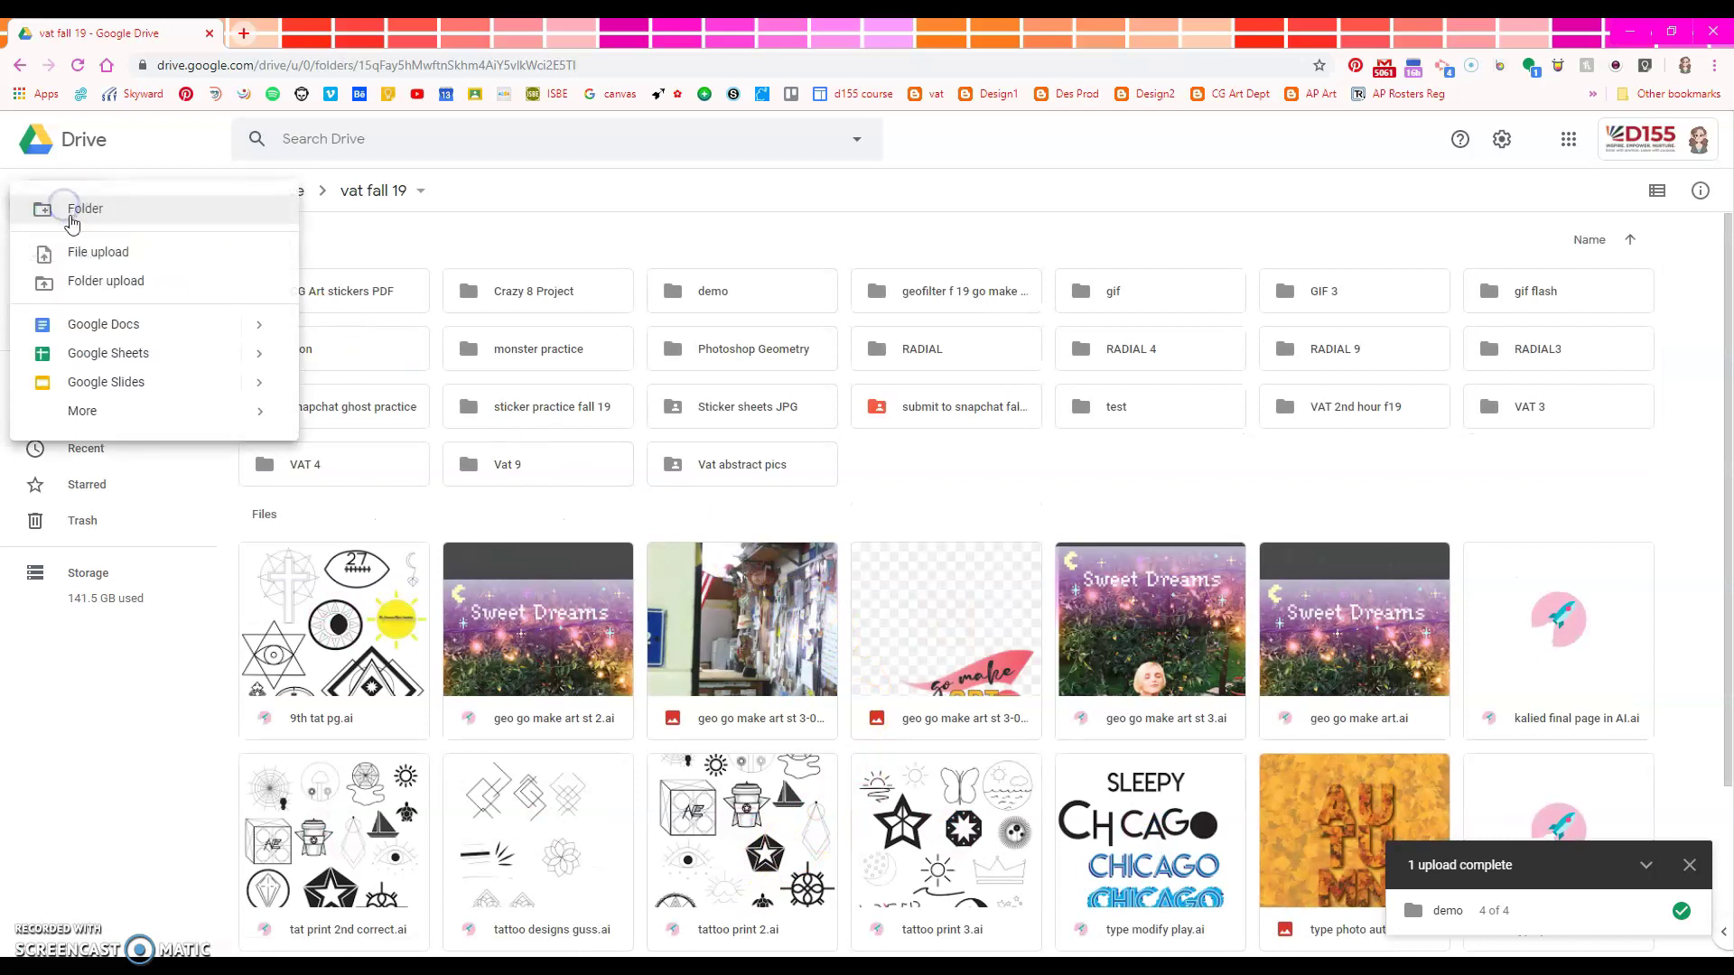
pyautogui.click(98, 287)
pyautogui.click(94, 157)
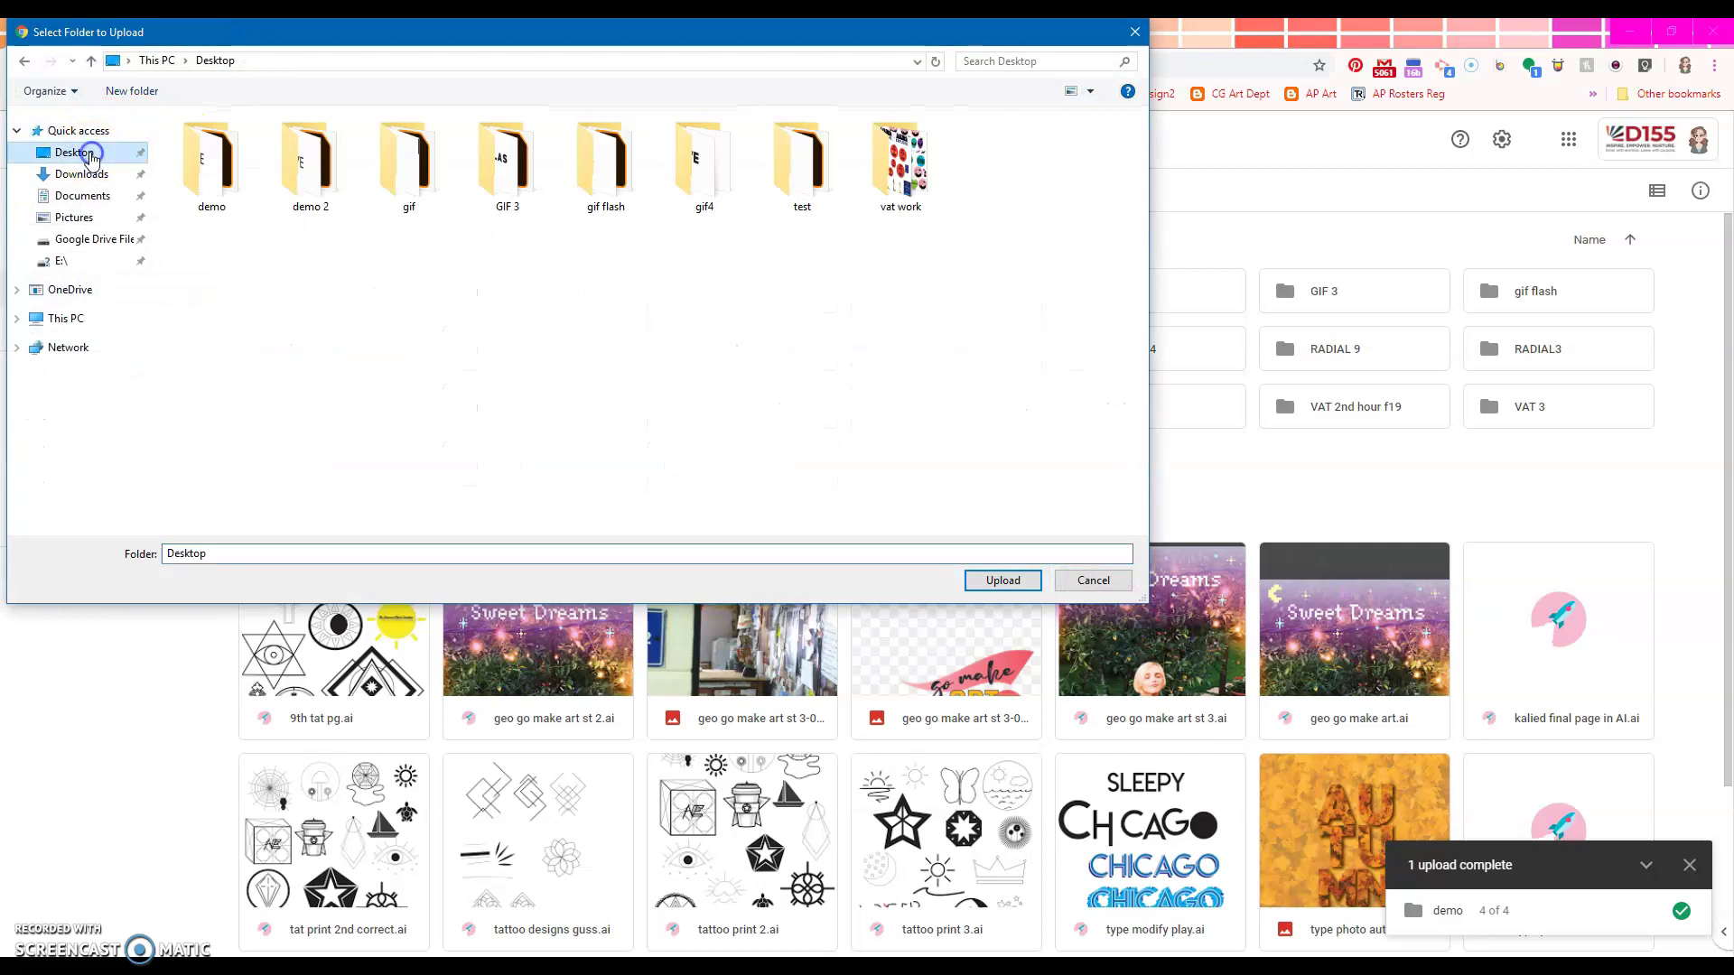
pyautogui.doubleClick(321, 164)
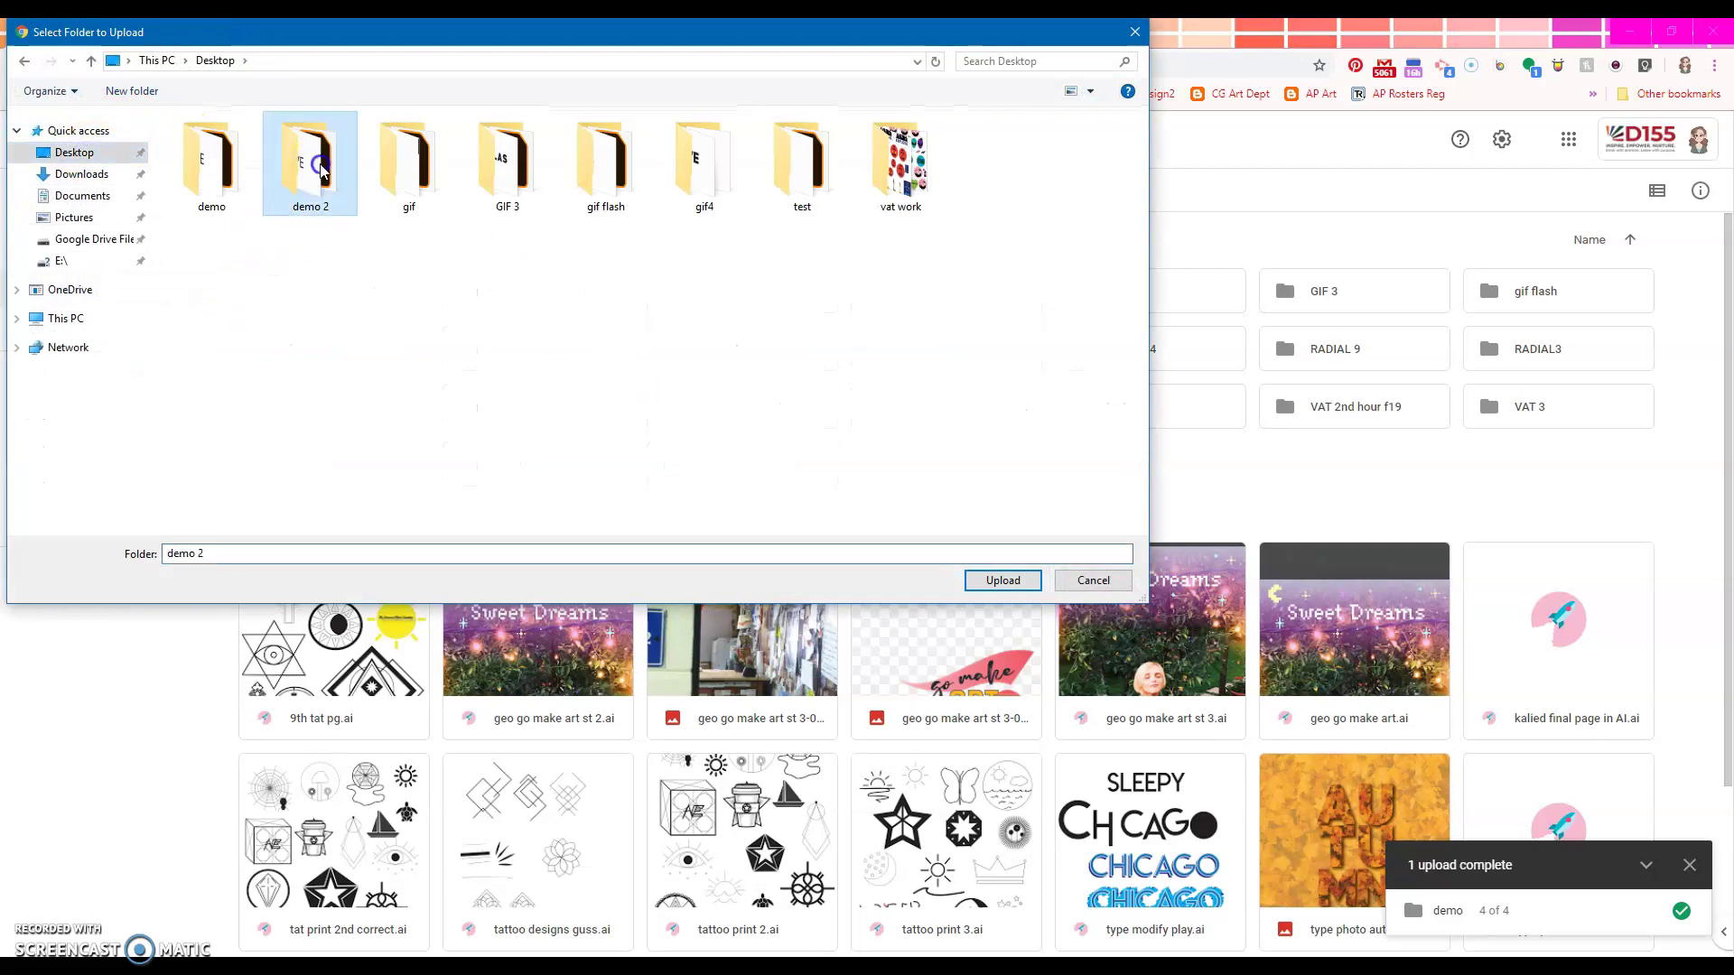
pyautogui.click(1002, 580)
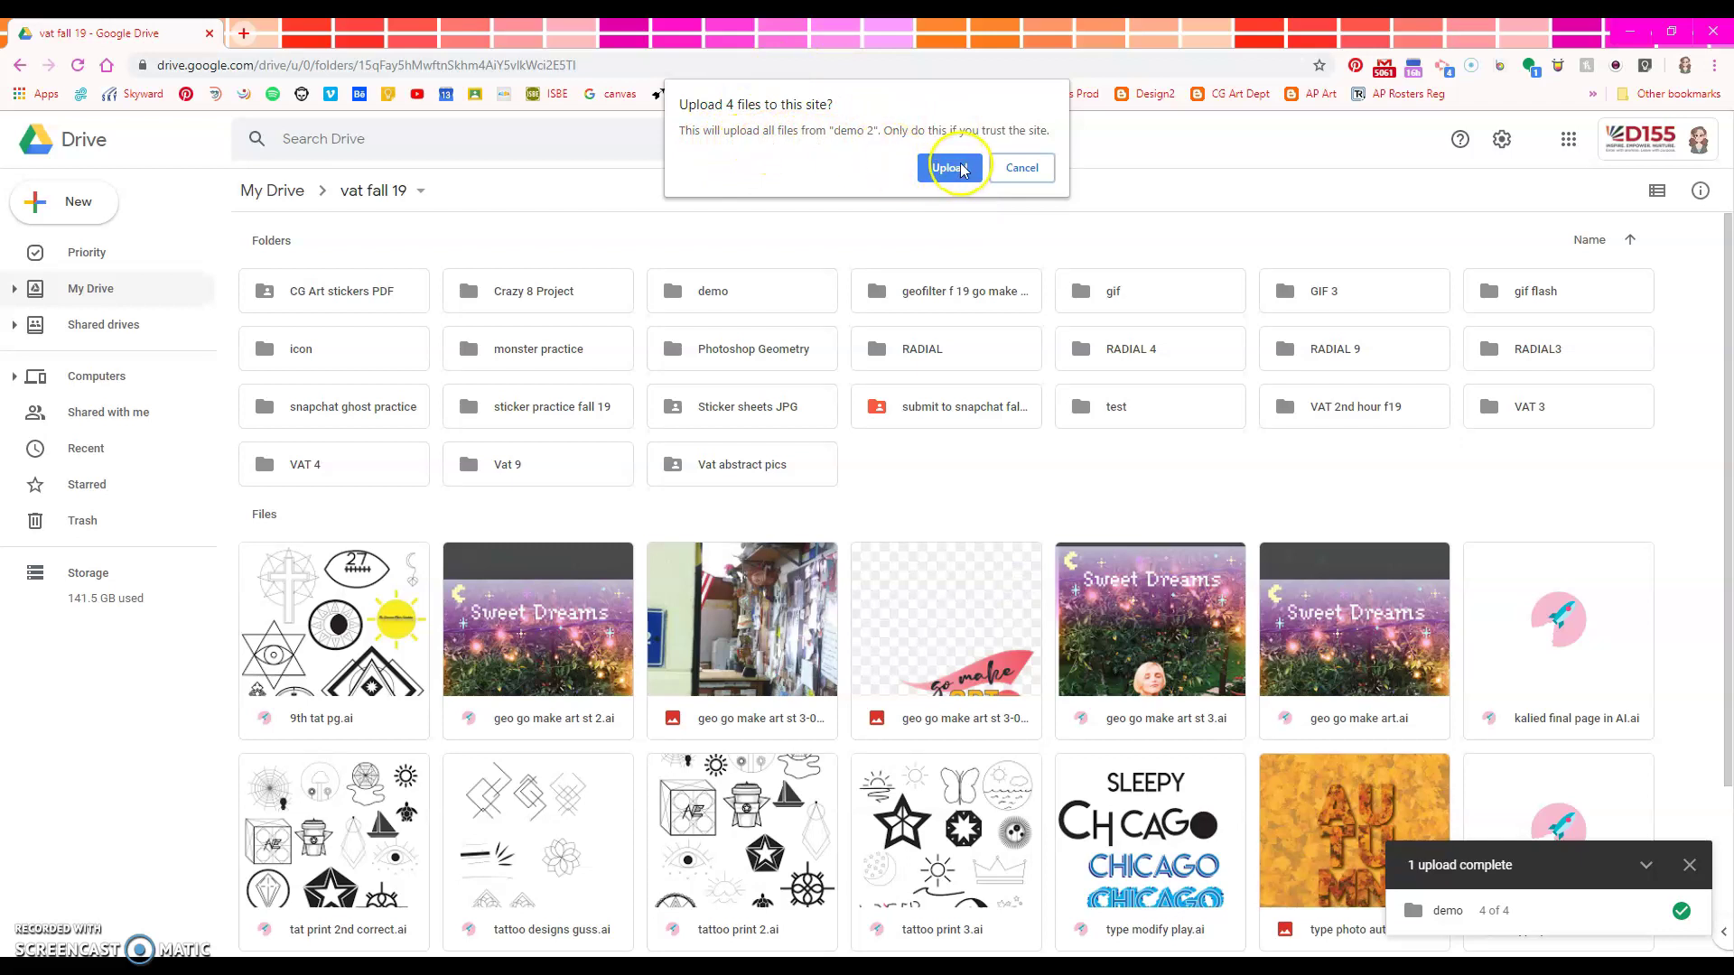
# Step: Dismiss the upload prompt and open the uploaded demo folder to see its four files
pyautogui.click(1021, 168)
pyautogui.click(754, 298)
pyautogui.doubleClick(775, 289)
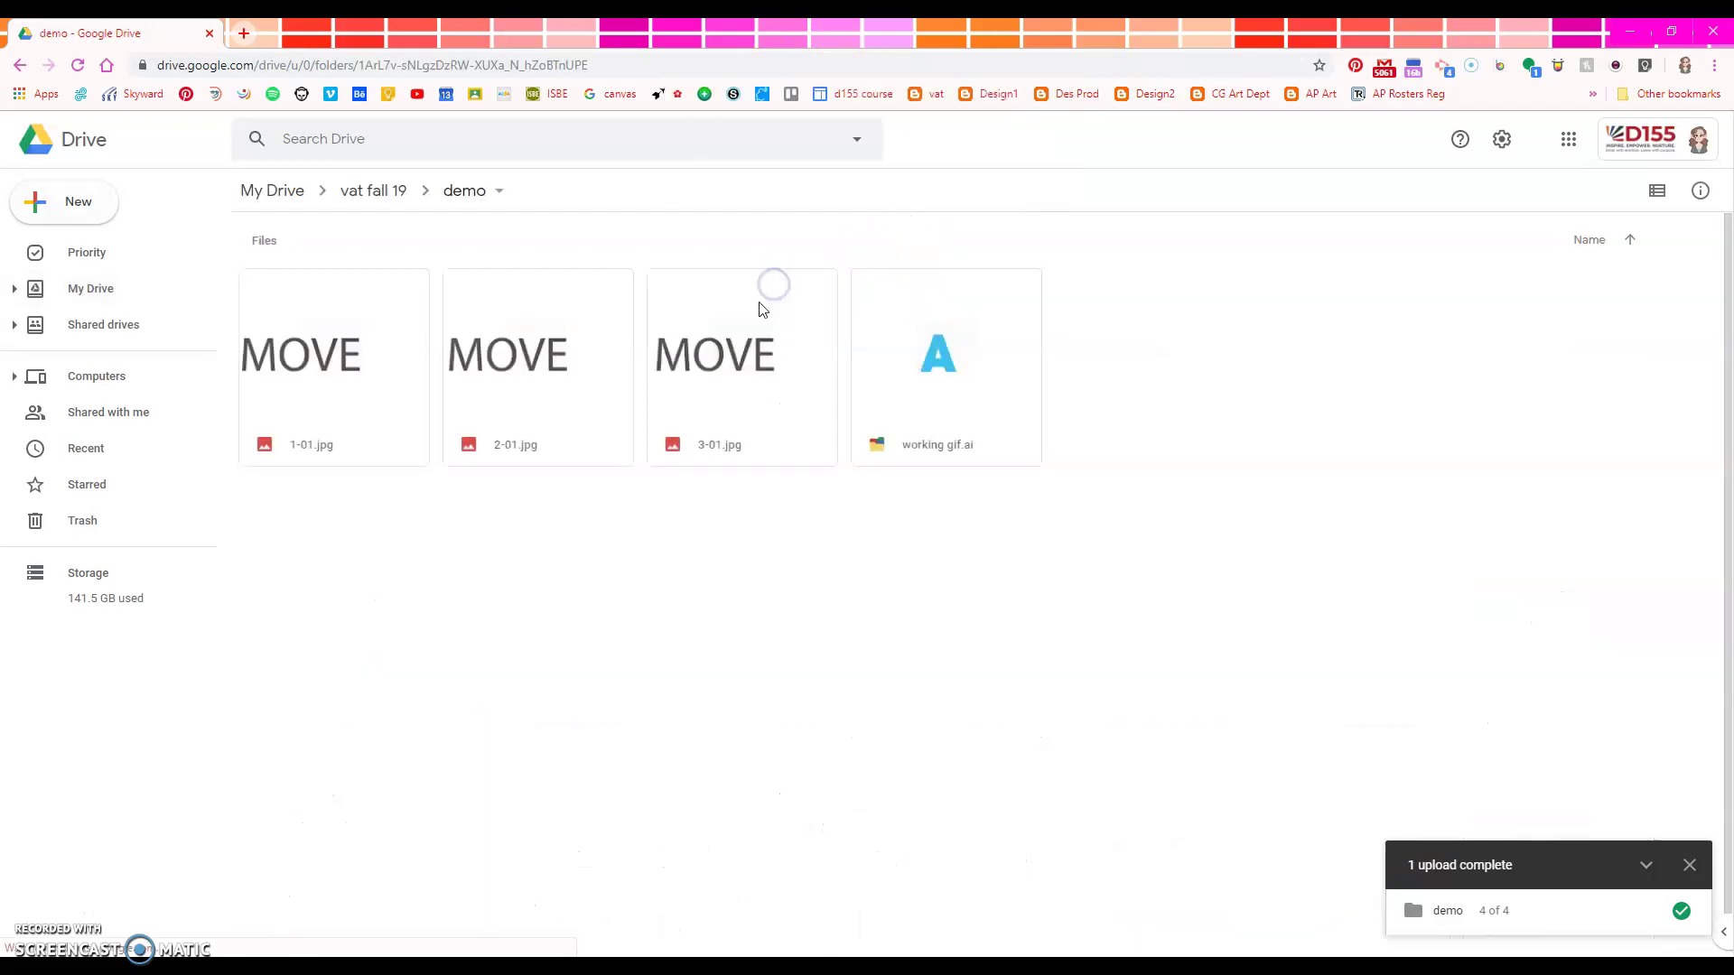